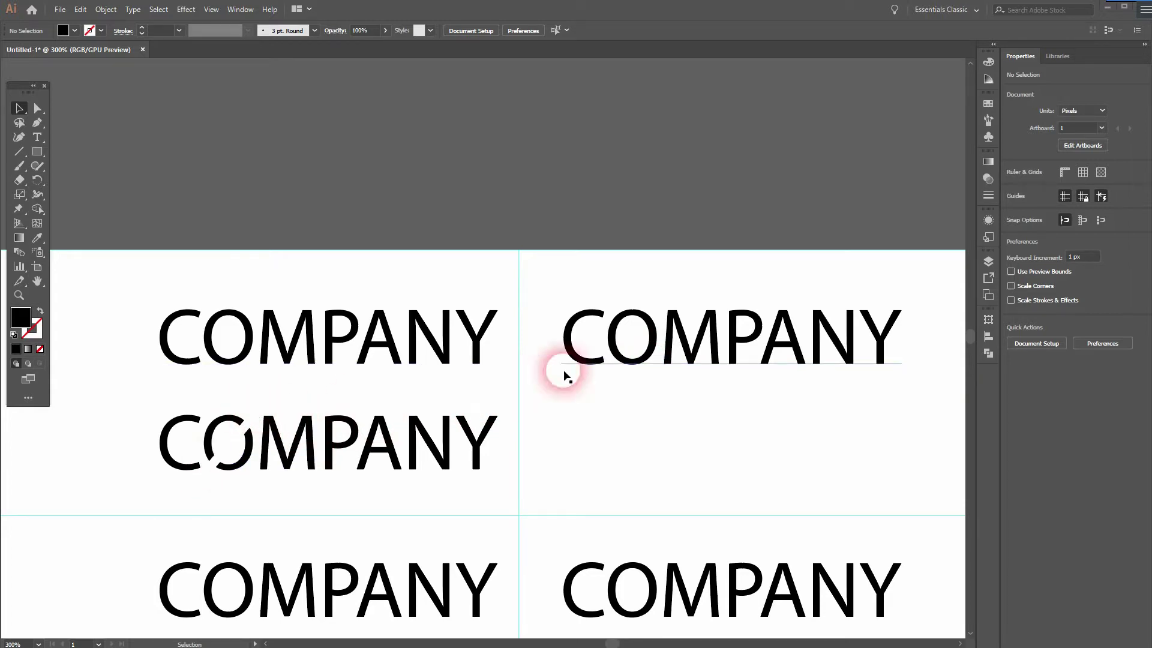
- Move the COMPANY text in the artboard's top-right cell slightly down
click(714, 334)
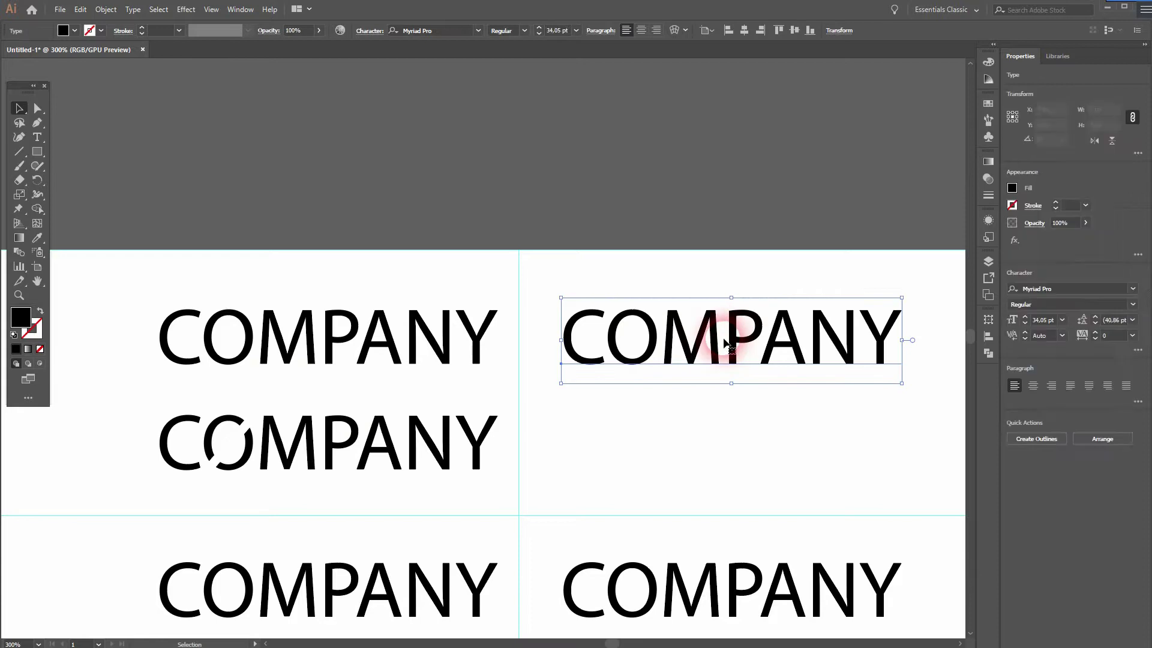
drag(717, 338, 724, 375)
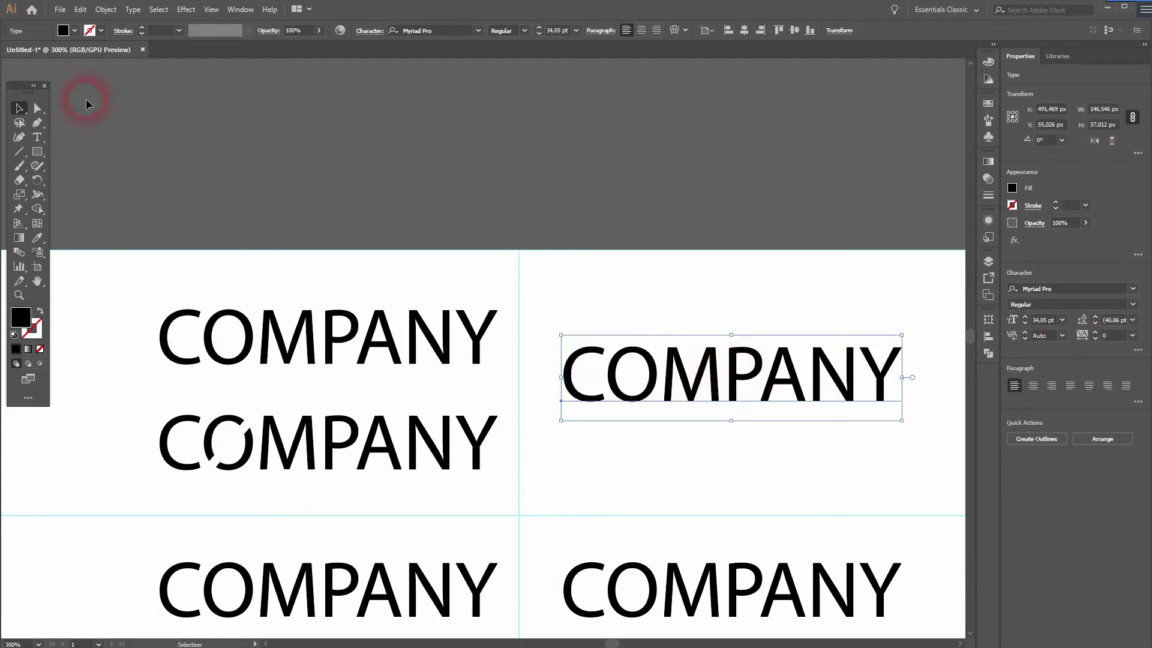
click(38, 137)
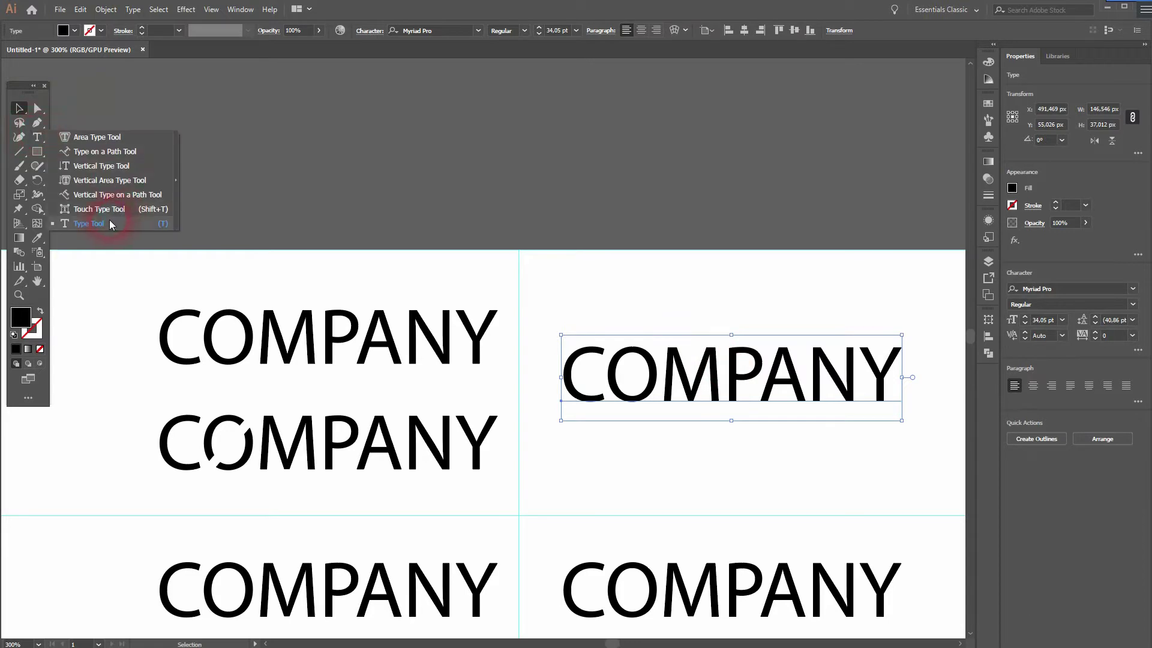
click(750, 384)
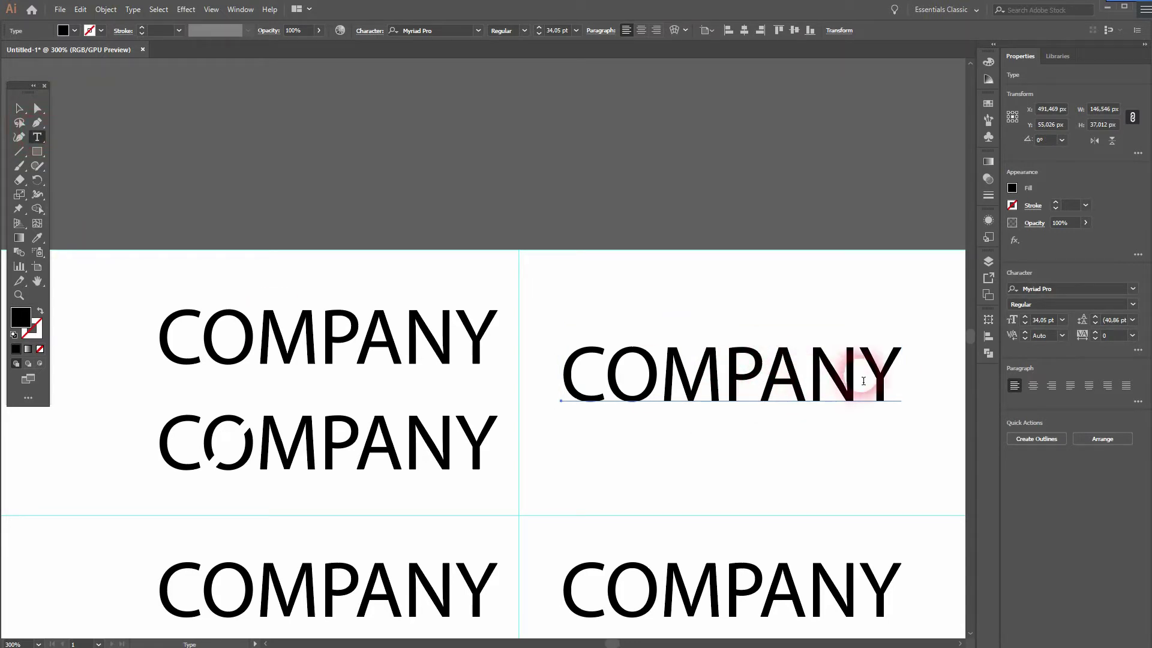
drag(867, 372, 594, 368)
click(14, 110)
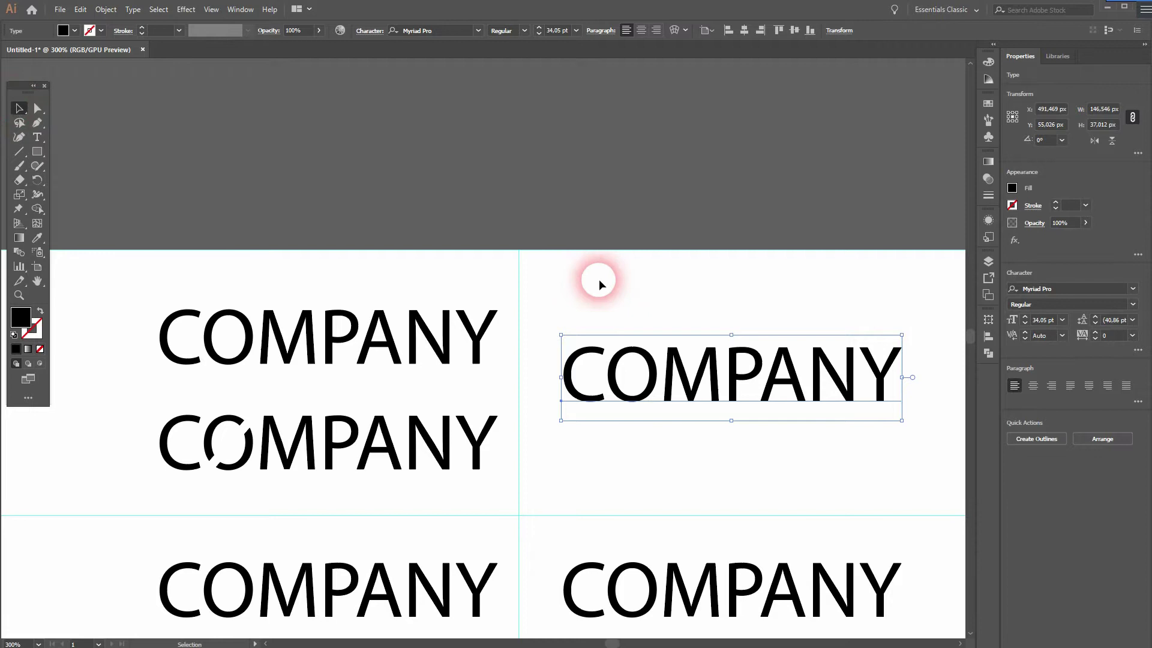
- Convert the COMPANY text in the top-right cell to outlines and deselect it
right_click(718, 360)
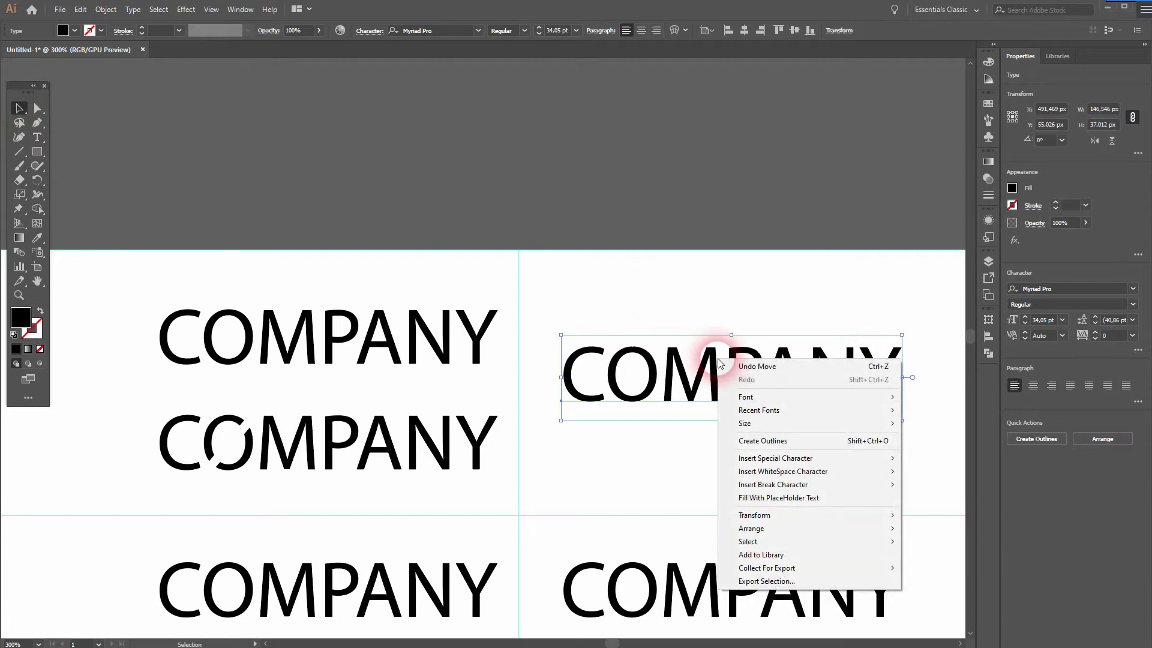
click(802, 440)
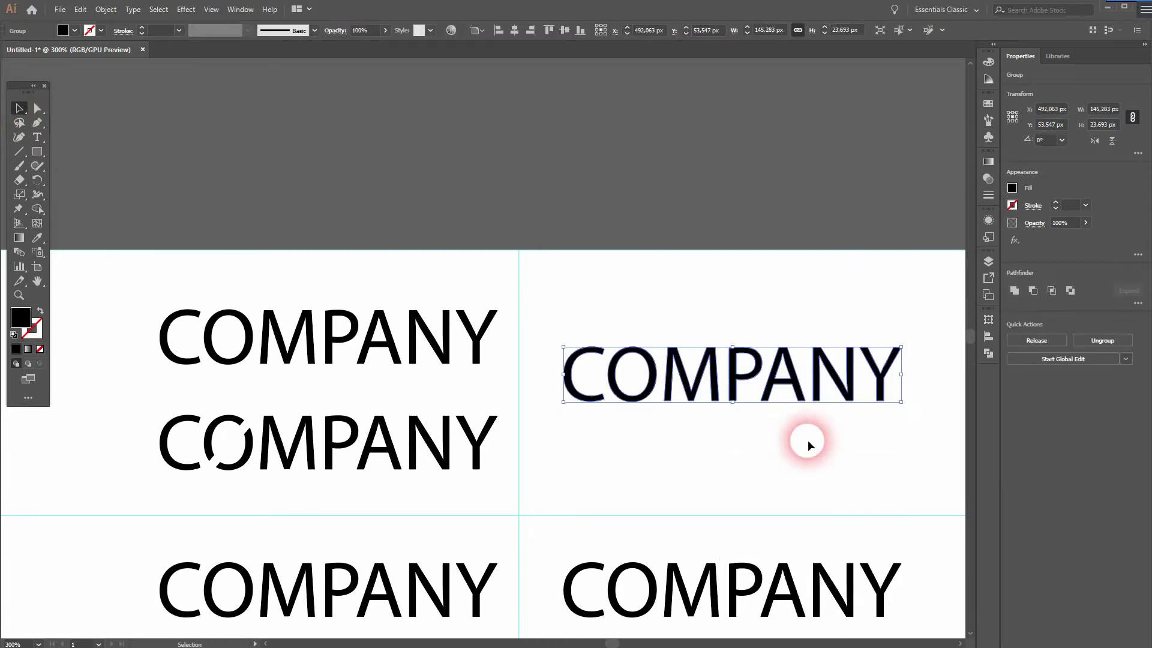
click(648, 444)
- Draw a diagonal line through the outlined word's O, about 23 px wide and 32 px high, with the Line Segment tool
click(24, 150)
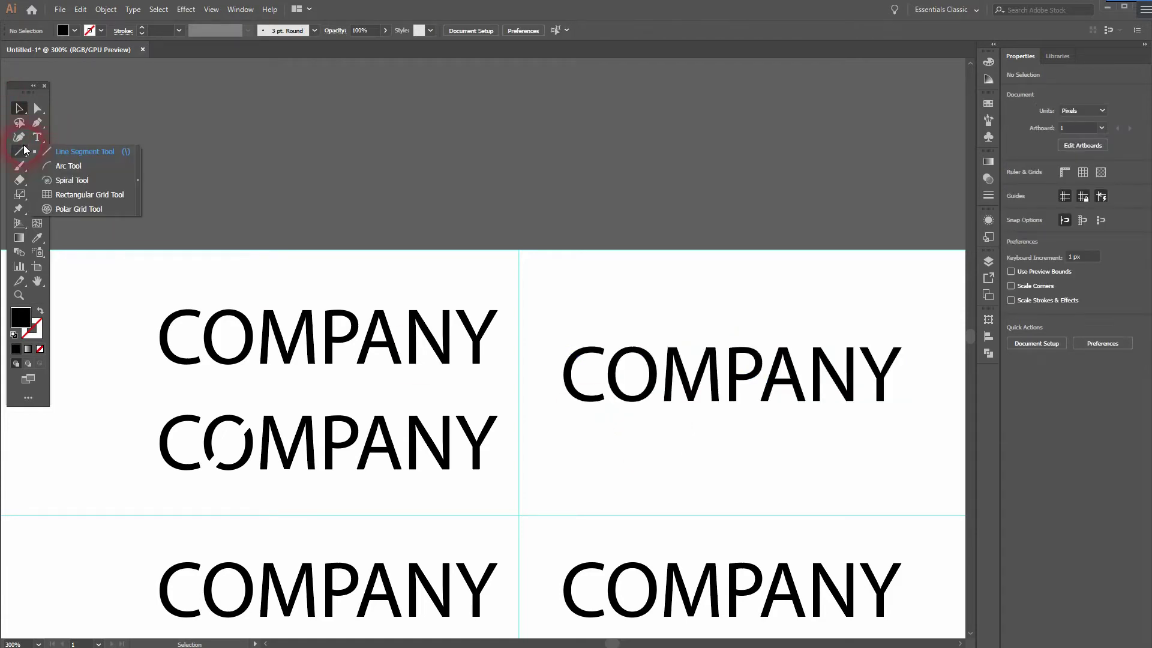
click(101, 159)
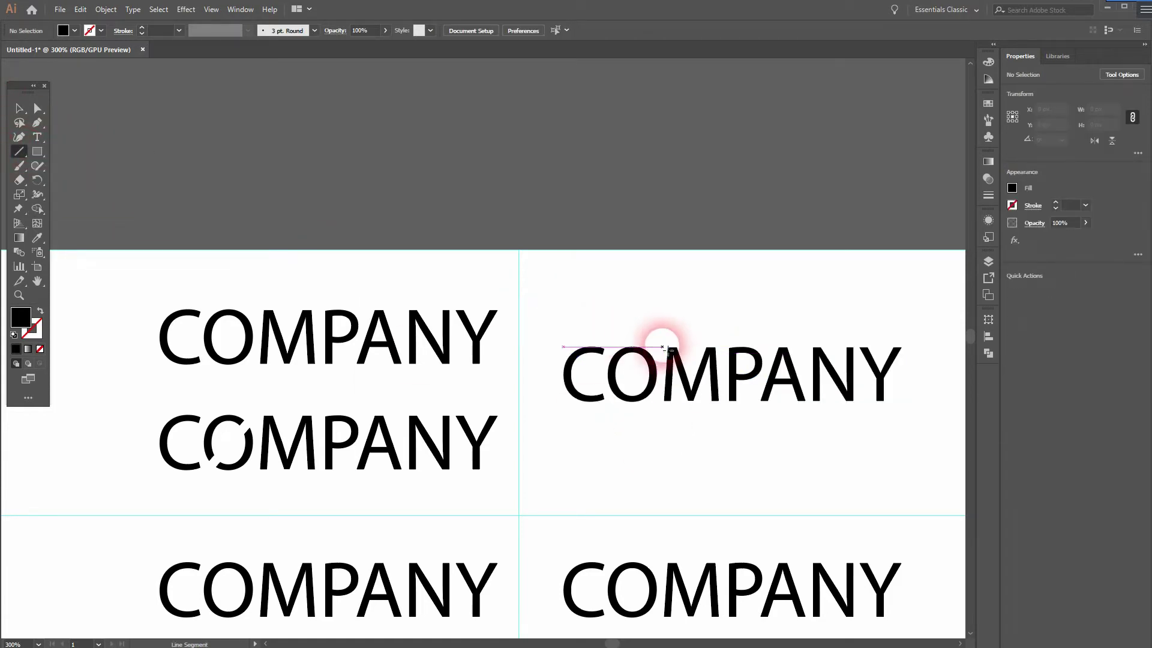
drag(664, 343, 610, 420)
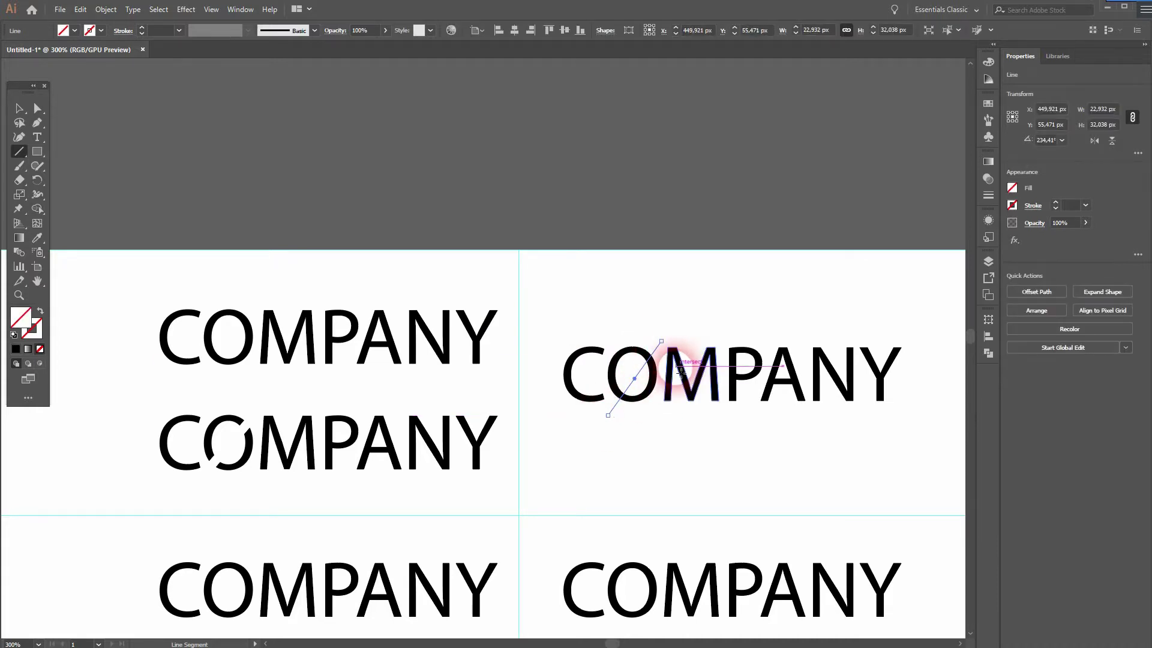
- Give the diagonal line a red stroke with a weight of 3 pt
click(101, 31)
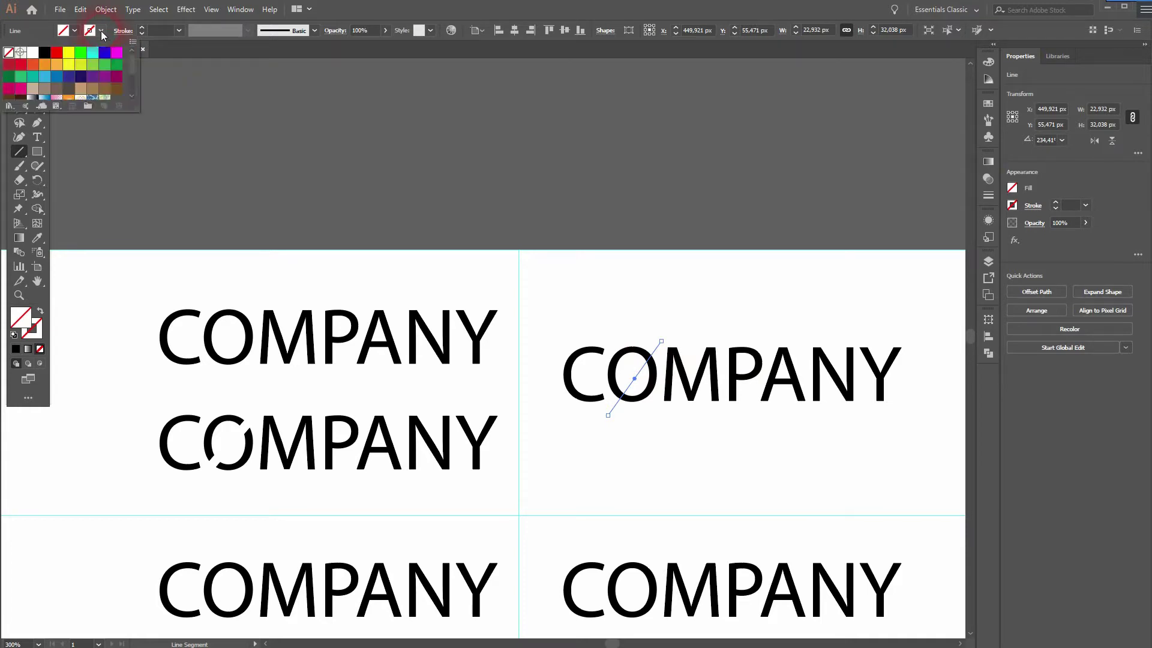
click(58, 54)
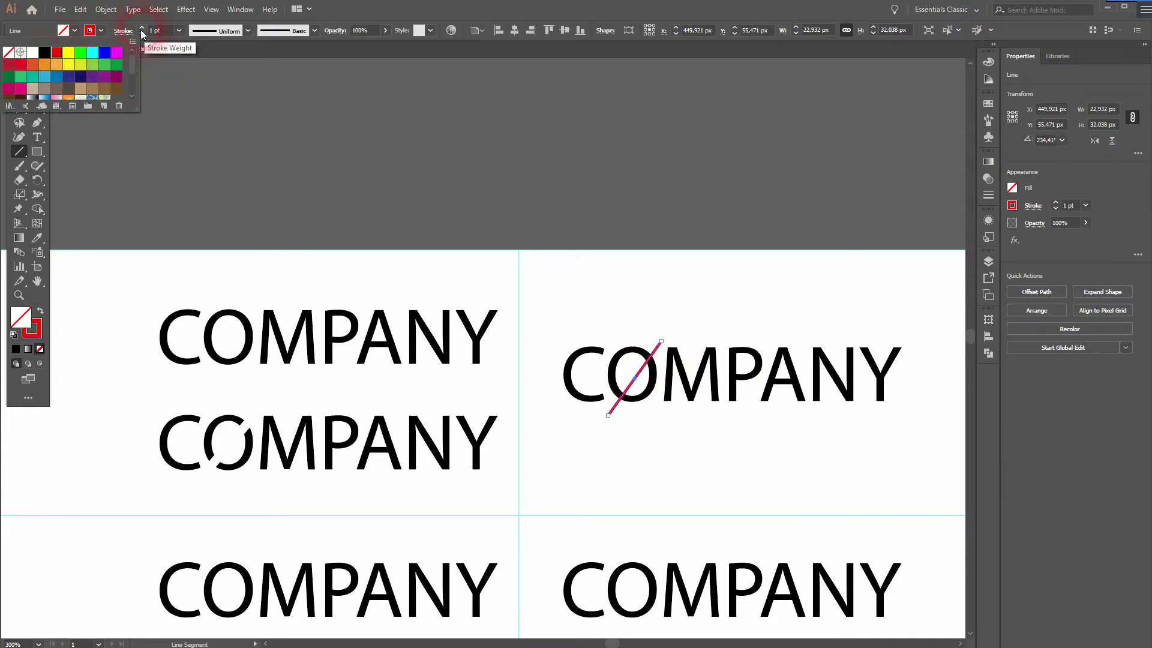
click(142, 28)
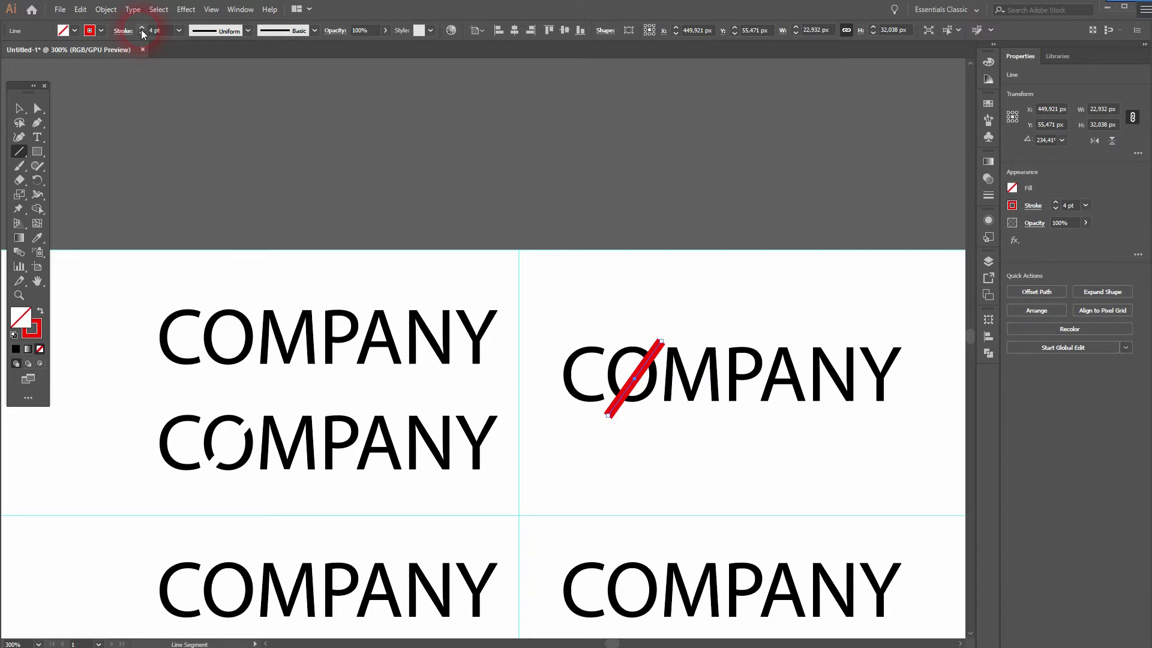
click(143, 35)
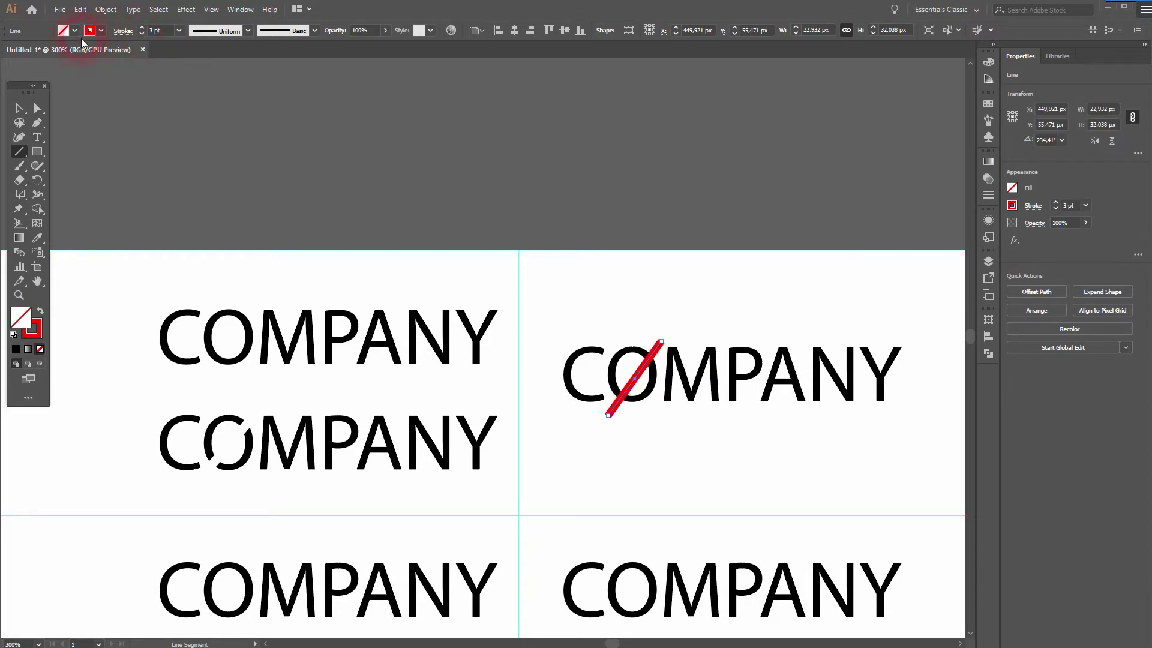
- Expand the diagonal line's fill and stroke into a shape
click(104, 11)
click(205, 152)
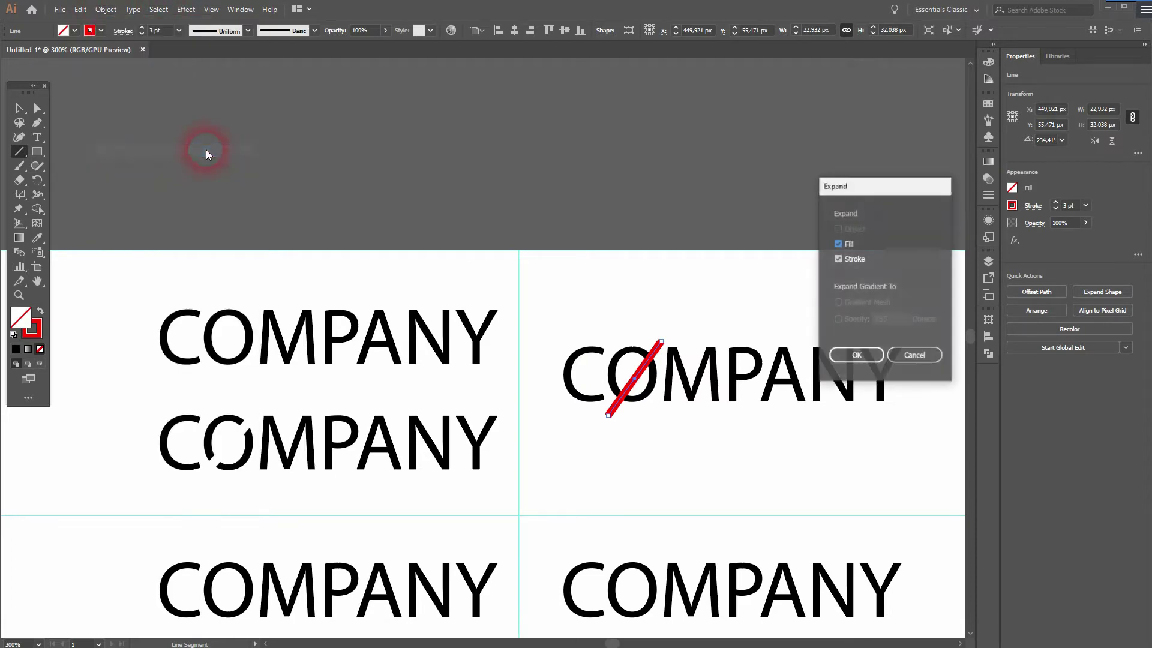
click(856, 354)
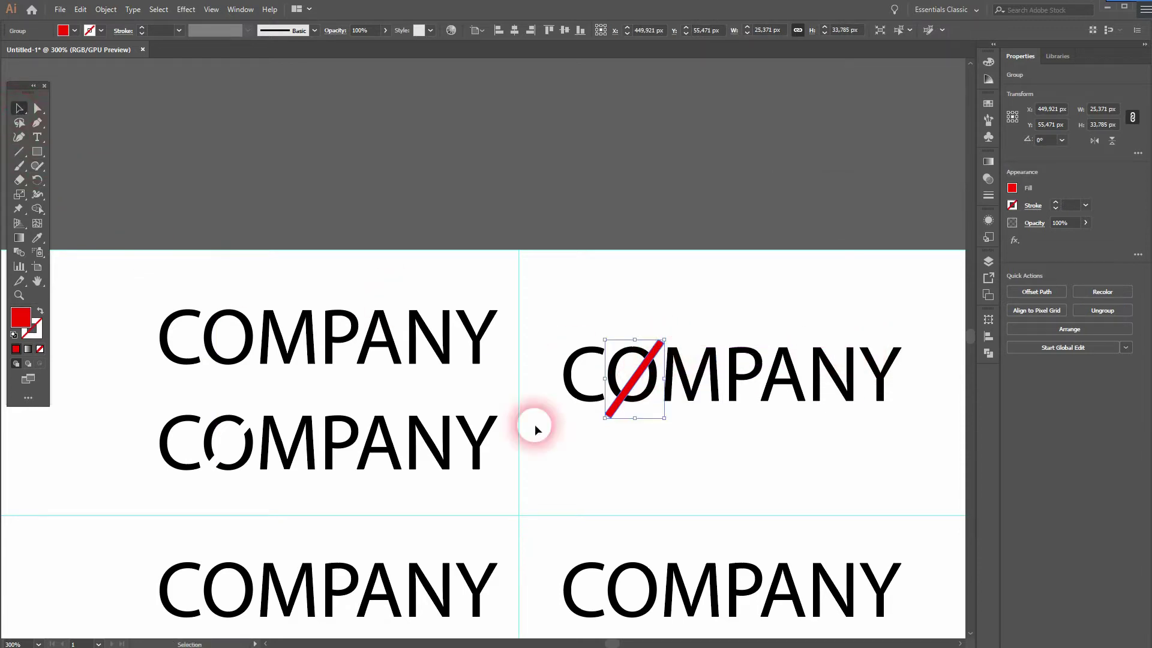
- Select the outlined word and the red bar, and remove the whole bar with Shape Builder to cut a diagonal gap through the O
click(651, 358)
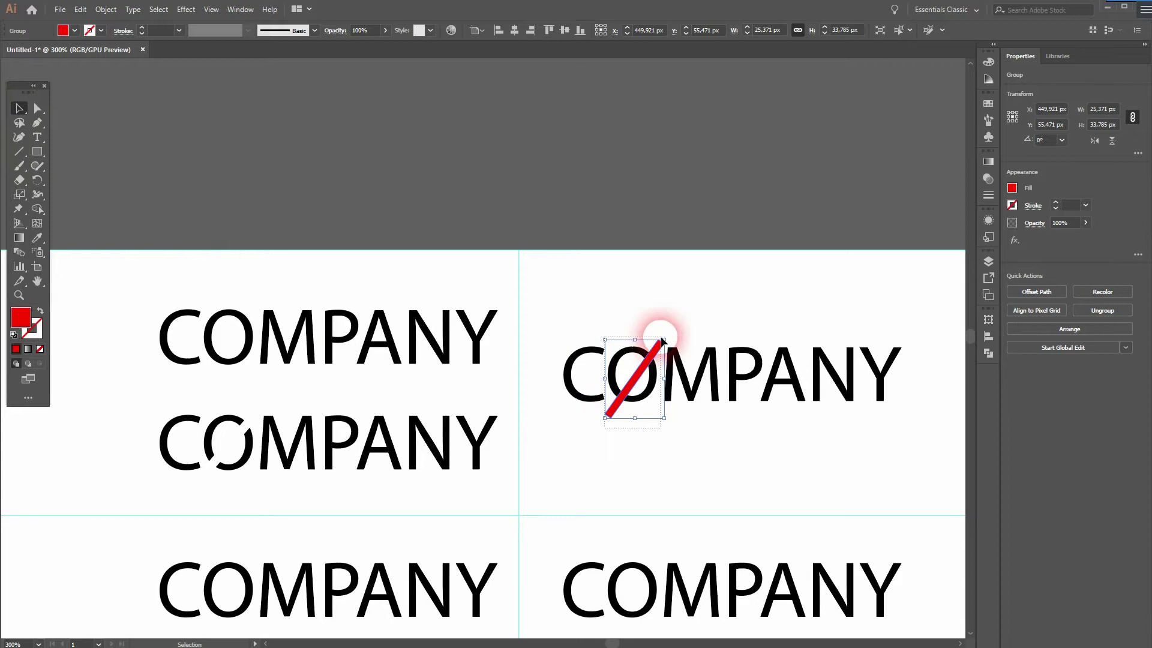
shift+click(656, 348)
click(645, 377)
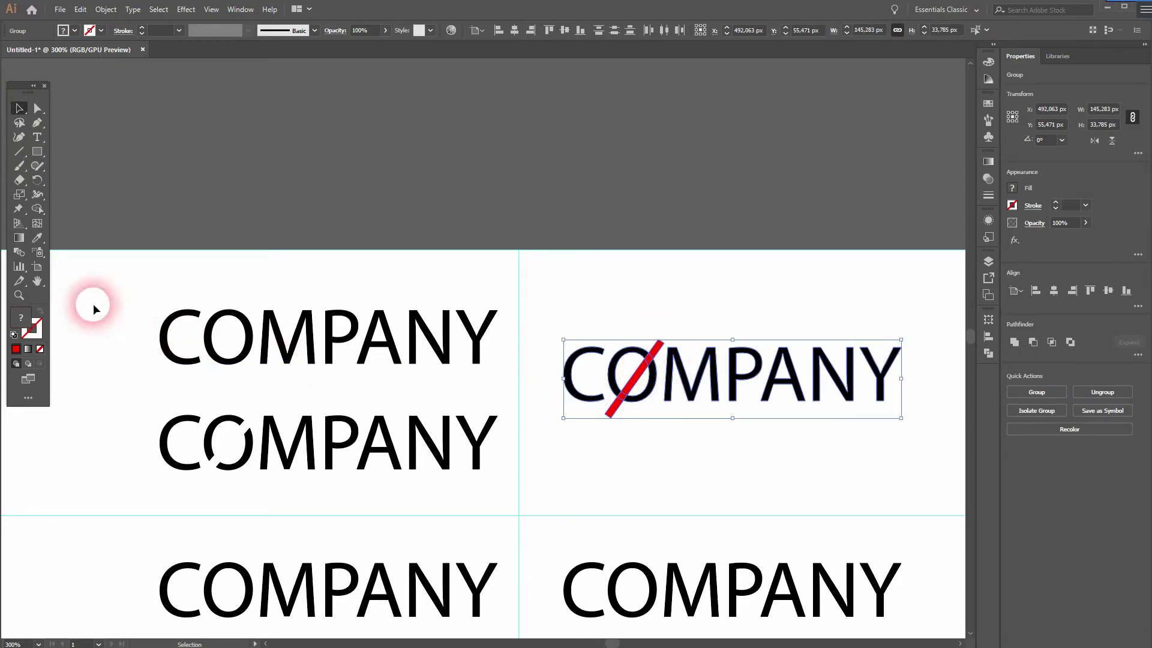
click(35, 211)
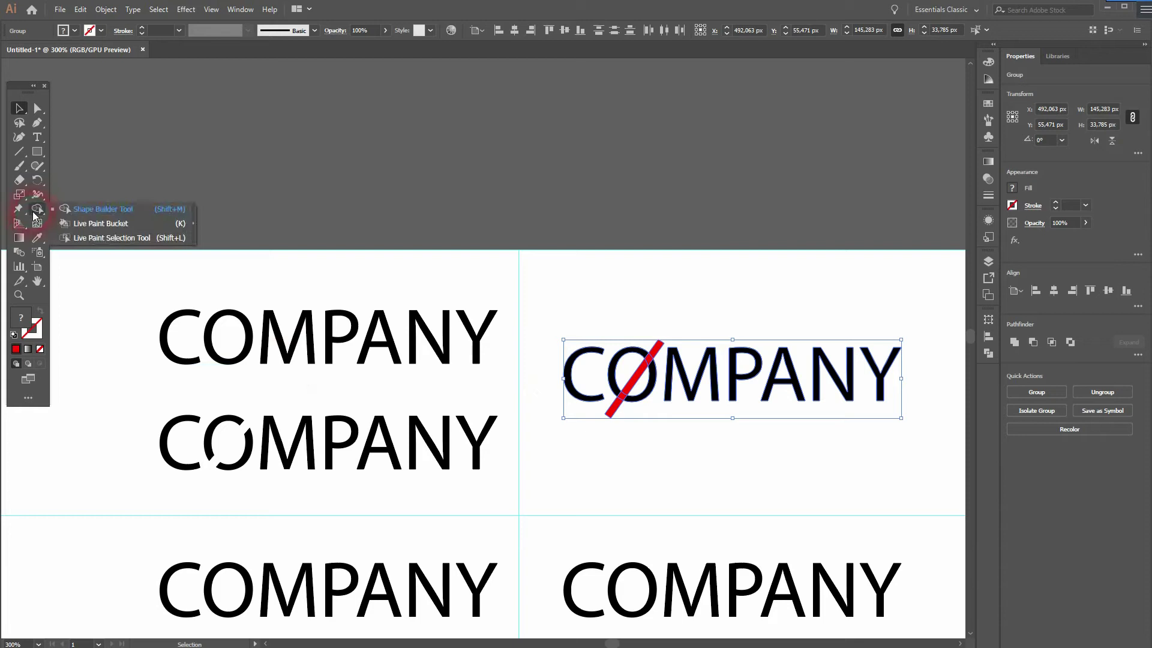
click(102, 209)
scroll(657, 372, up, 4)
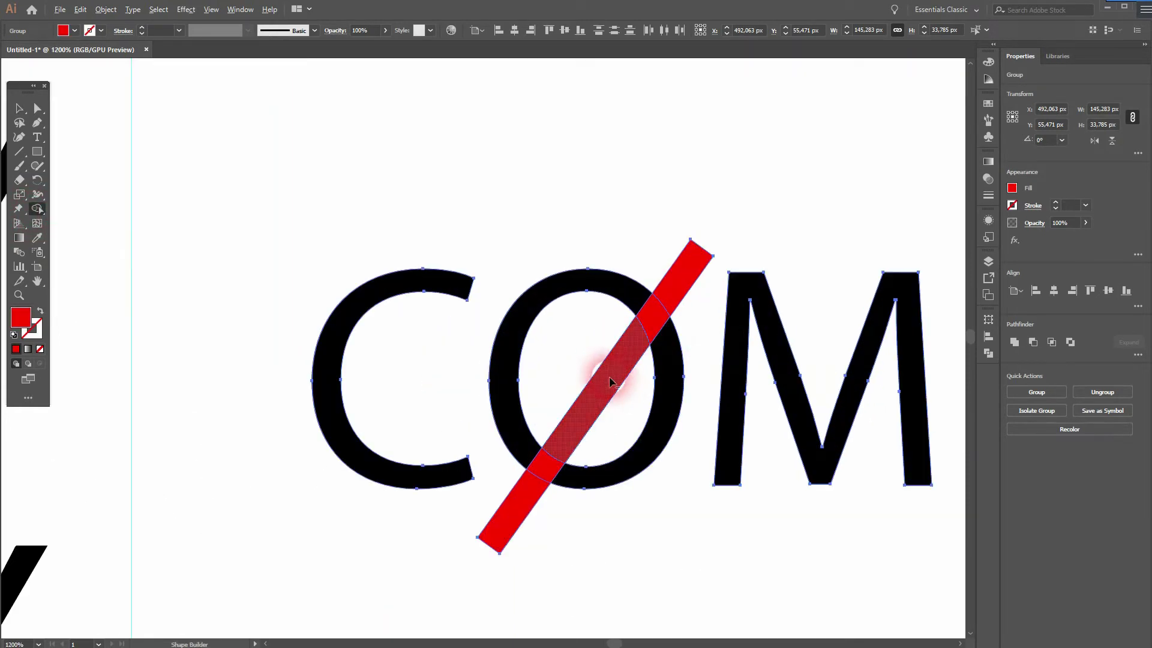
click(577, 346)
click(663, 292)
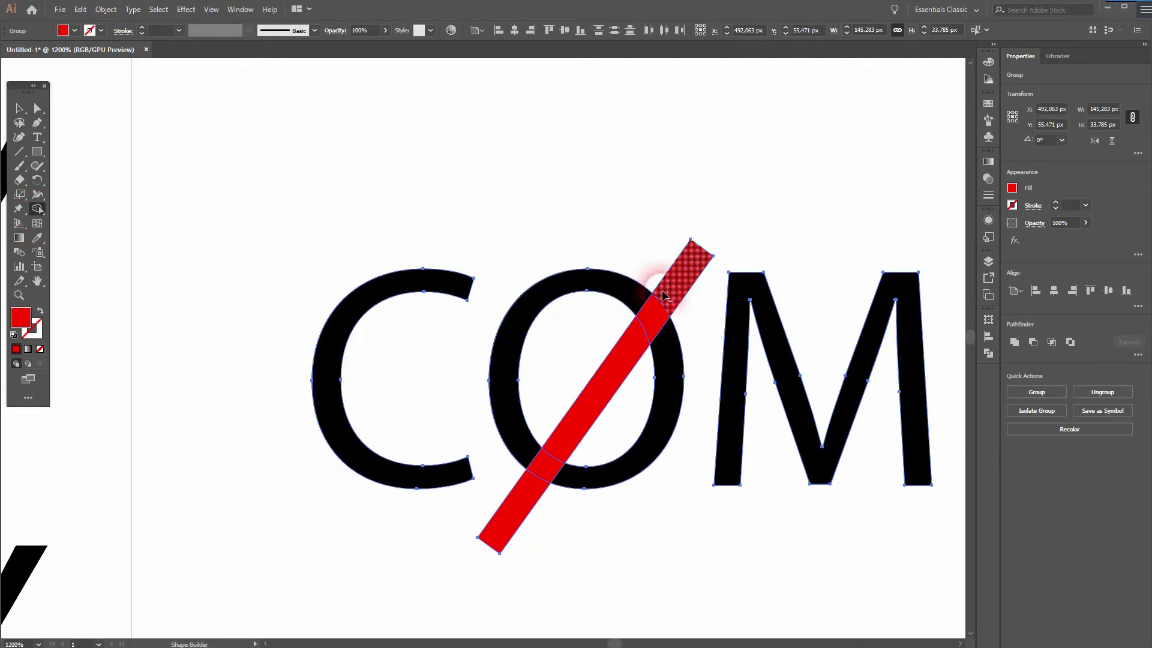
mouse_move(667, 305)
mouse_down()
mouse_move(552, 459)
mouse_move(566, 531)
mouse_up()
scroll(567, 528, down, 4)
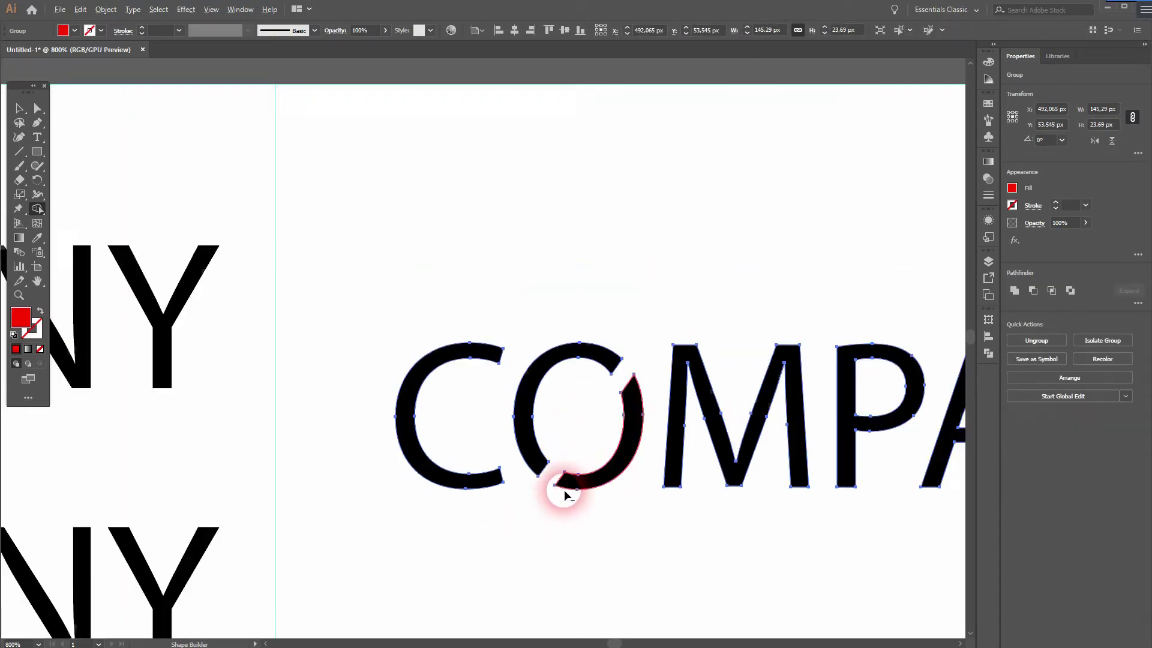
drag(566, 458, 647, 261)
click(116, 147)
click(19, 110)
click(596, 383)
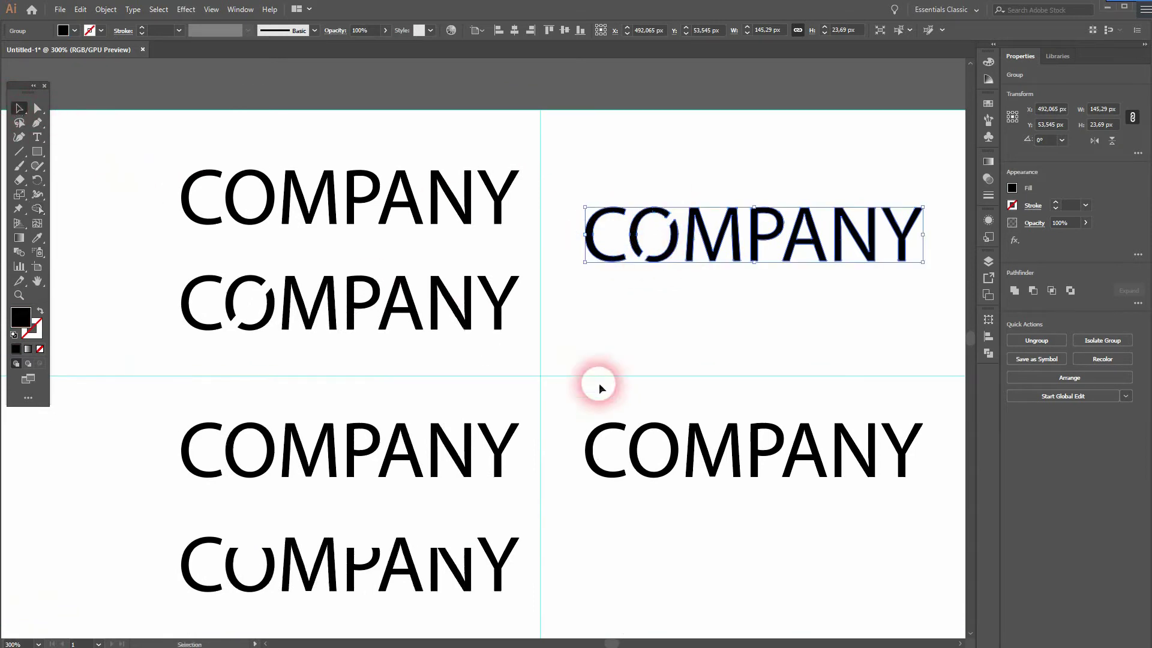
click(648, 231)
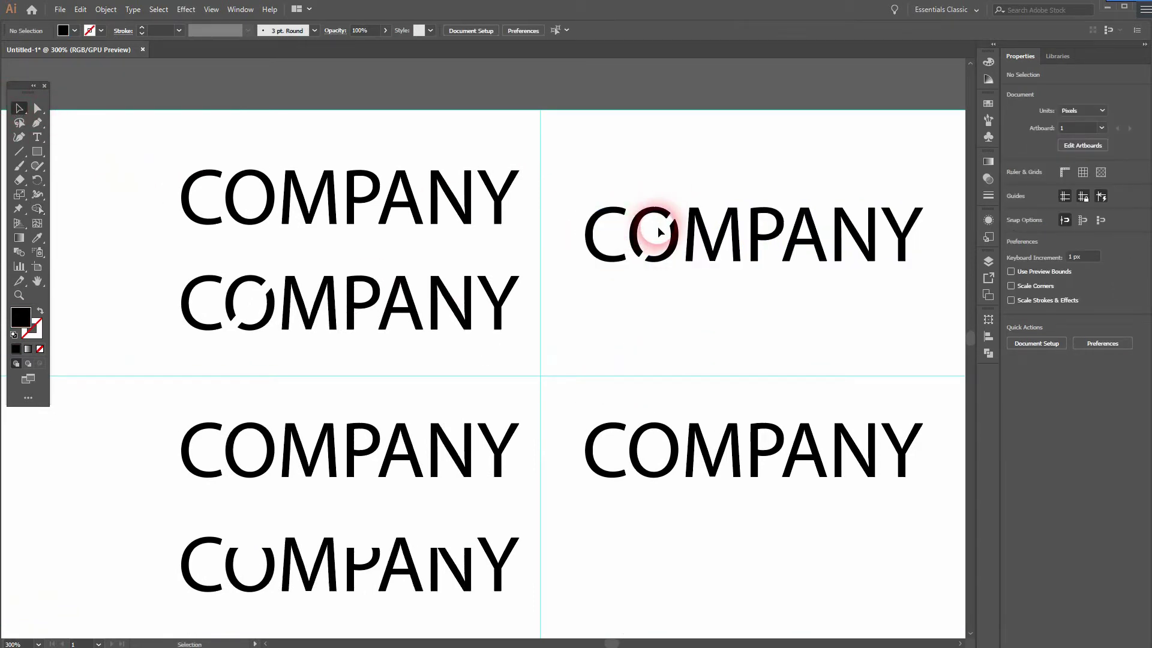
click(273, 294)
drag(271, 291, 246, 327)
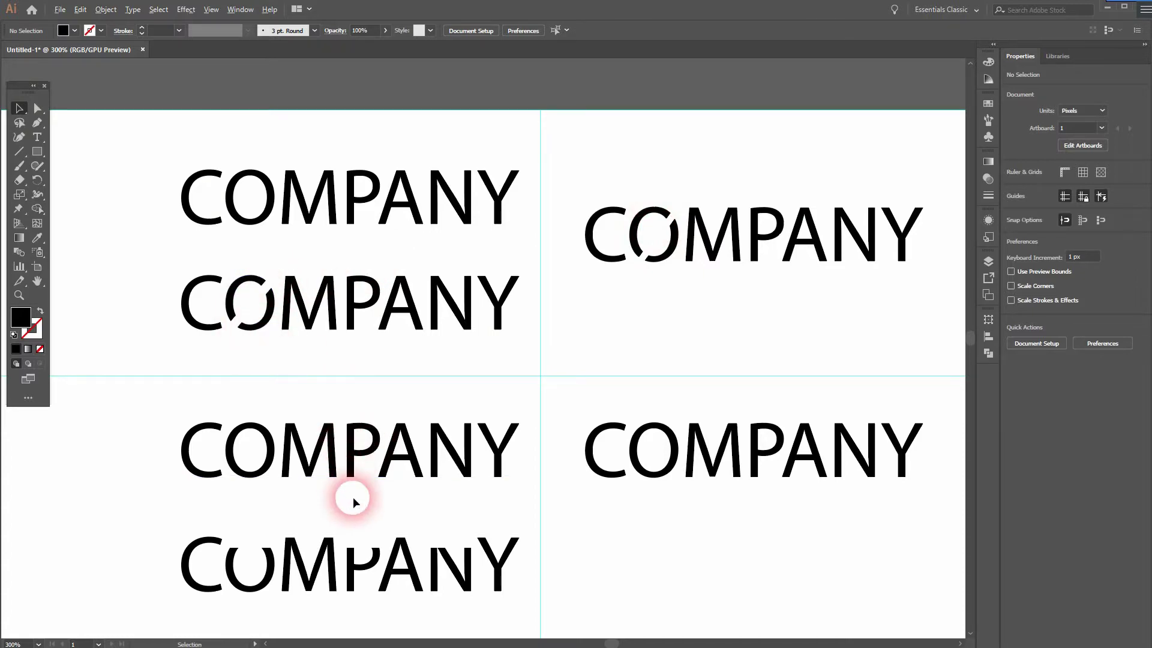
- Draw a horizontal line about 159 px long across the upper part of the left COMPANY text in the second row
scroll(360, 496, up, 1)
drag(362, 496, 386, 335)
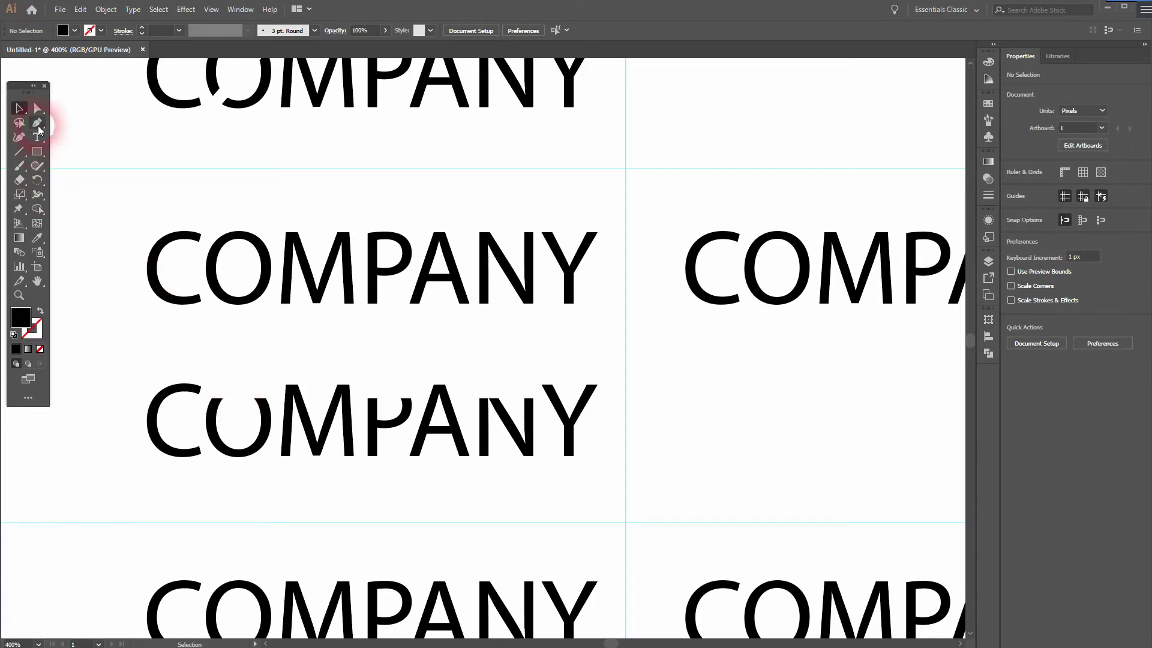
click(19, 151)
drag(129, 248, 624, 248)
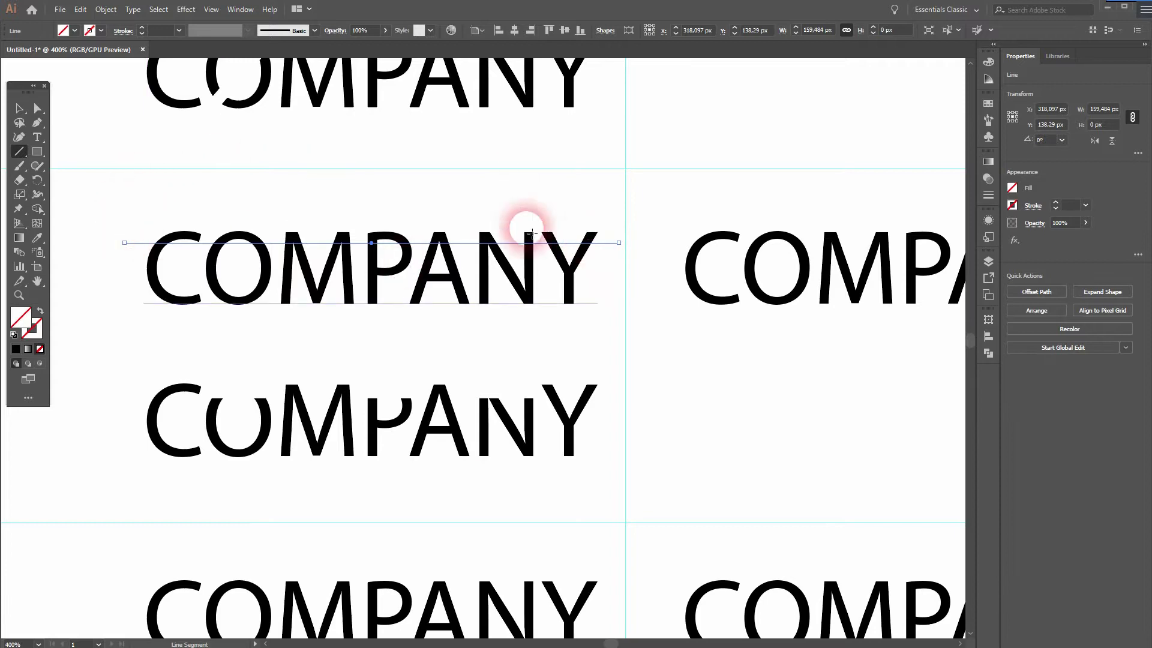
click(20, 108)
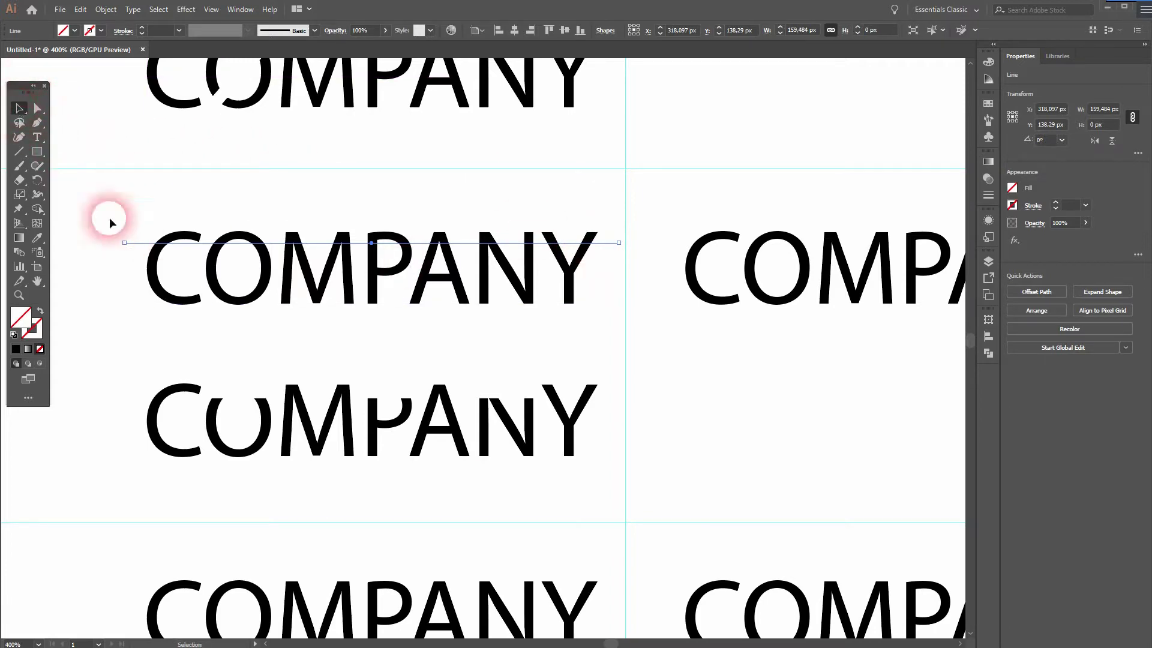
click(137, 245)
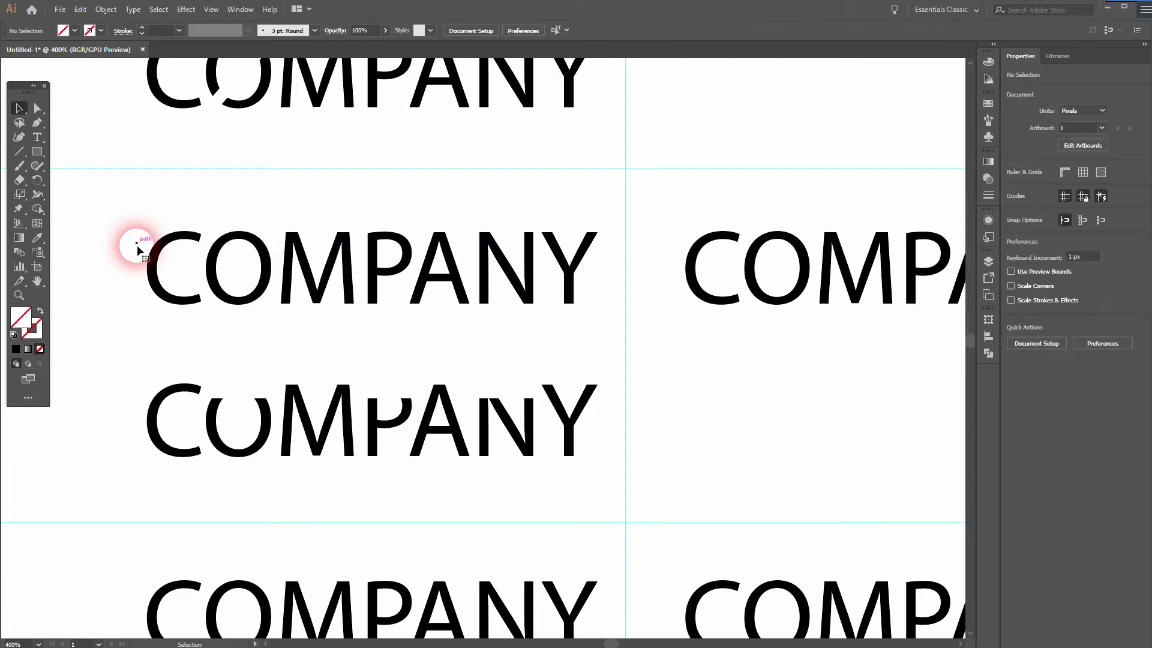
- Draw a horizontal line about 160 px long across the upper part of the right COMPANY text in the second row
click(19, 151)
drag(745, 211, 476, 218)
drag(402, 250, 902, 250)
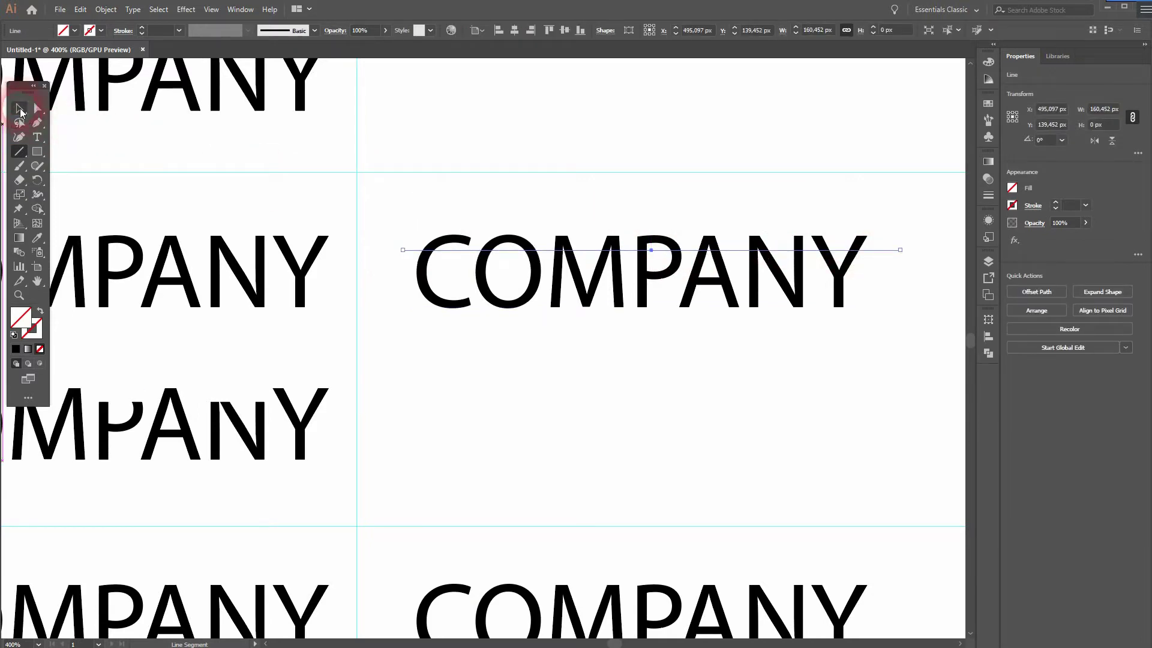
click(20, 111)
- Convert the second row's right COMPANY text to outlines
click(663, 296)
right_click(664, 296)
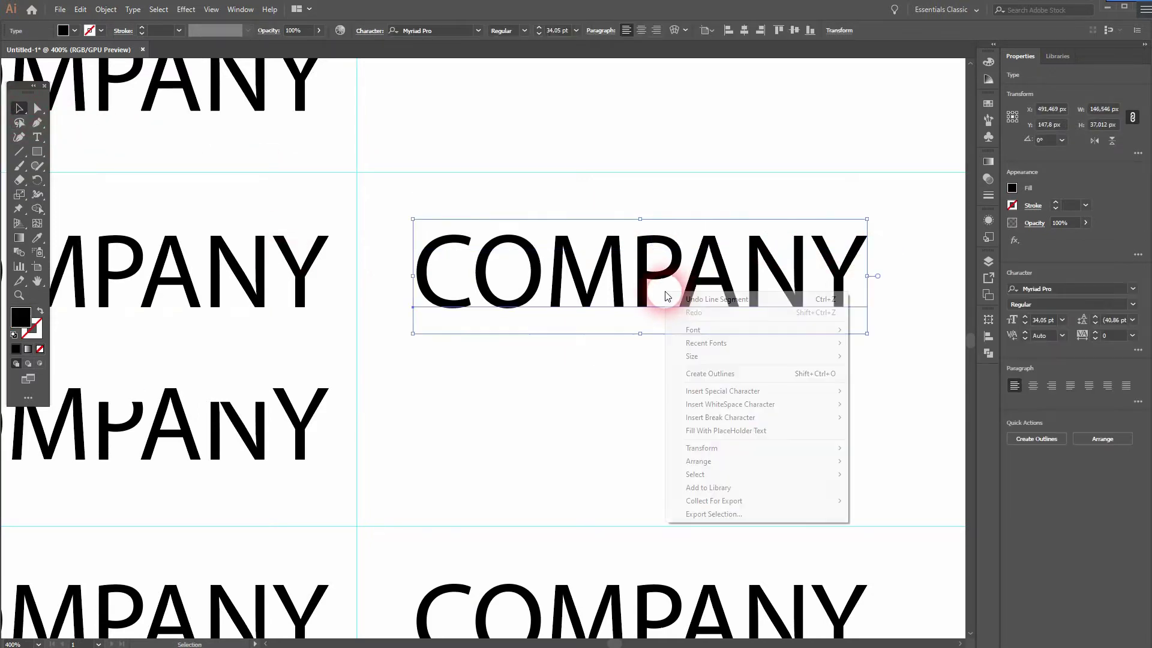
click(754, 373)
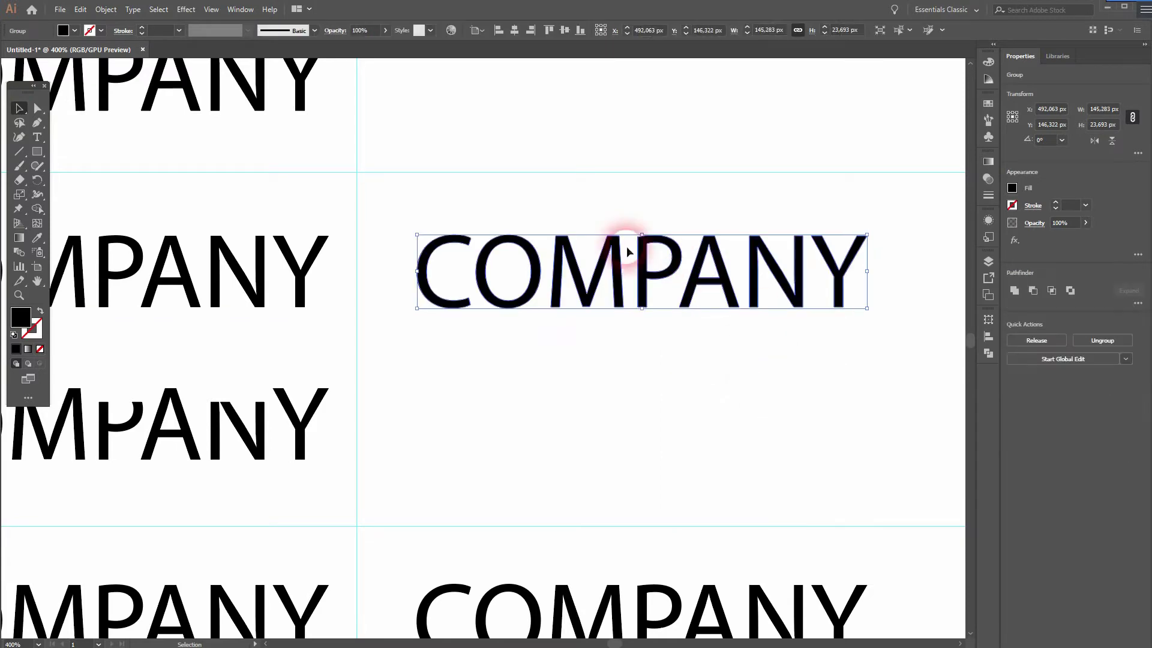
- Select the outlined word with its horizontal line, and remove the parts of the O, P and N above the line with Shape Builder
drag(395, 333, 940, 222)
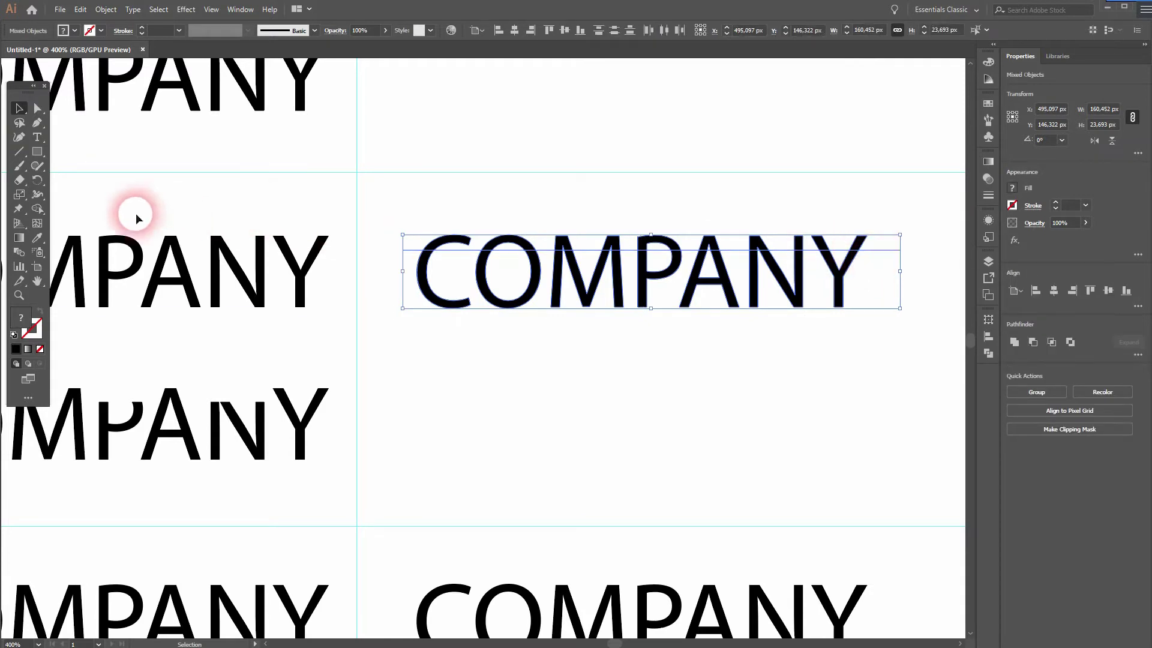
click(38, 208)
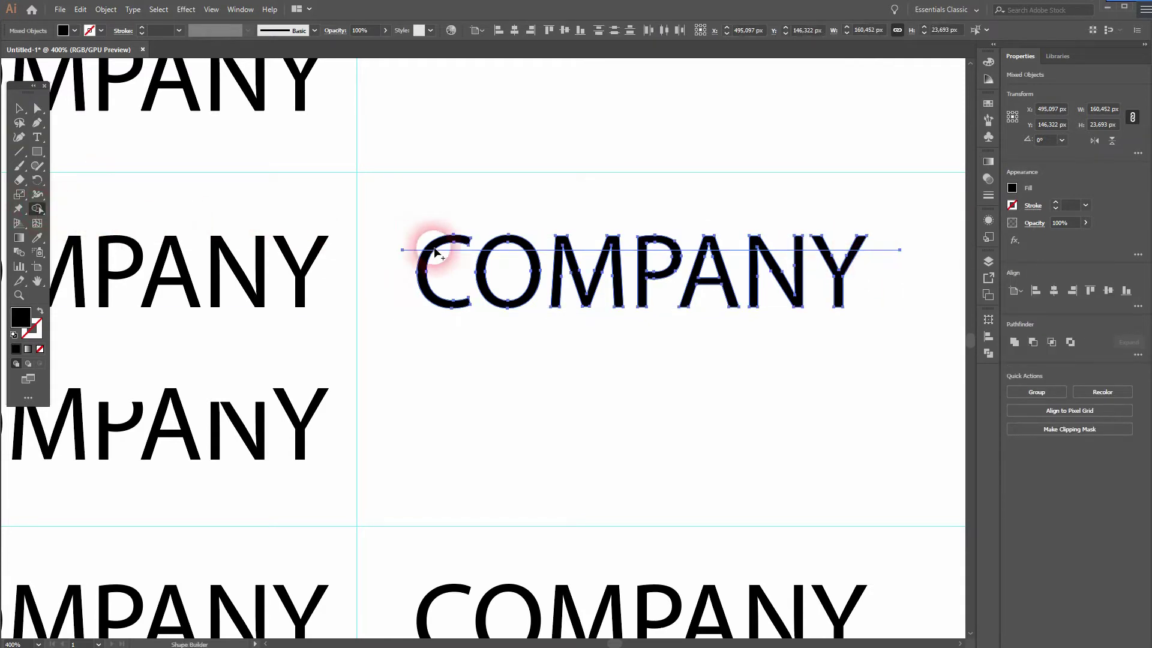
scroll(469, 242, up, 1)
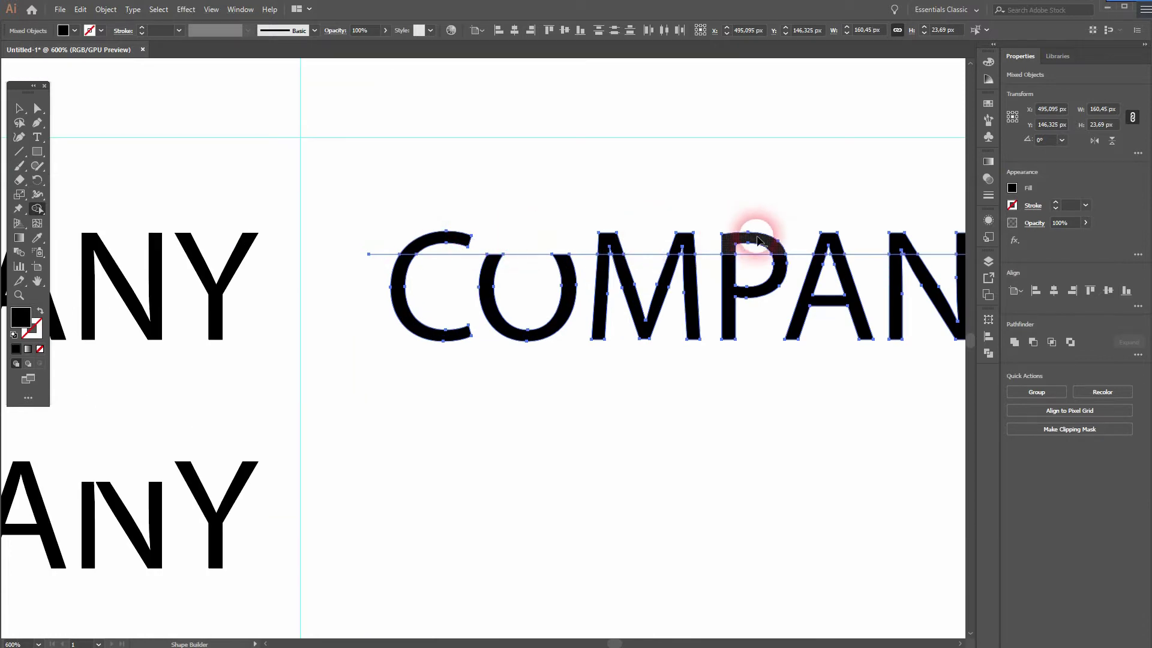
scroll(762, 240, right, 3)
drag(643, 243, 748, 243)
- Select the horizontal line crossing the cut word on its own and delete it
click(18, 109)
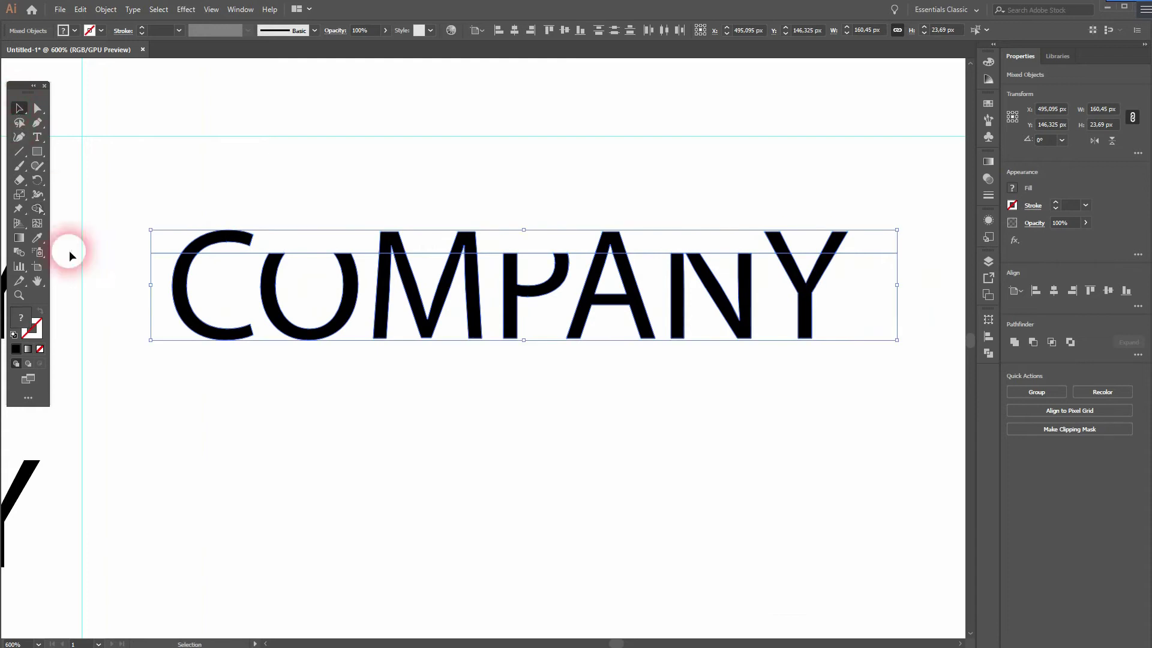
click(124, 279)
drag(120, 236, 163, 268)
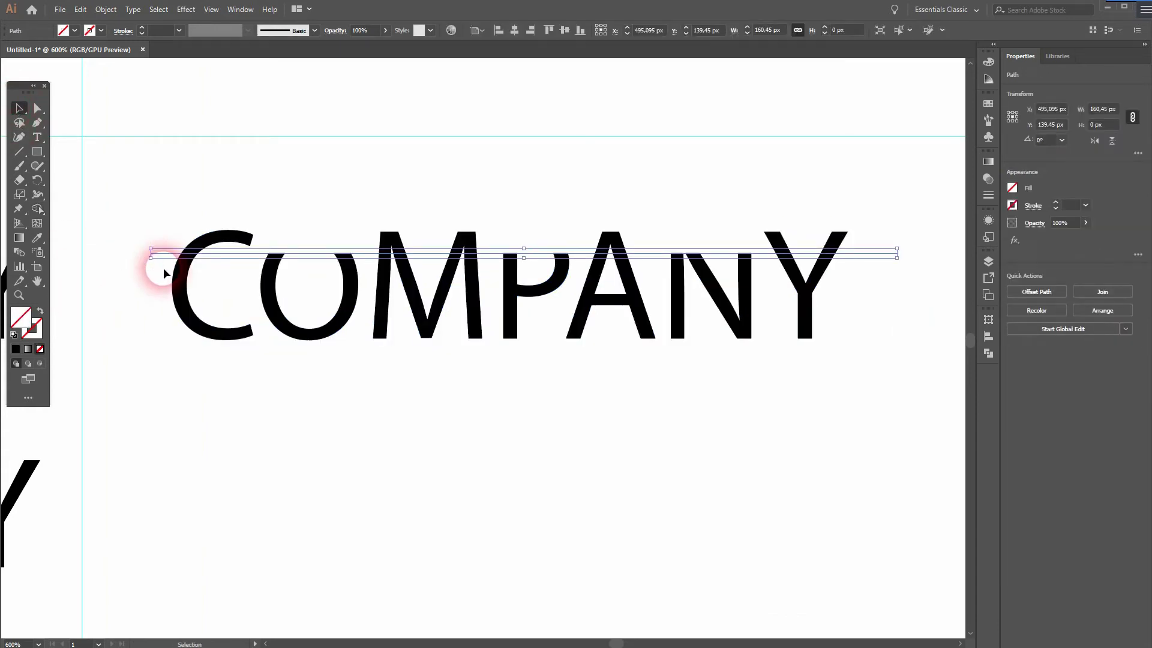
click(163, 269)
scroll(330, 380, down, 1)
- Compare the cut word with the finished example beside it, and examine the diagonally cut example in the third row
drag(330, 379, 481, 268)
drag(399, 233, 845, 301)
drag(419, 368, 599, 368)
click(708, 379)
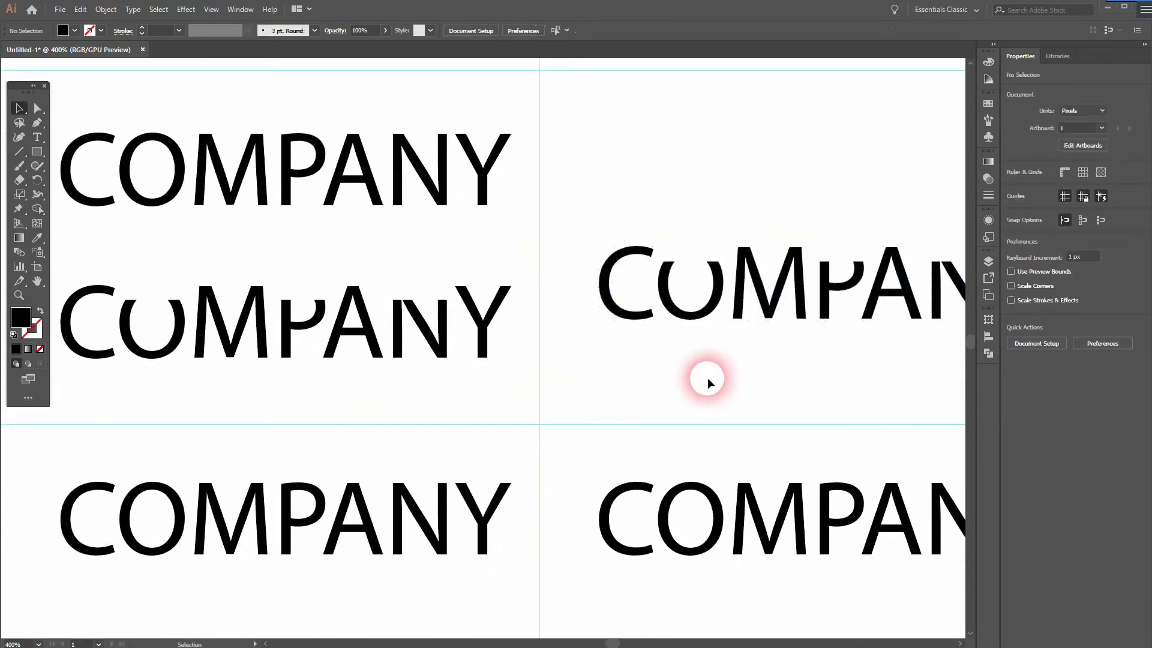
drag(766, 360, 646, 361)
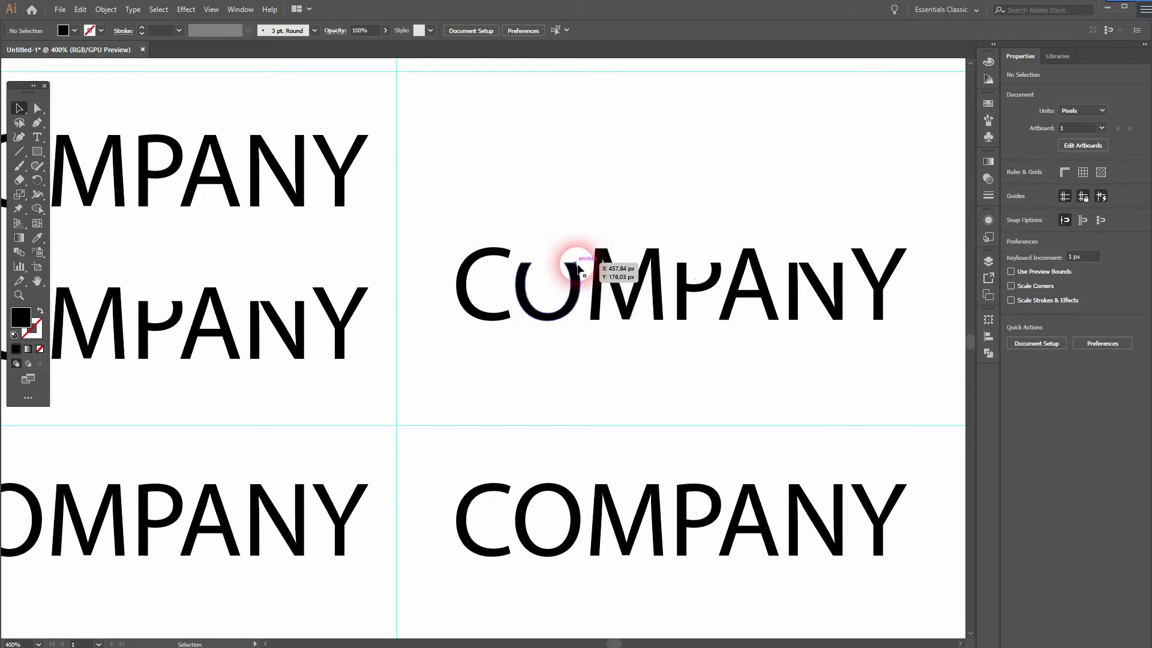
drag(463, 358, 521, 360)
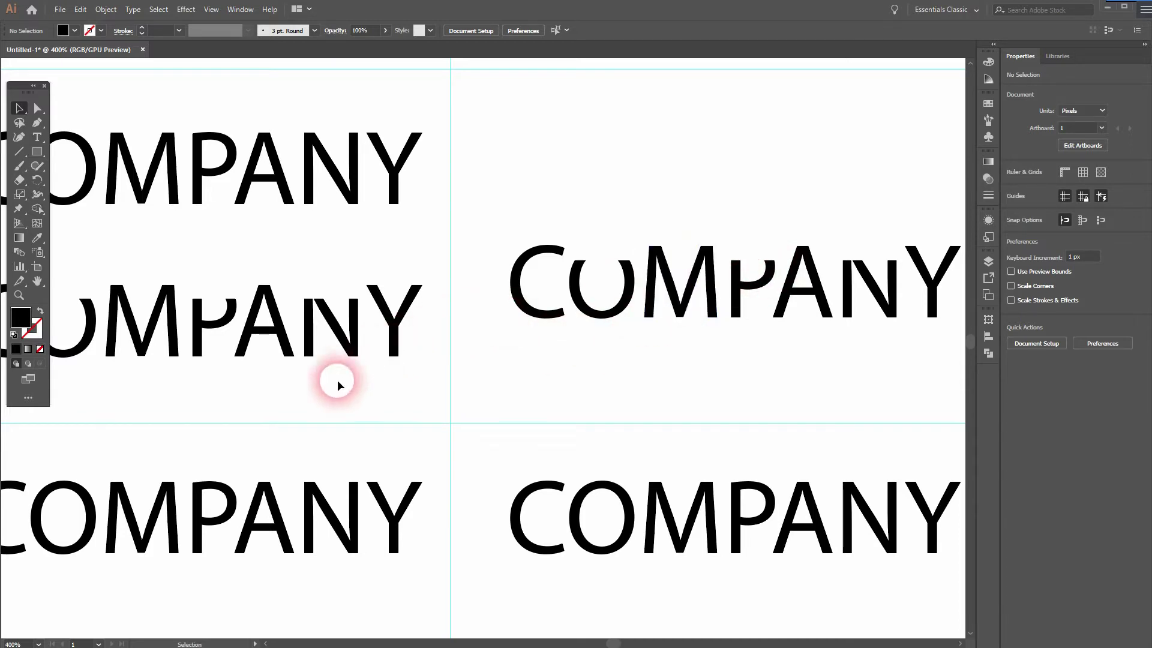
drag(281, 399, 551, 226)
drag(643, 476, 591, 357)
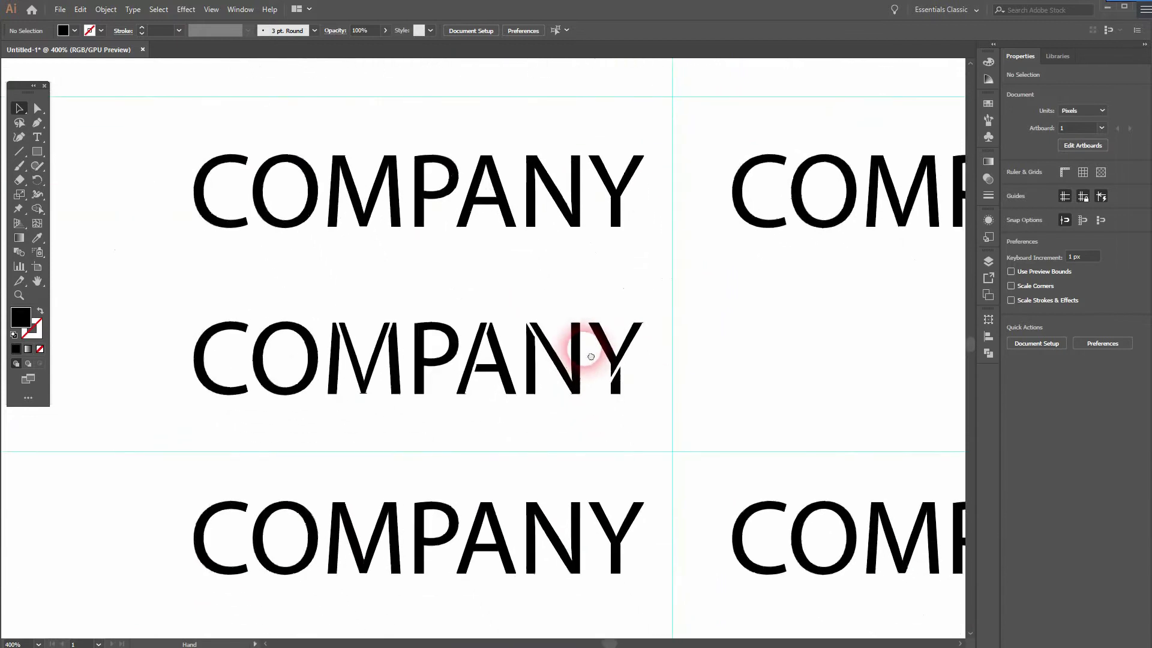
scroll(560, 312, up, 1)
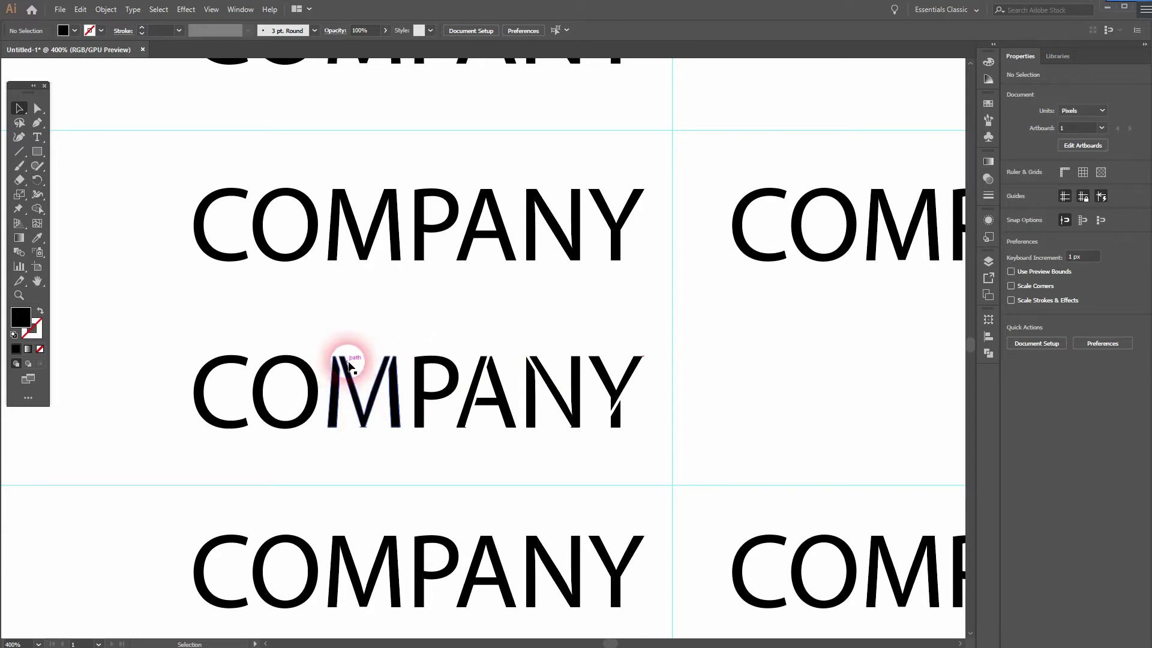
- Move the third row's right COMPANY text down and convert it to outlines
drag(799, 266, 522, 288)
drag(615, 251, 623, 339)
right_click(623, 337)
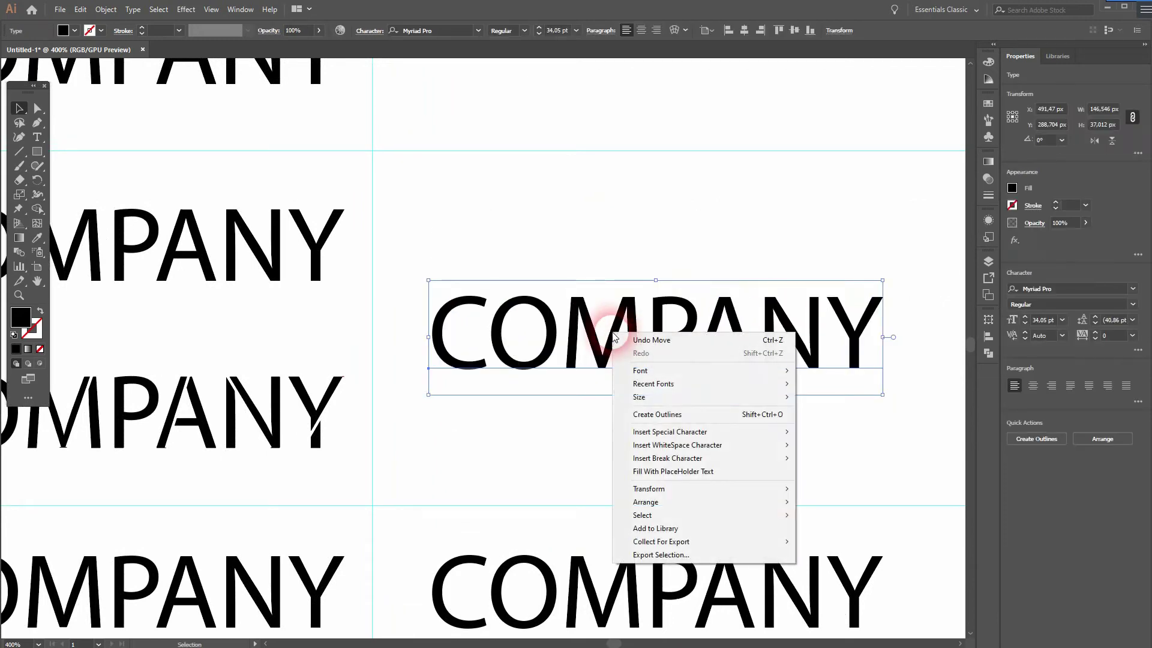
click(696, 415)
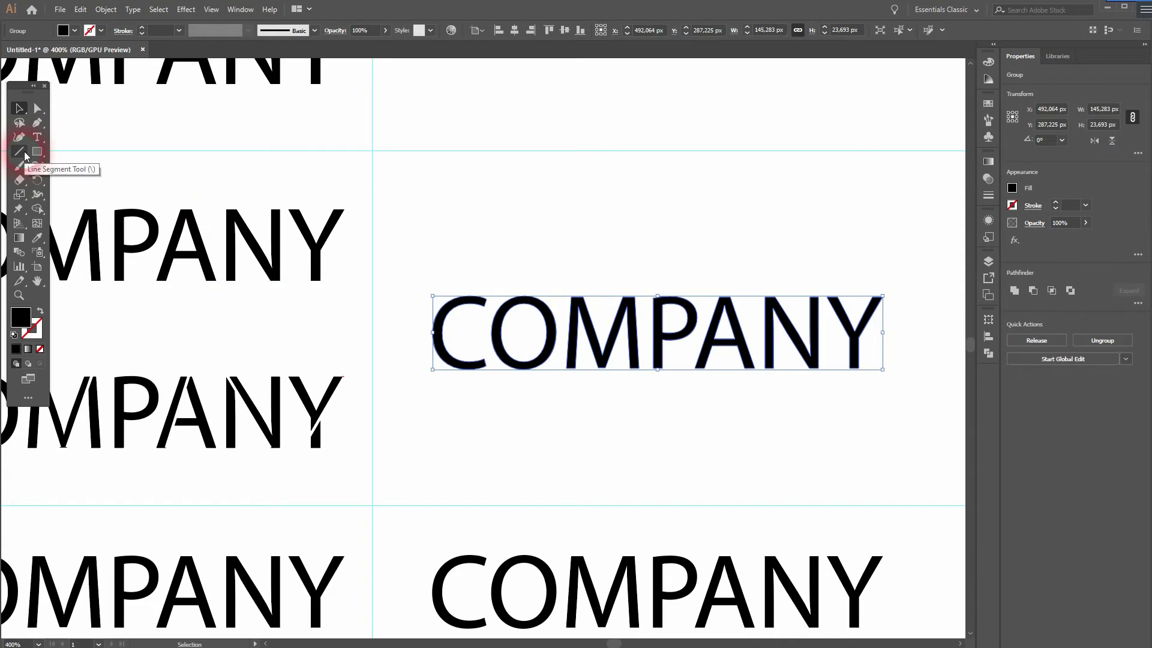
- Draw two separate straight Pen lines along the M's inner diagonals, from its lower vertex to above the letter, the second about 39 px long
click(37, 123)
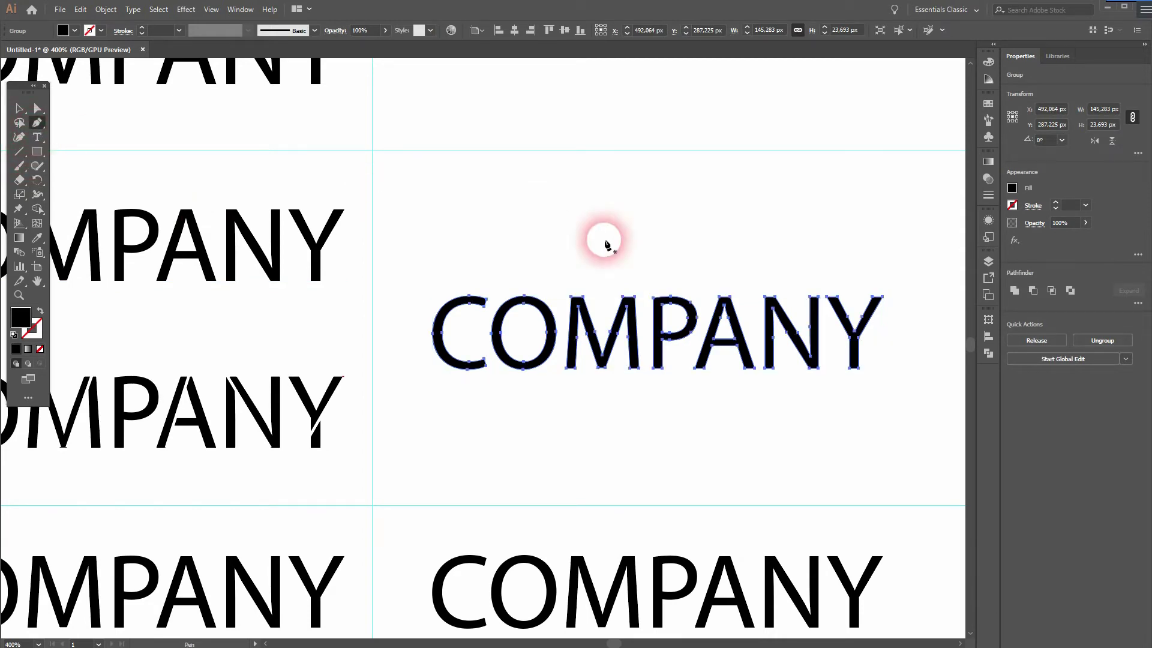
ctrl+click(688, 231)
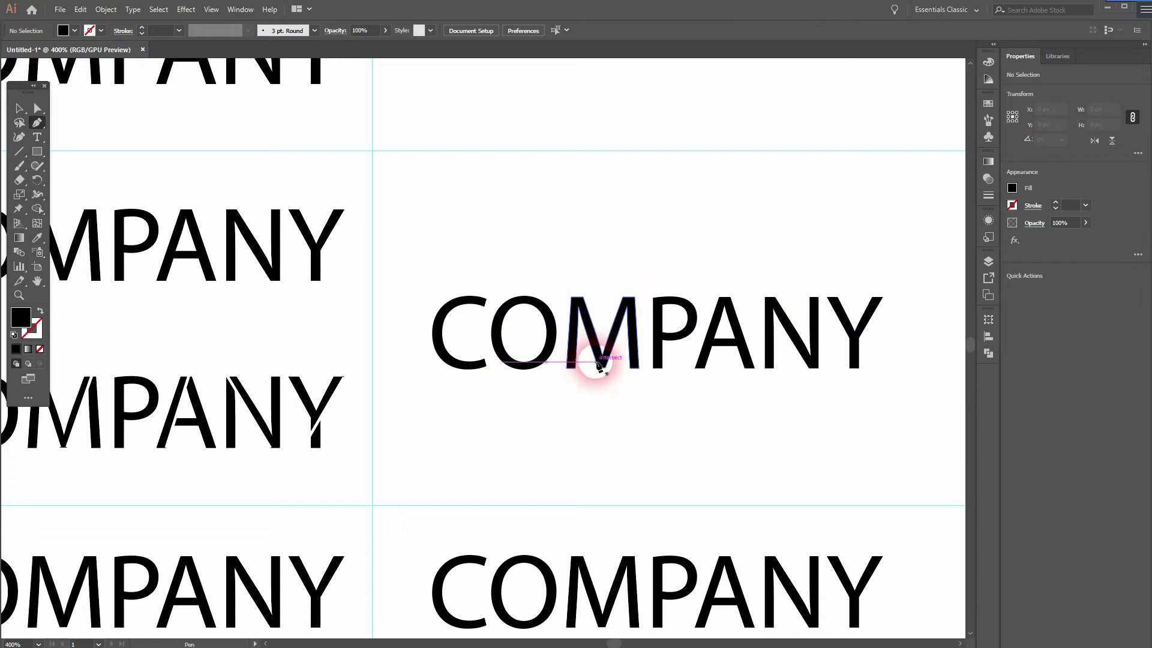
click(599, 368)
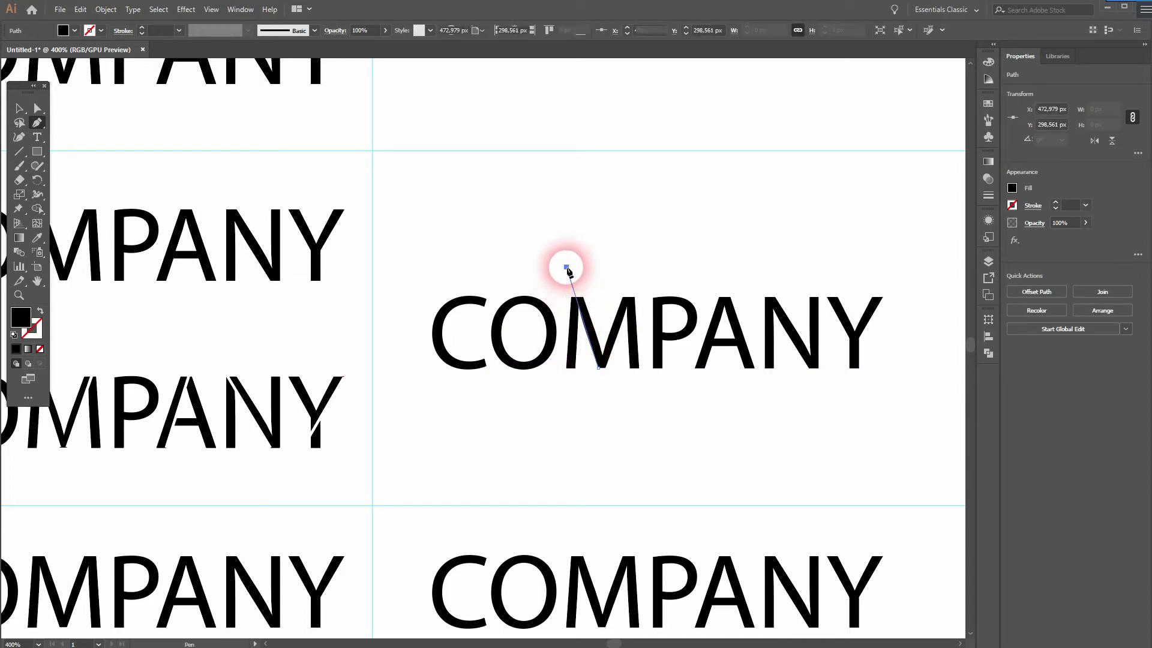
click(566, 268)
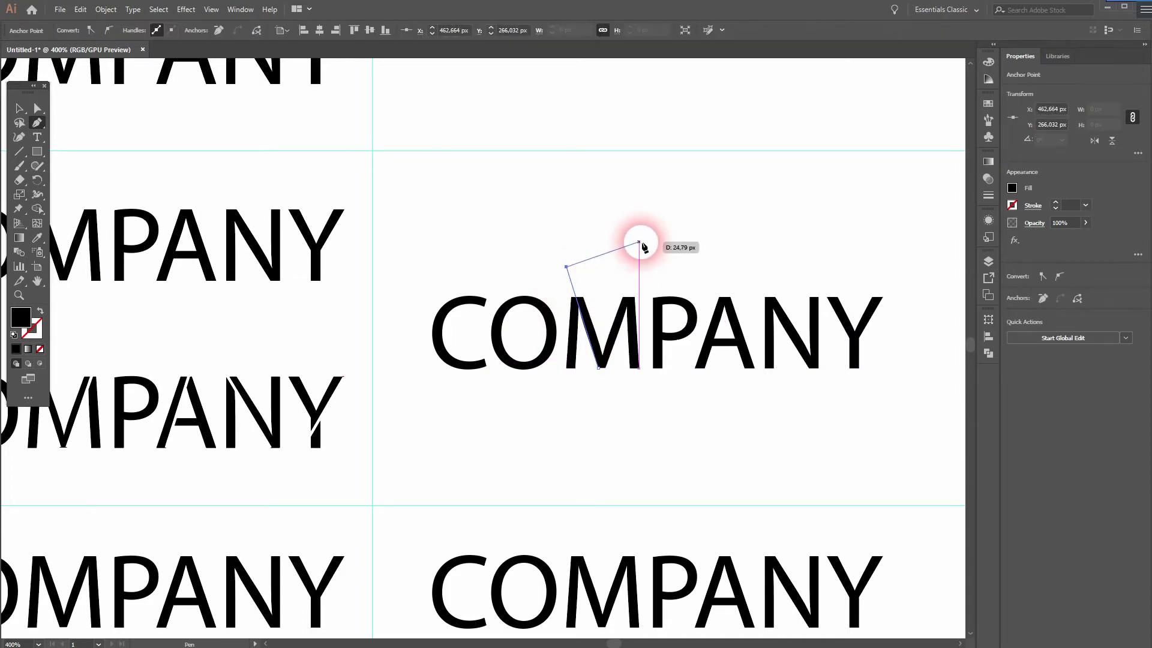
ctrl+click(705, 230)
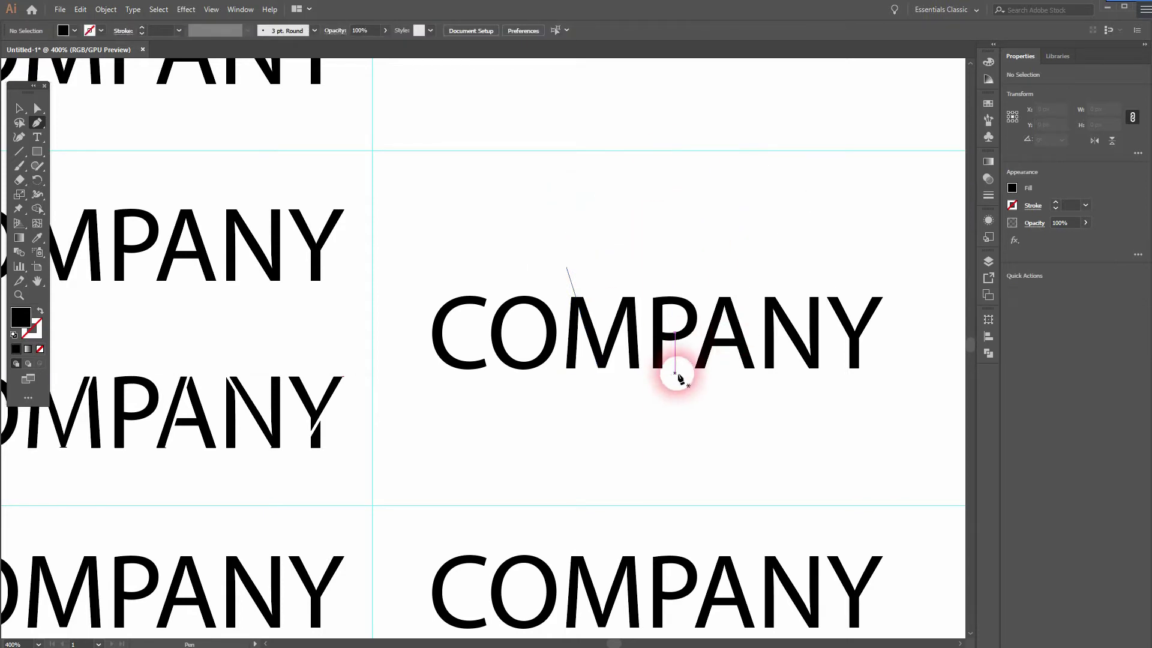
click(605, 367)
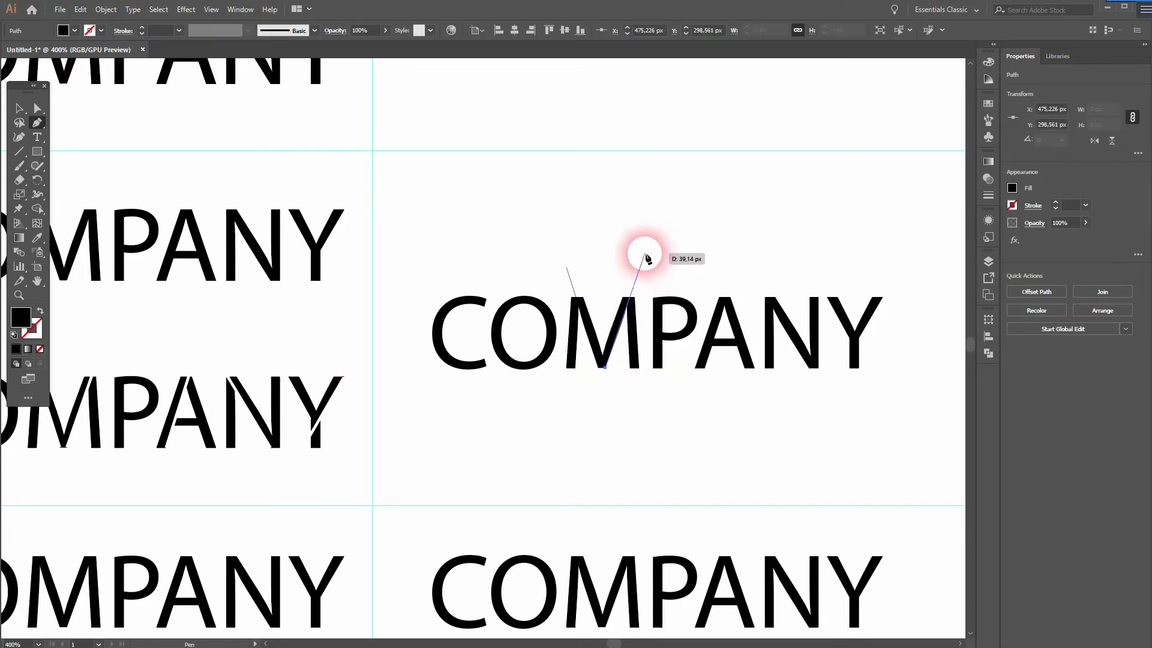
click(644, 255)
ctrl+click(786, 262)
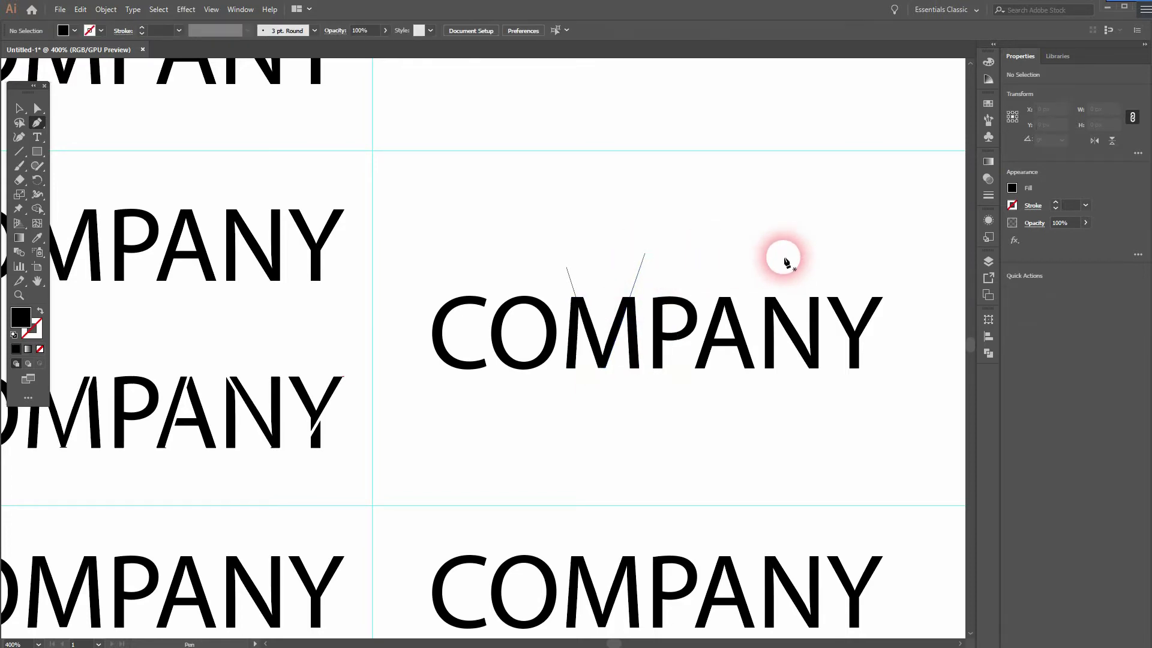
- Draw separate straight Pen lines along the A's left stroke, the N's diagonal and the Y's right arm down to the baseline
click(704, 368)
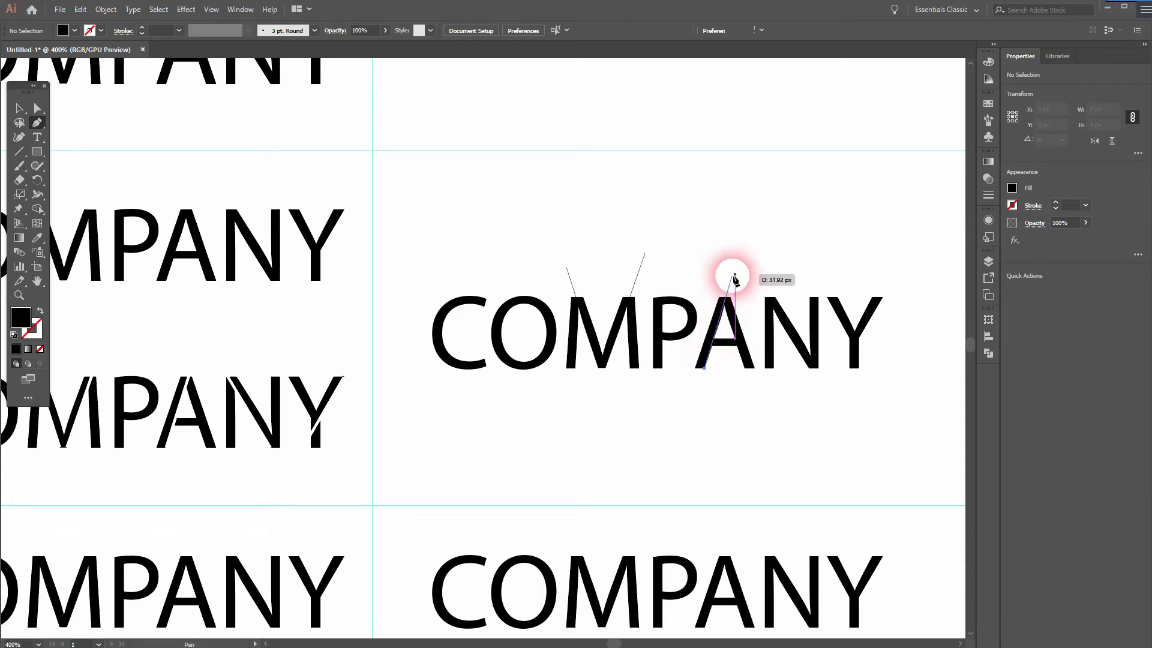
click(734, 271)
ctrl+click(833, 243)
click(810, 367)
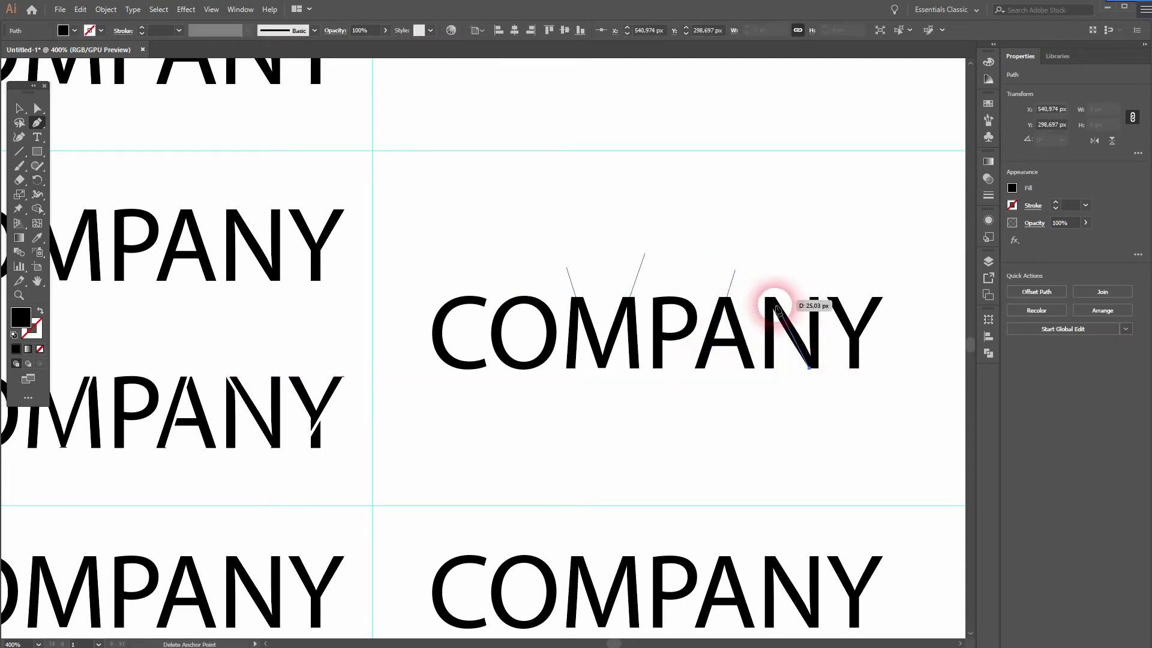
click(751, 270)
ctrl+click(816, 243)
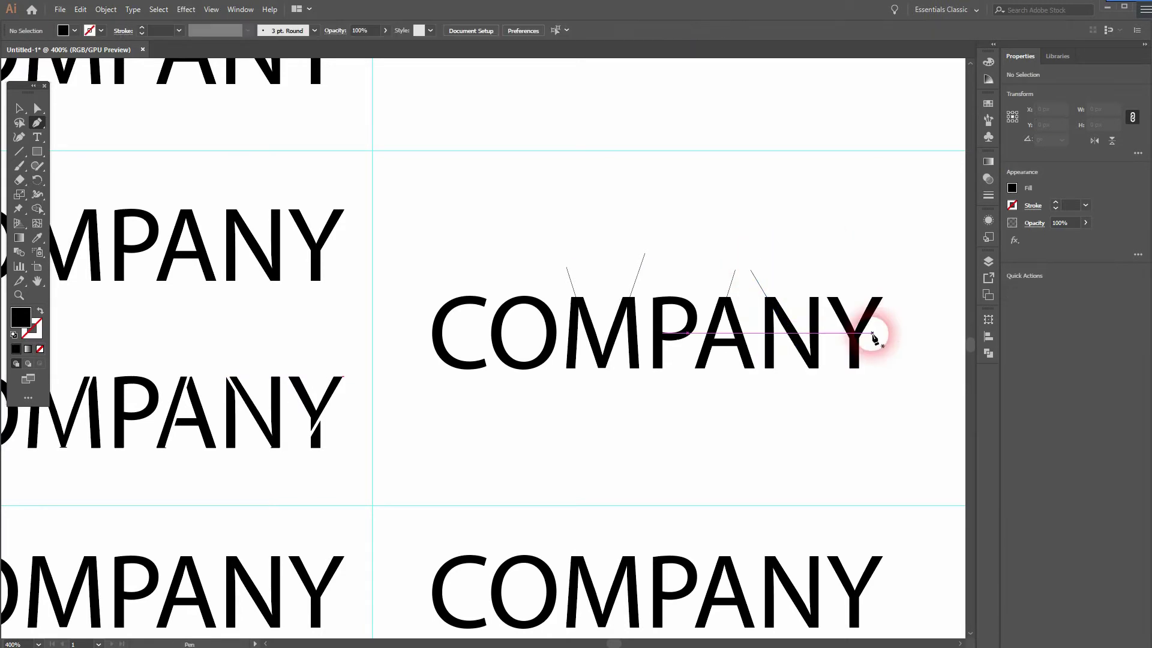
click(883, 297)
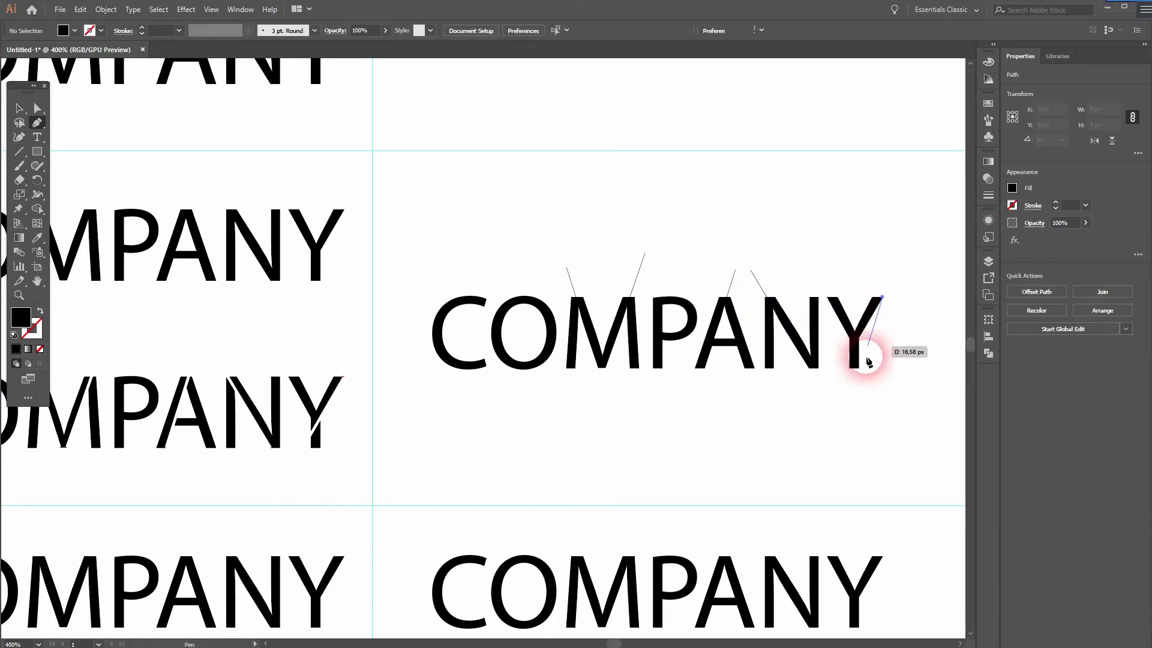
click(840, 367)
ctrl+click(874, 422)
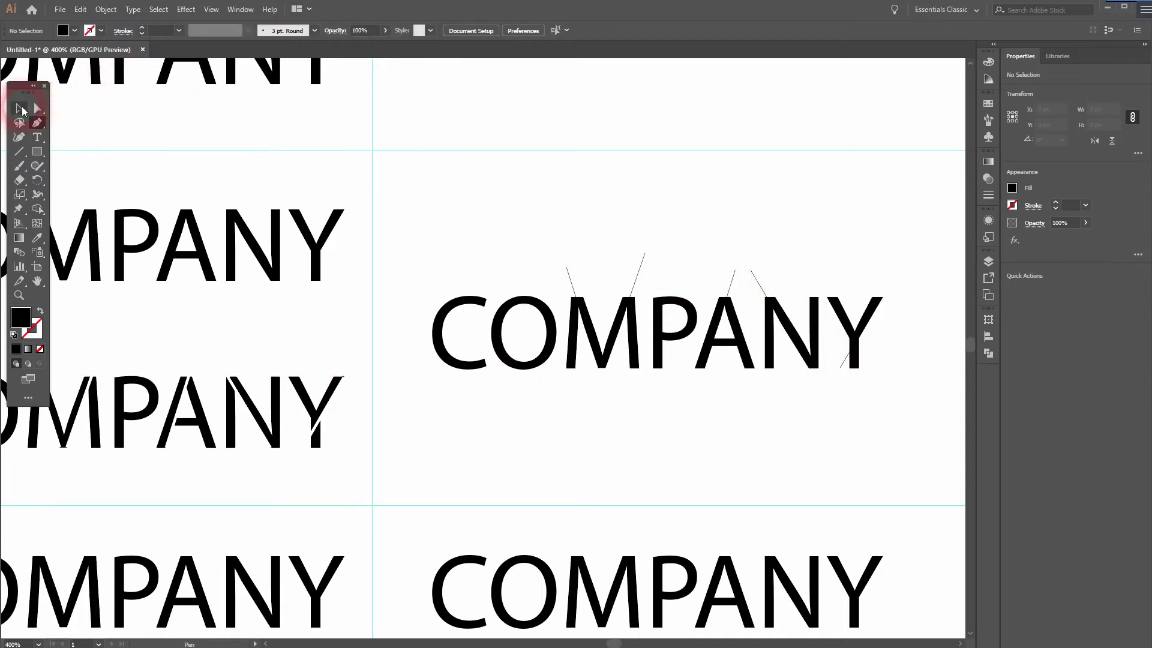
- Select all five diagonal lines and give them a red stroke with no fill
click(20, 108)
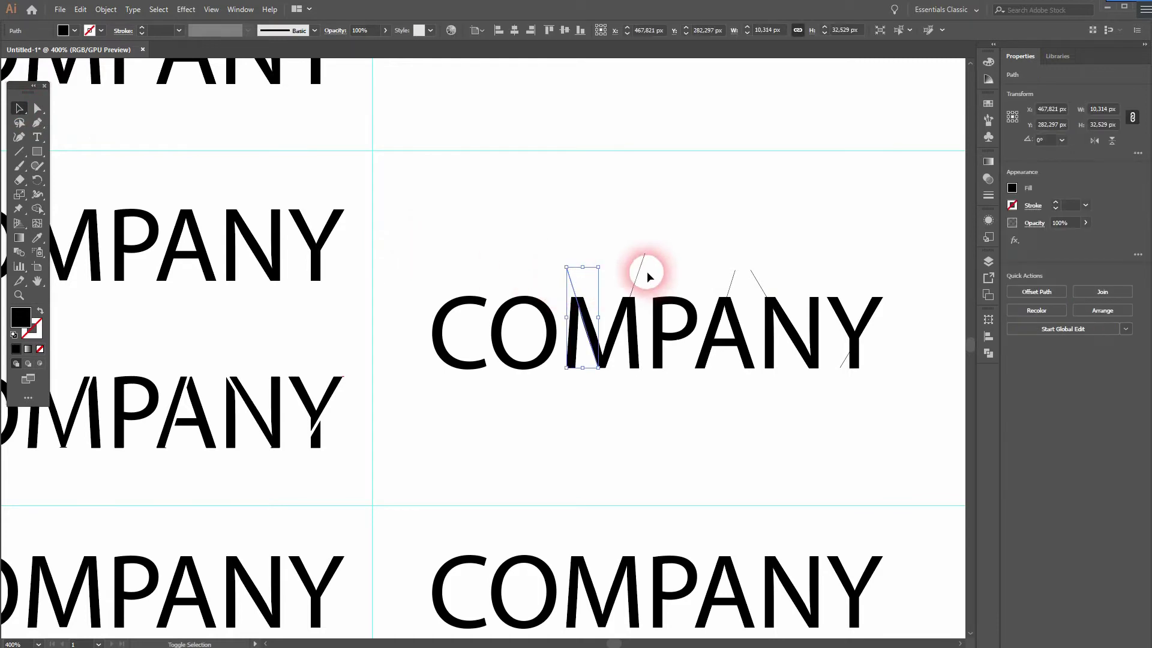
shift+click(731, 279)
shift+click(759, 289)
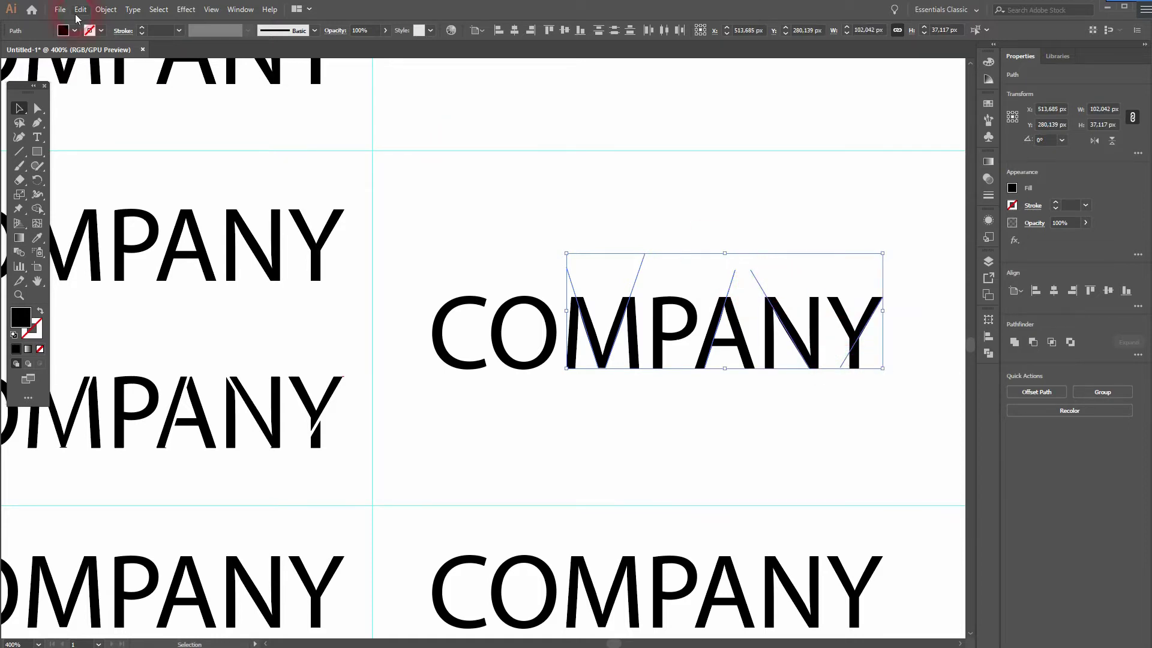
click(47, 313)
click(101, 32)
click(58, 54)
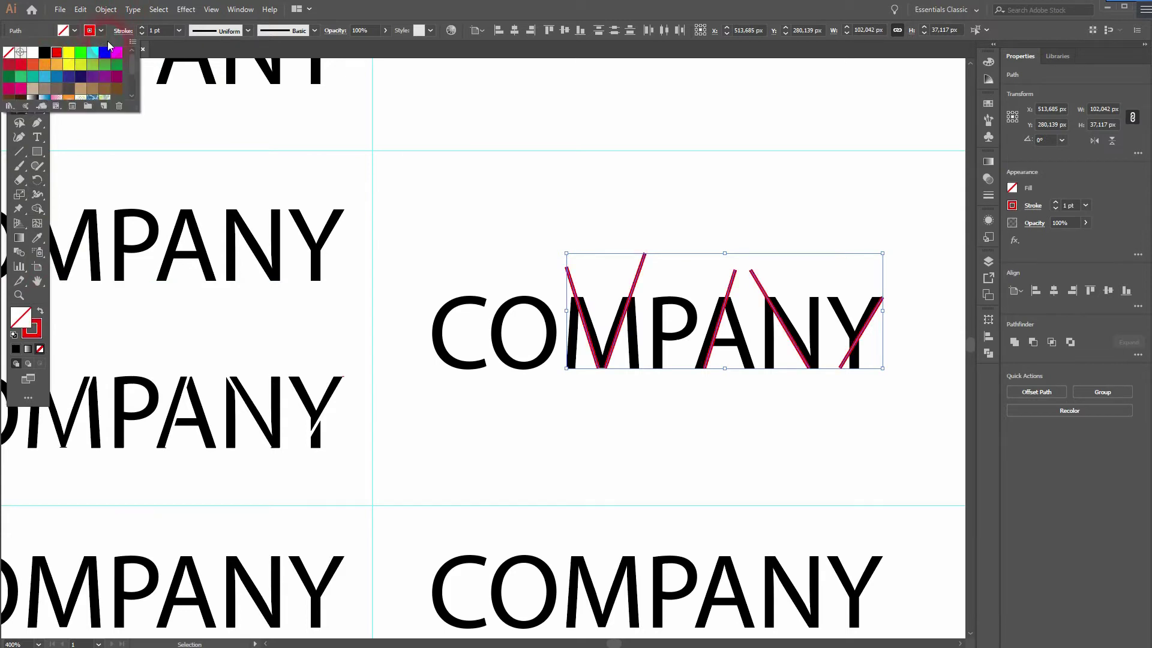
- Try a 2 pt stroke weight on the red lines, and set it back to 1 pt
click(142, 33)
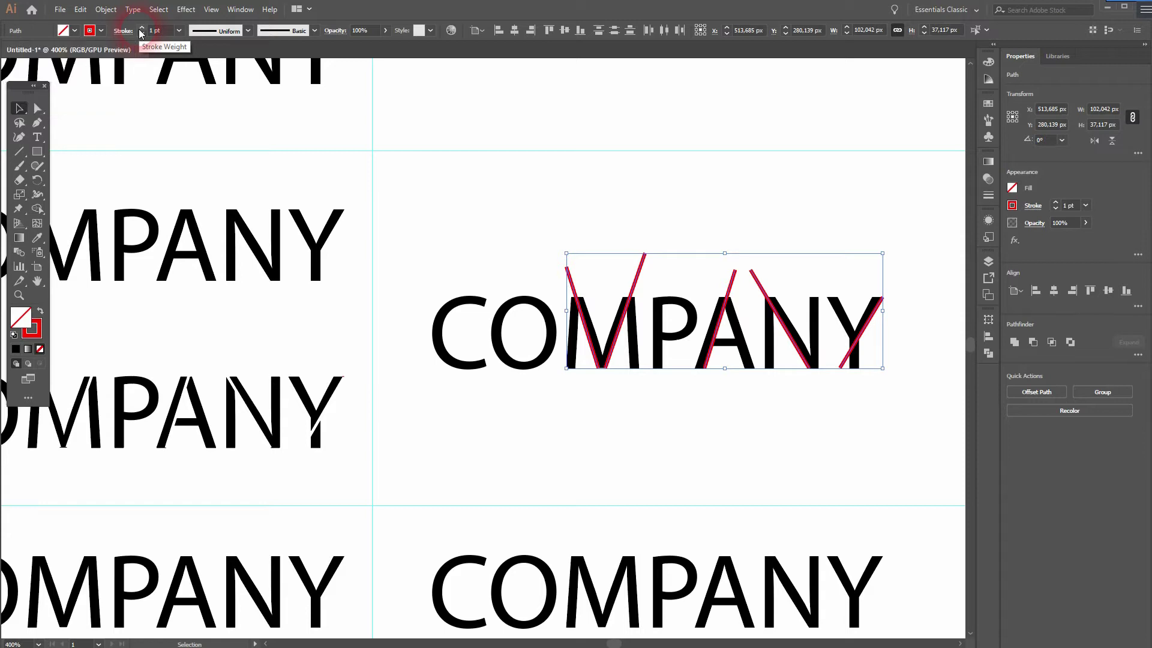
click(143, 27)
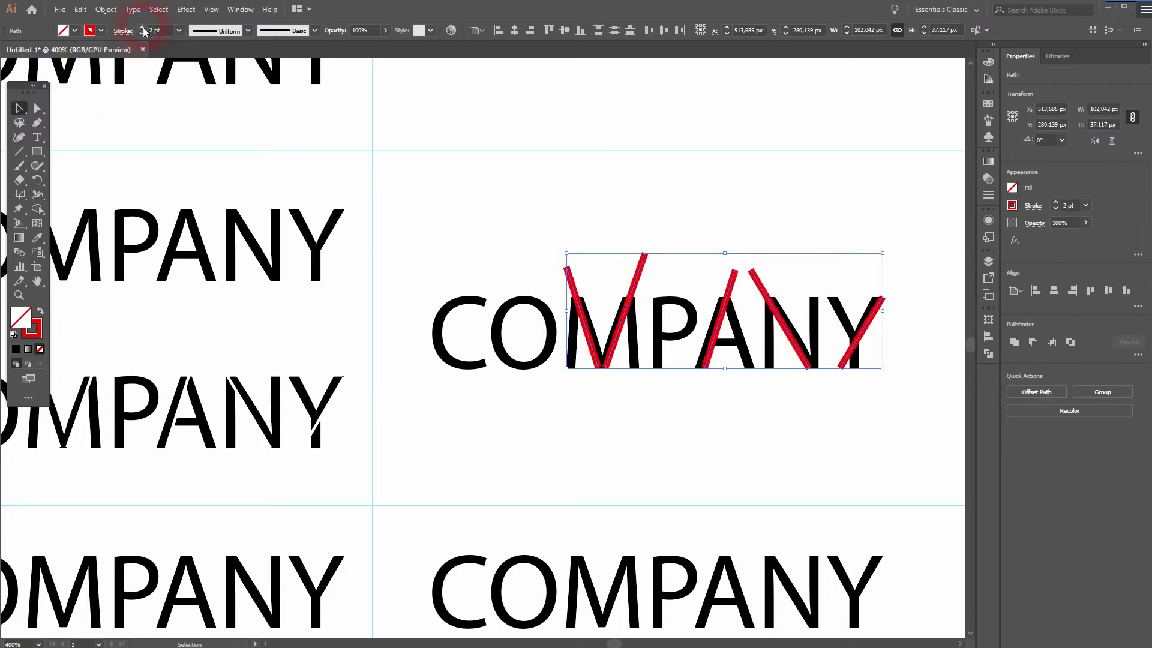
click(142, 34)
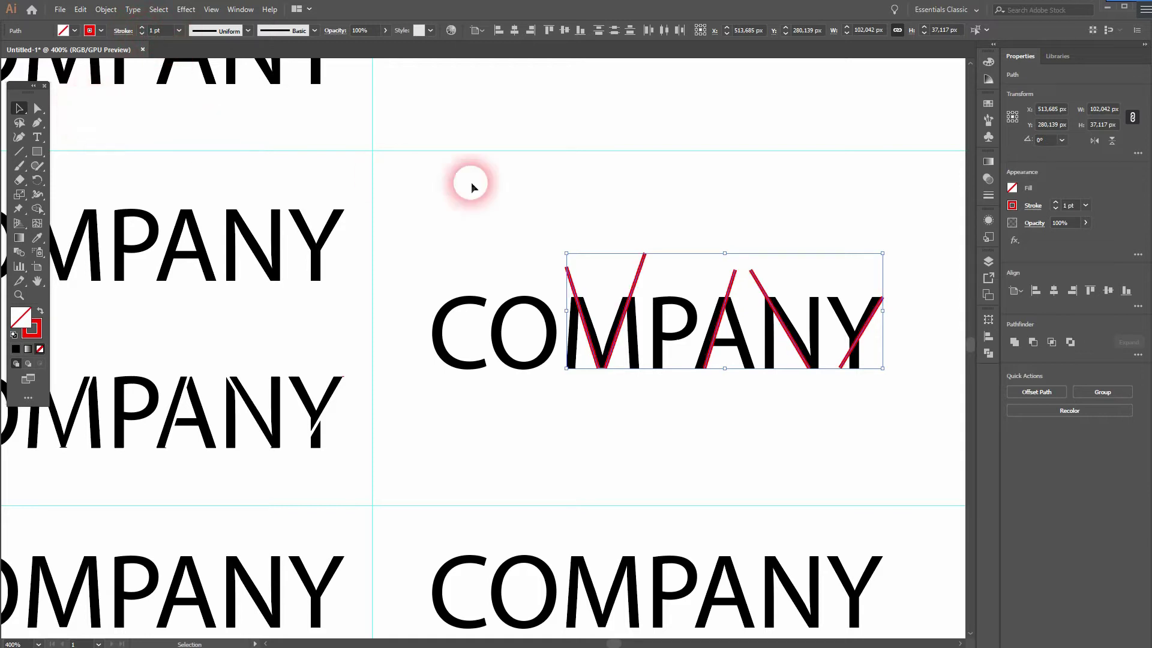
- Select the outlined word together with its red lines and expand both fill and stroke
drag(431, 376, 899, 299)
click(536, 389)
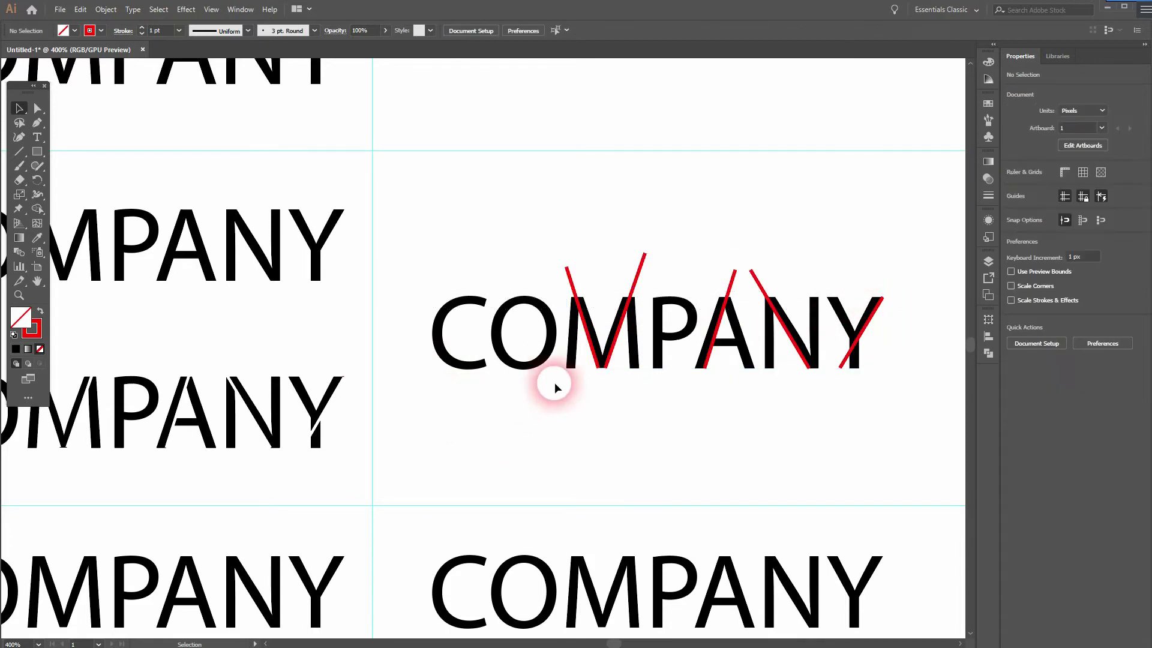
drag(449, 389, 918, 254)
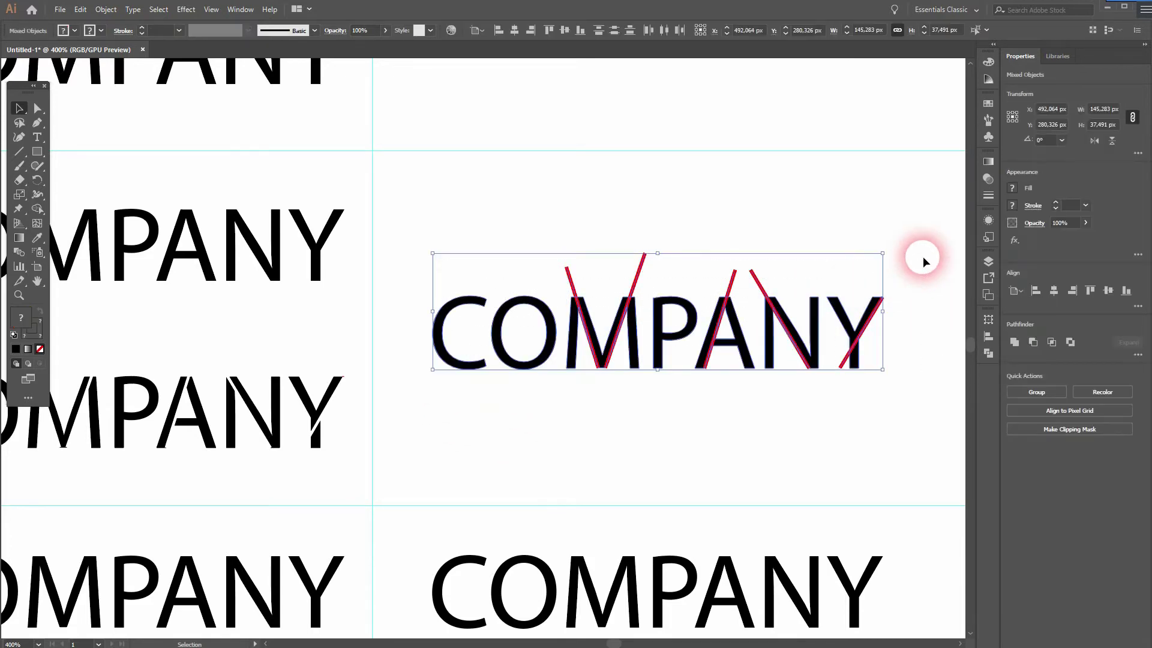
click(106, 9)
click(154, 146)
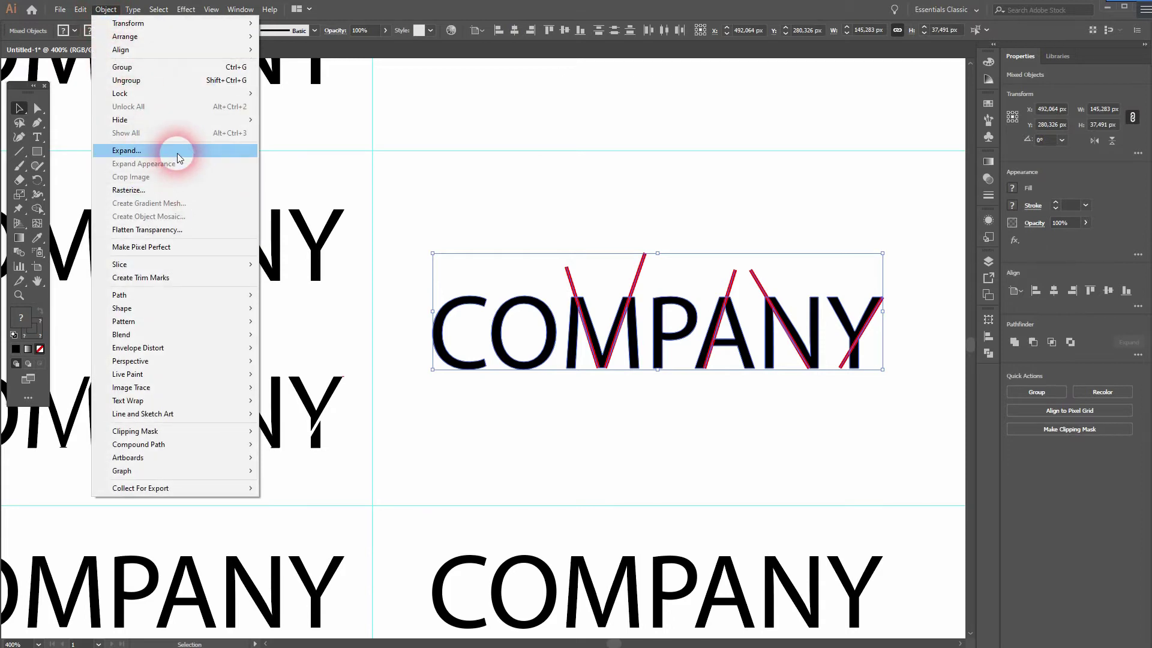
click(840, 259)
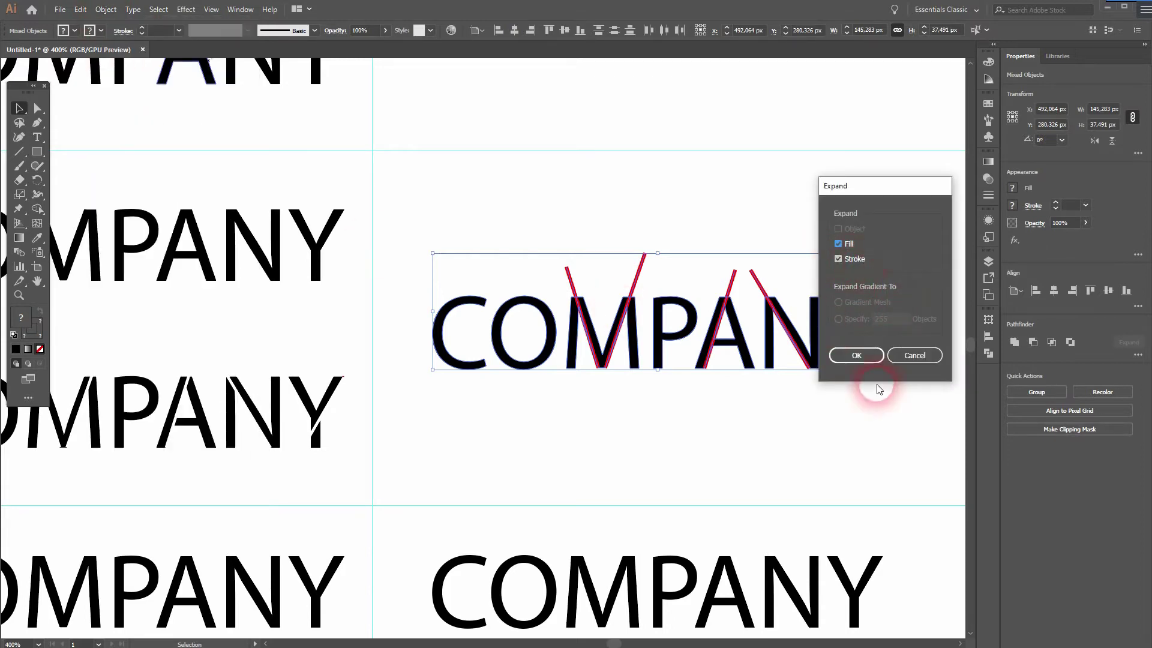
click(857, 355)
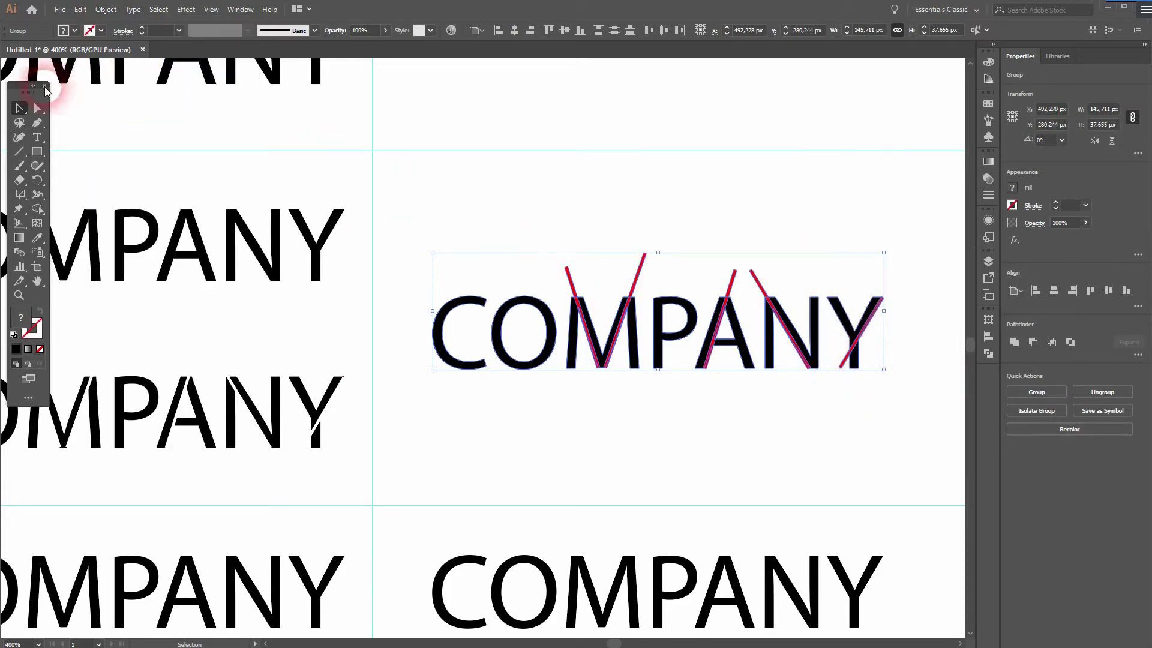
- Remove the red line shapes crossing the M with the Shape Builder, including the ends above the letter
click(37, 209)
scroll(625, 341, up, 1)
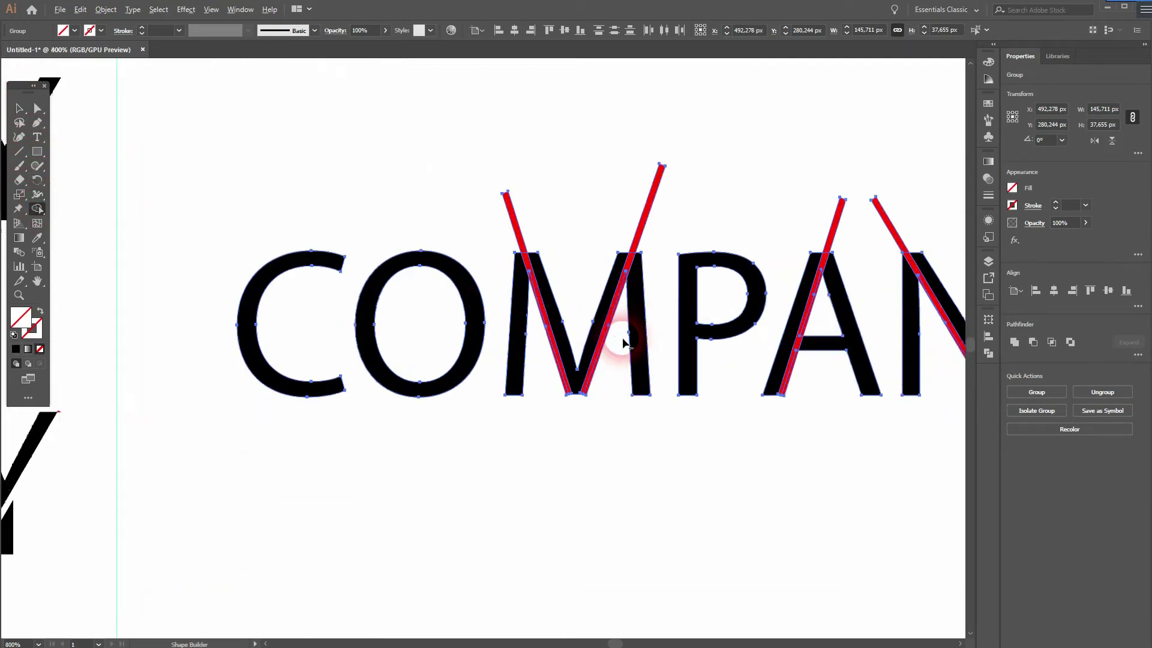
scroll(624, 342, up, 1)
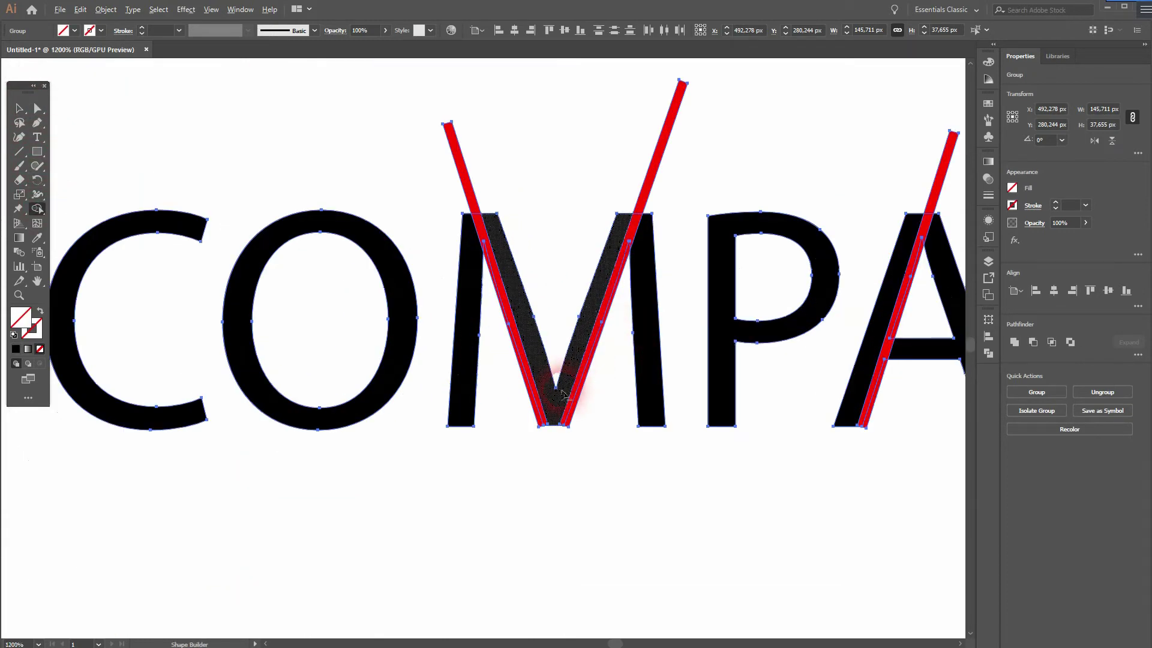
alt+click(535, 412)
alt+click(465, 157)
drag(622, 172, 654, 175)
alt+click(609, 282)
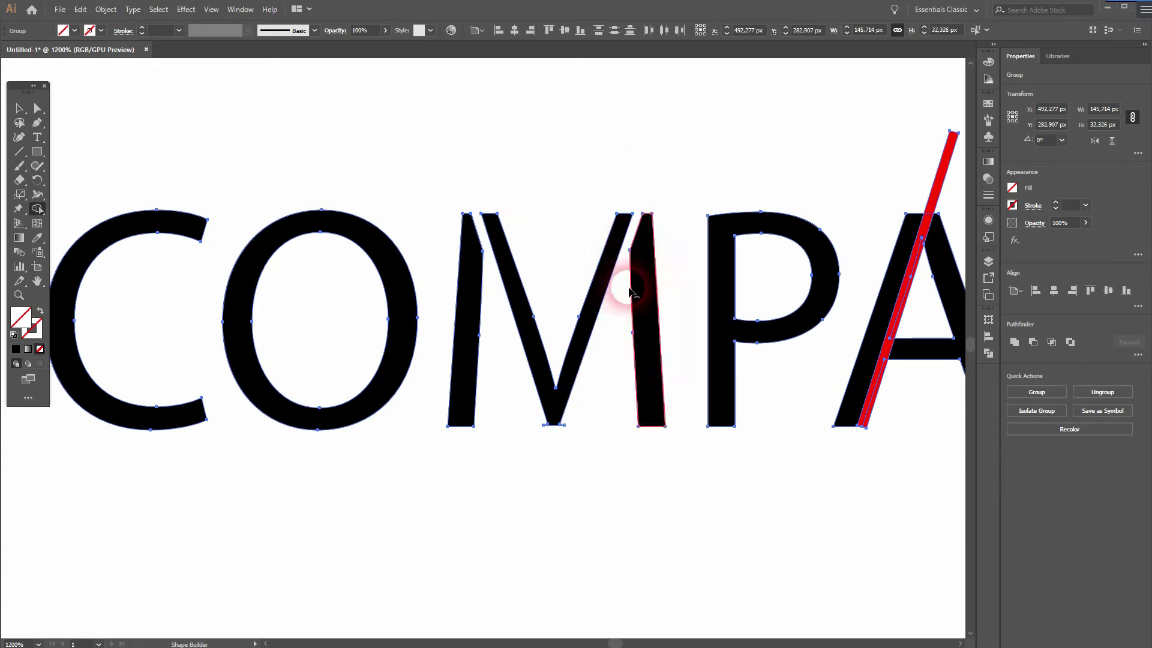
- Remove the red line shapes crossing the A and the N with the Shape Builder, leaving diagonal gaps
drag(856, 319, 651, 304)
drag(733, 168, 733, 169)
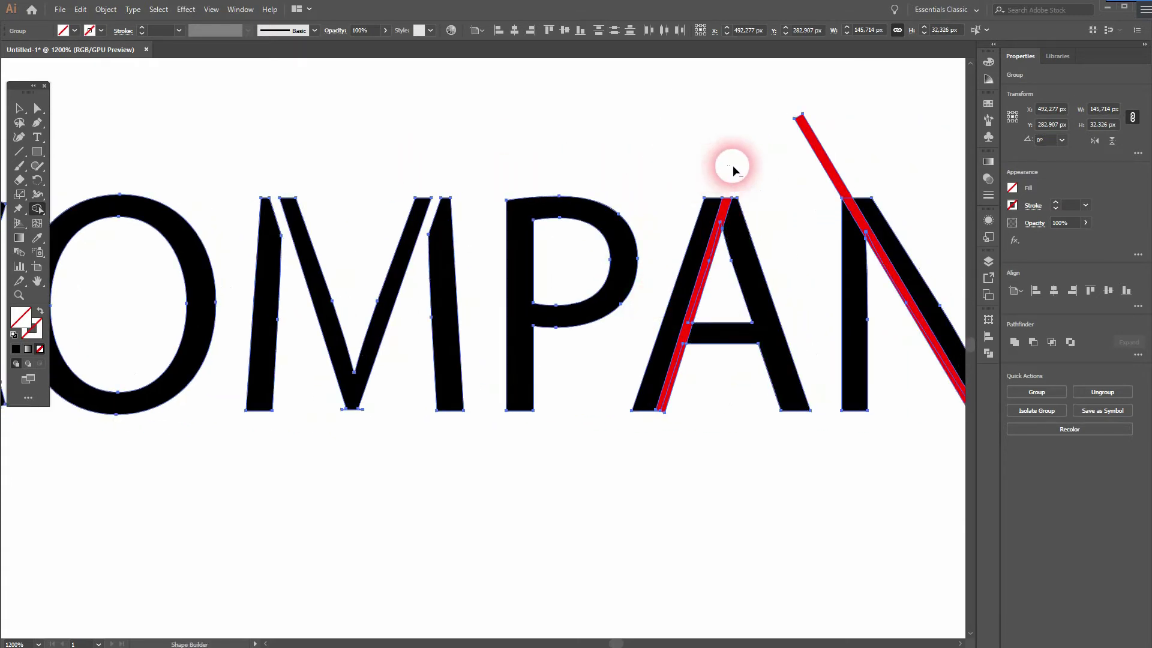
click(718, 265)
mouse_move(718, 266)
mouse_down()
mouse_move(697, 347)
mouse_move(673, 360)
mouse_move(665, 390)
mouse_up()
mouse_move(942, 318)
mouse_down()
mouse_move(905, 342)
mouse_move(510, 336)
mouse_up()
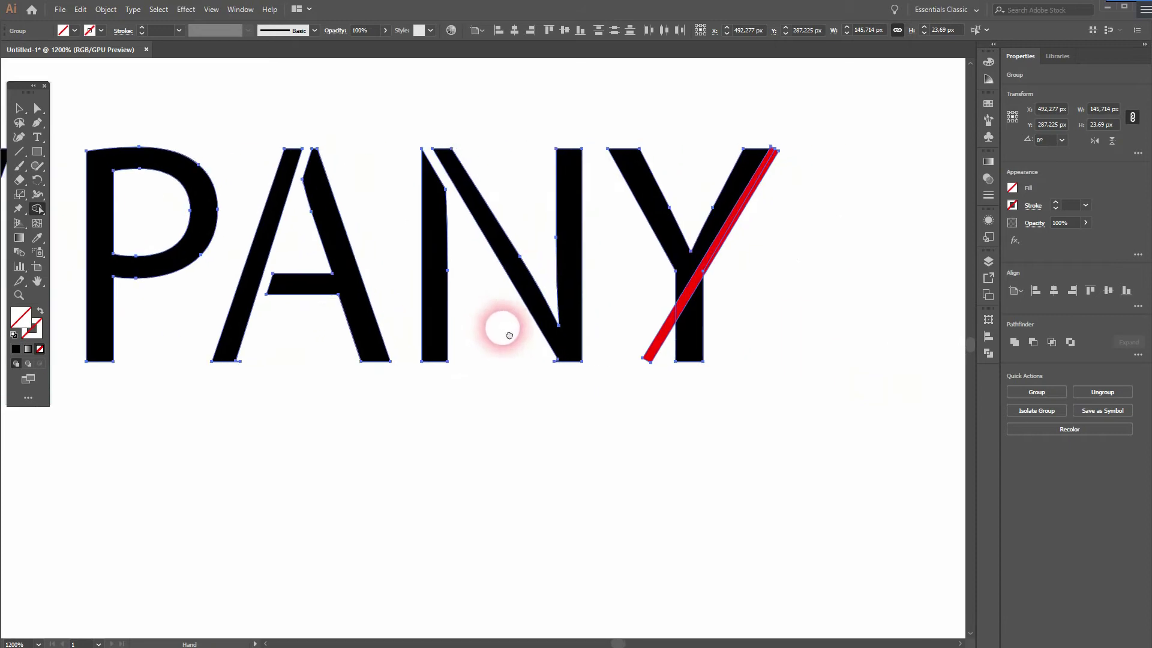
- Remove the red line shapes through the Y with the Shape Builder and deselect the word
alt+click(661, 340)
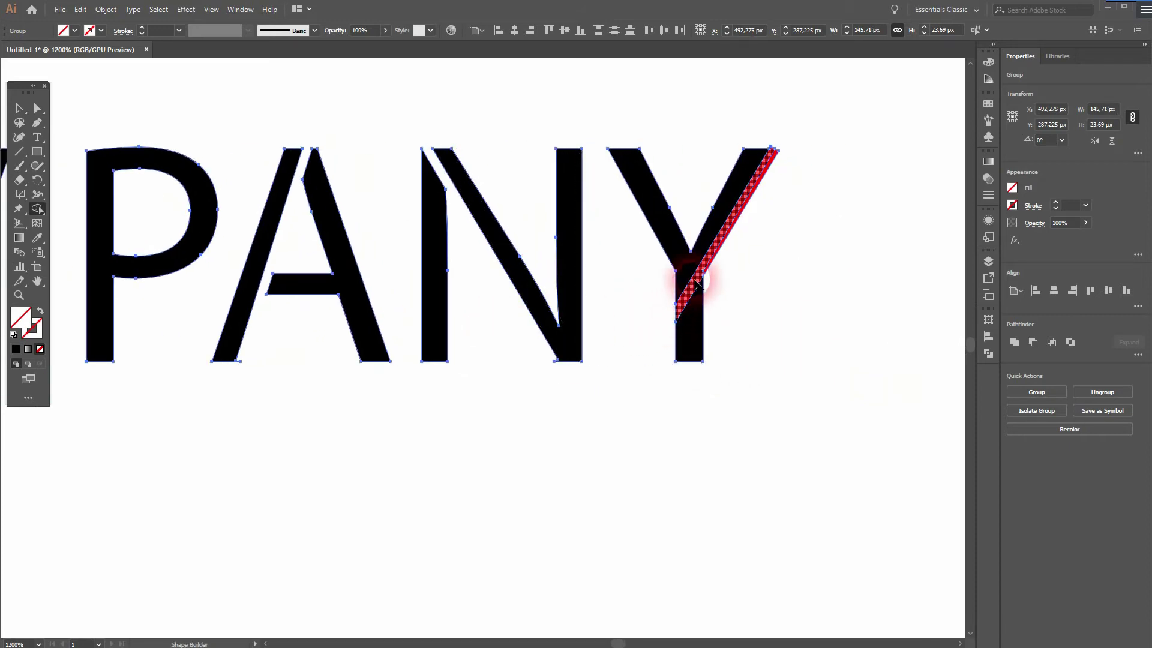
alt+click(726, 252)
scroll(496, 304, down, 3)
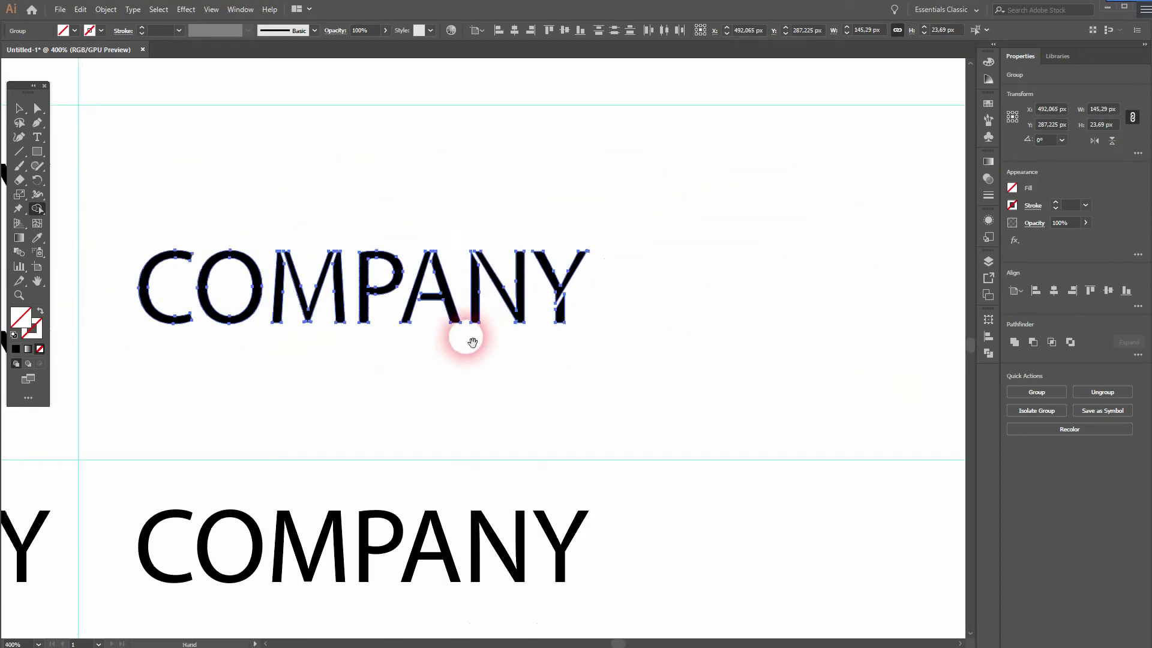
drag(472, 342, 674, 329)
click(404, 334)
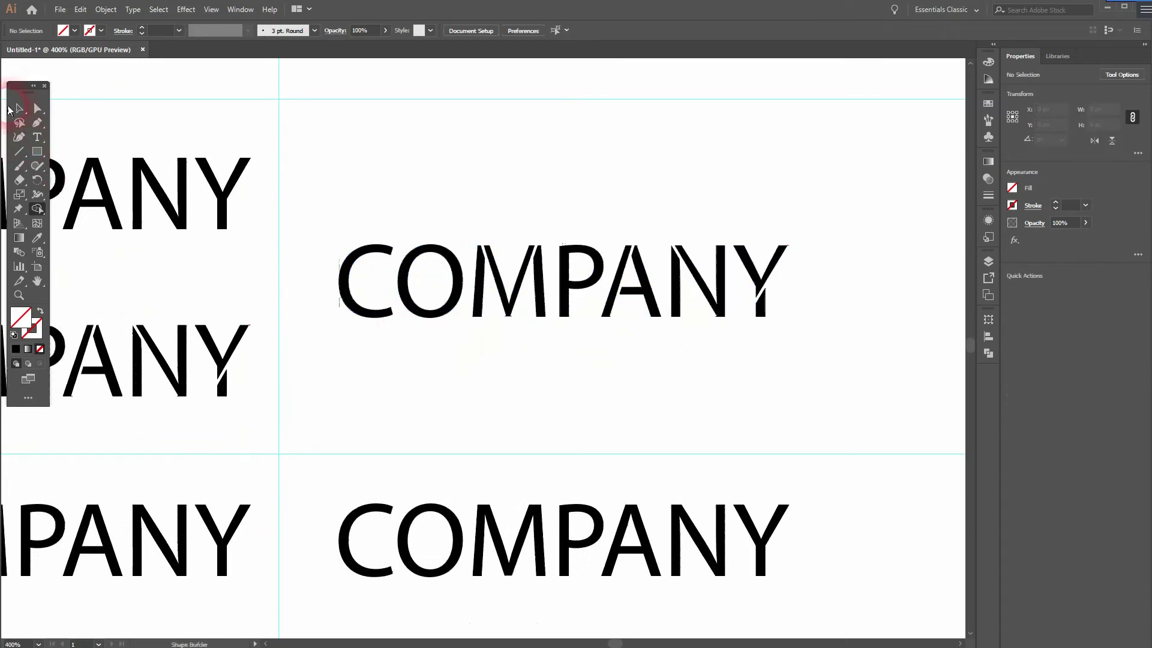
click(19, 110)
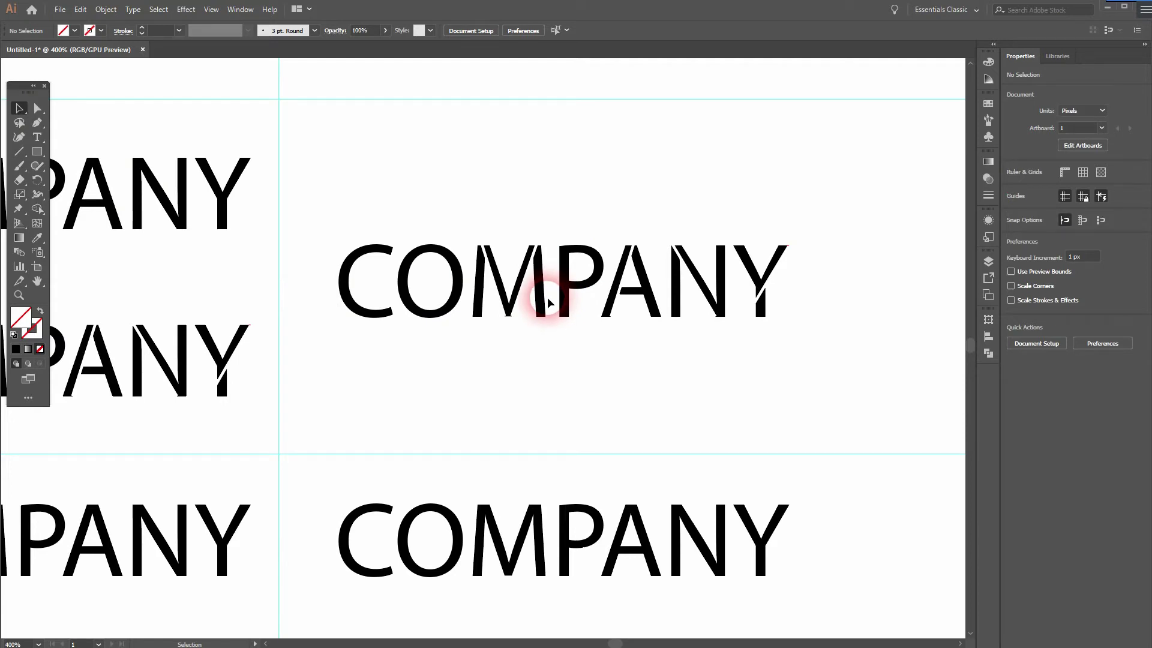
- Examine the cut edges at the bottom point of the M up close
scroll(507, 319, up, 3)
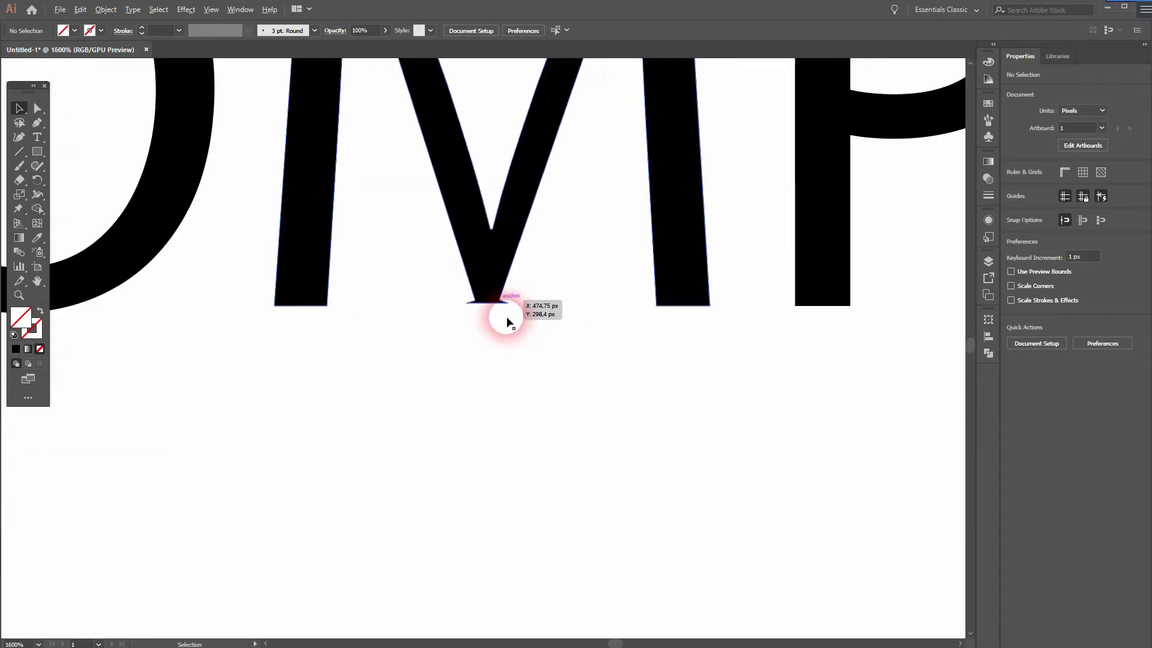
scroll(501, 307, up, 4)
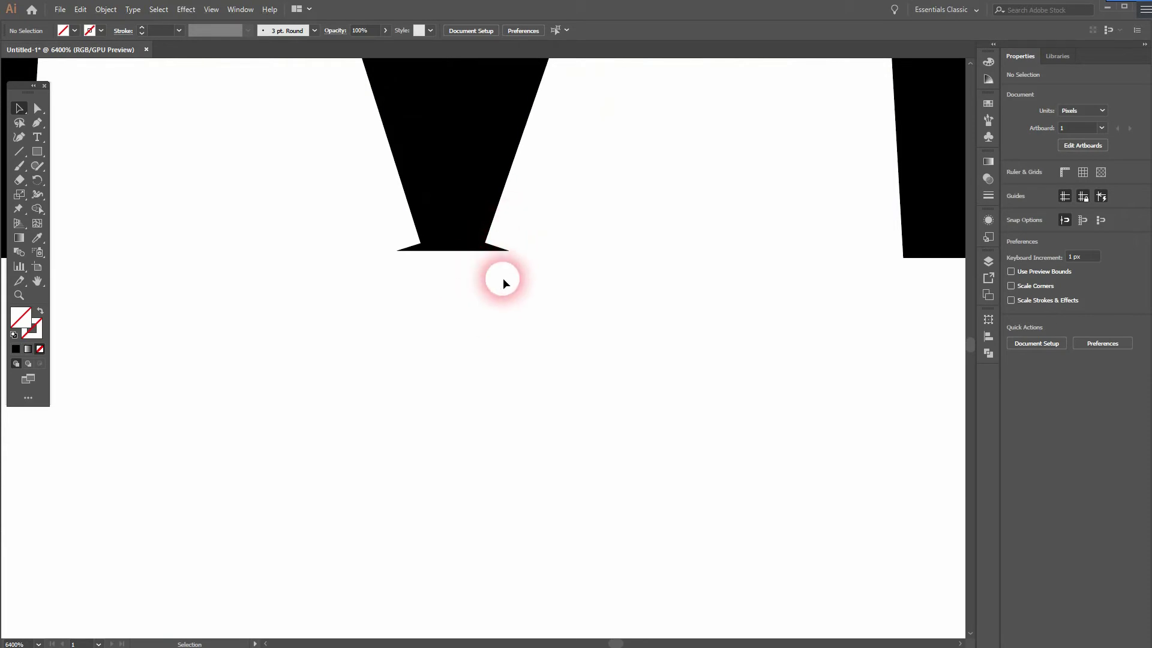
scroll(507, 291, down, 7)
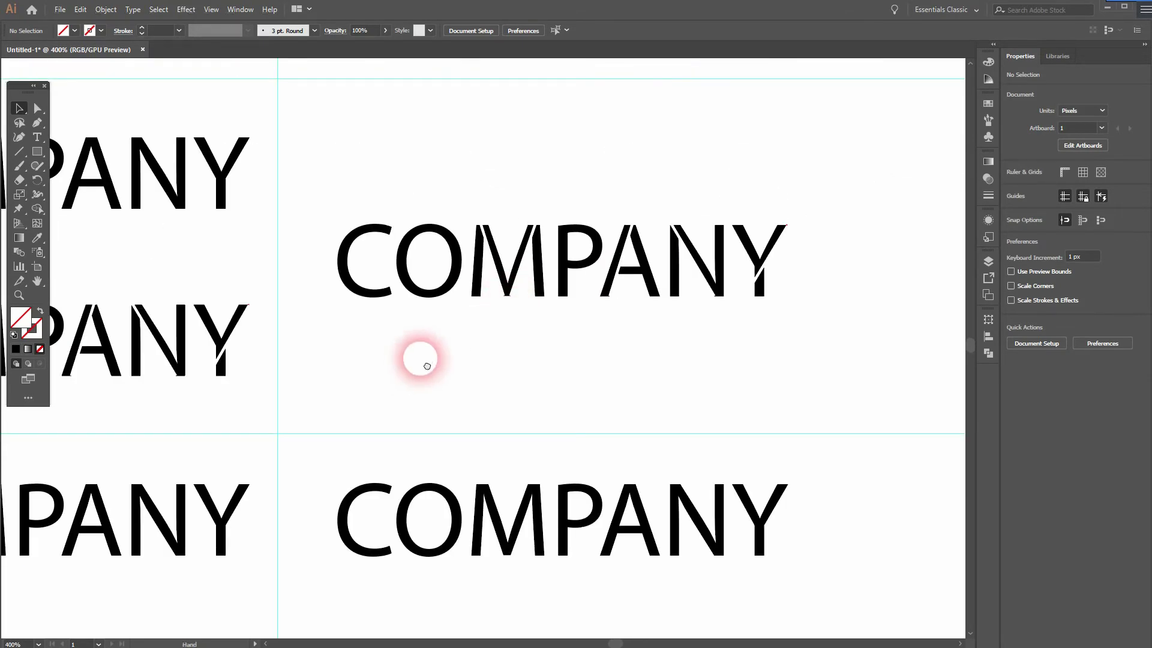
drag(427, 366, 473, 395)
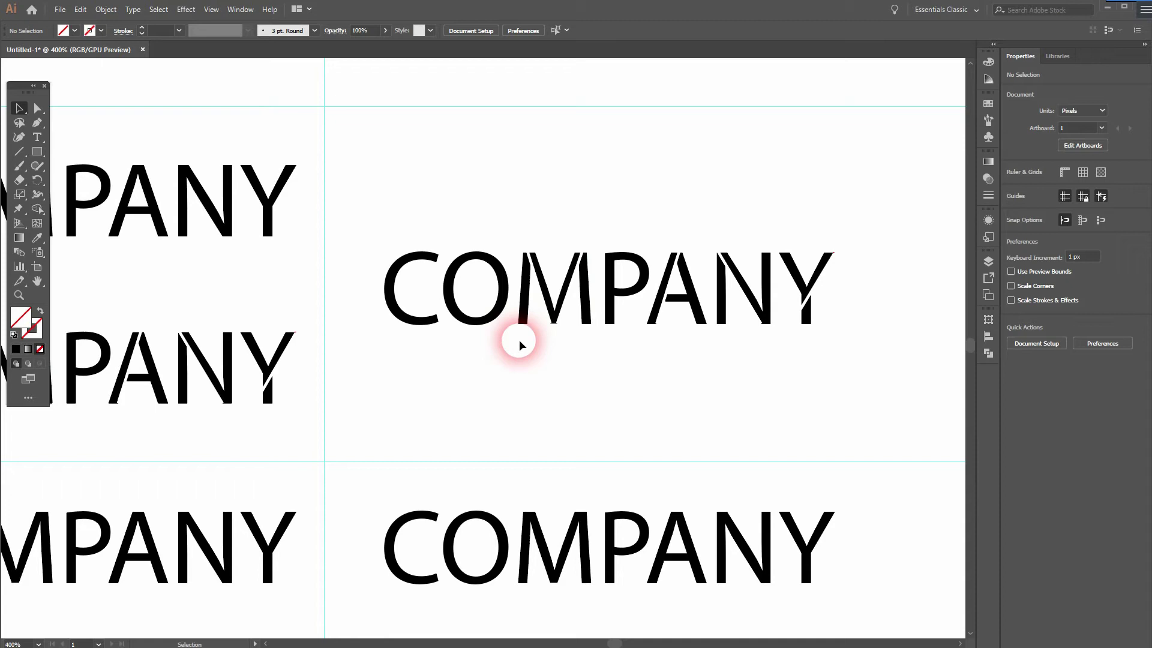
- Move the plain COMPANY text down beside the slanted, cut-off example and convert it to outlines
drag(386, 365, 732, 270)
drag(491, 397, 450, 212)
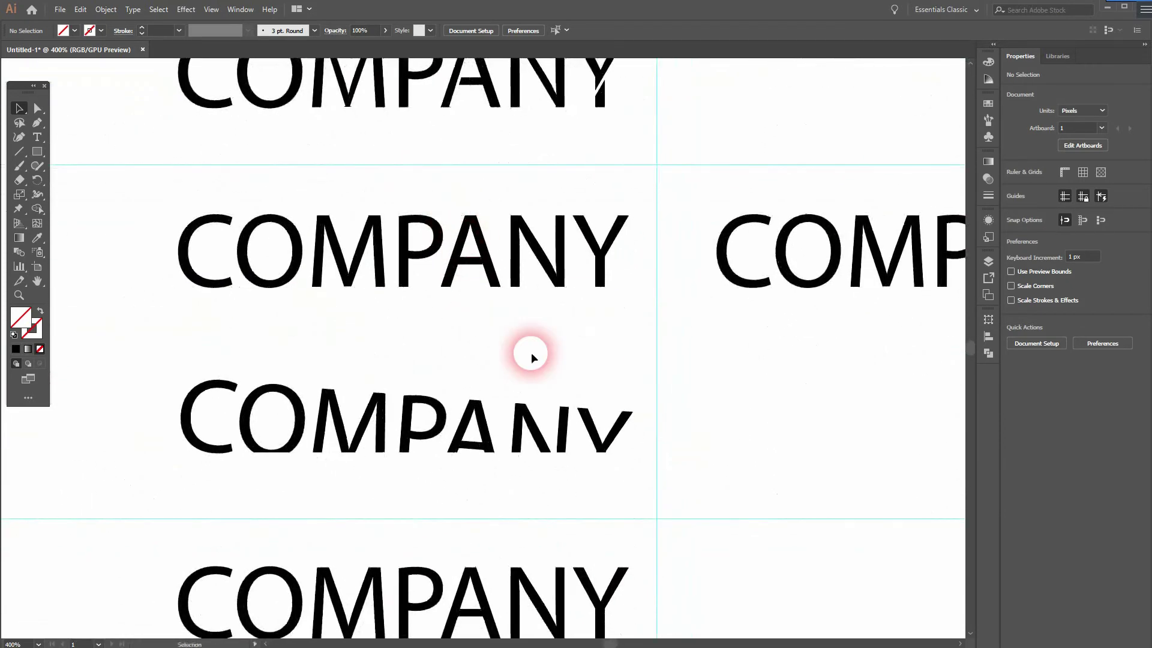
drag(765, 255, 760, 348)
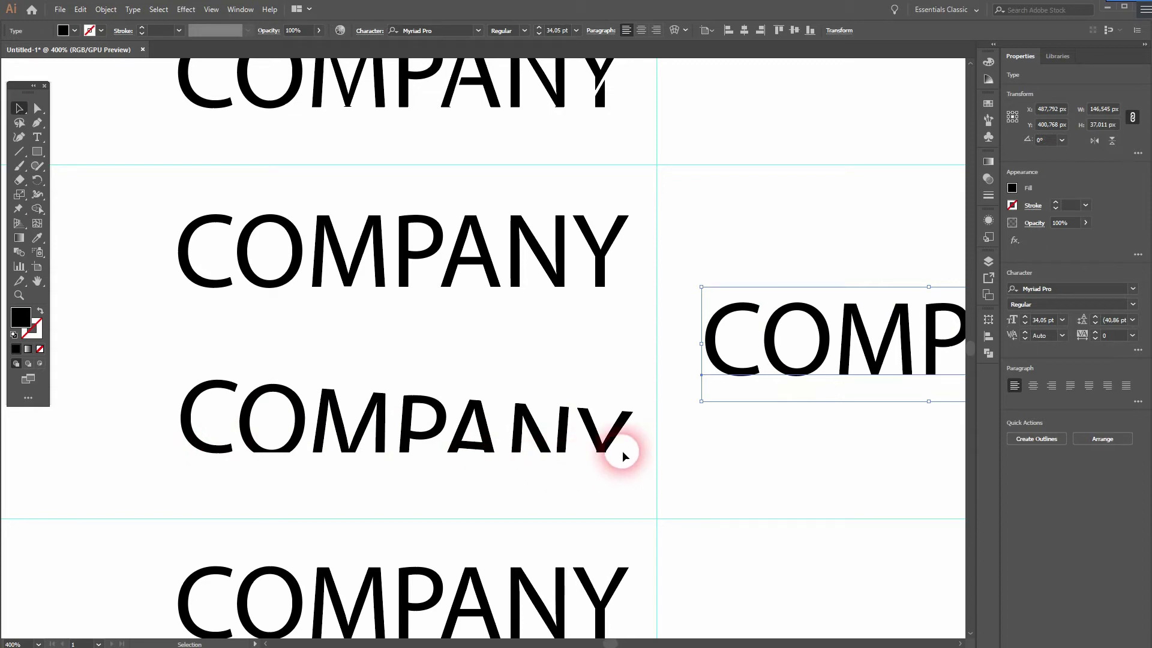
key(space)
drag(737, 434, 484, 428)
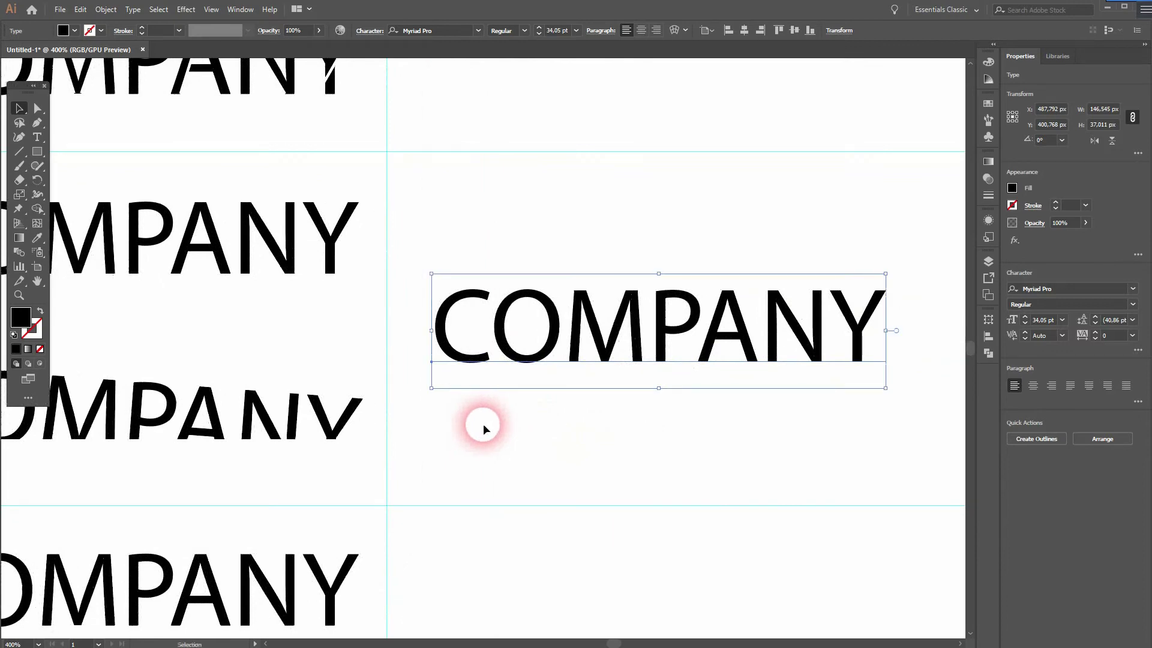
right_click(637, 334)
click(716, 415)
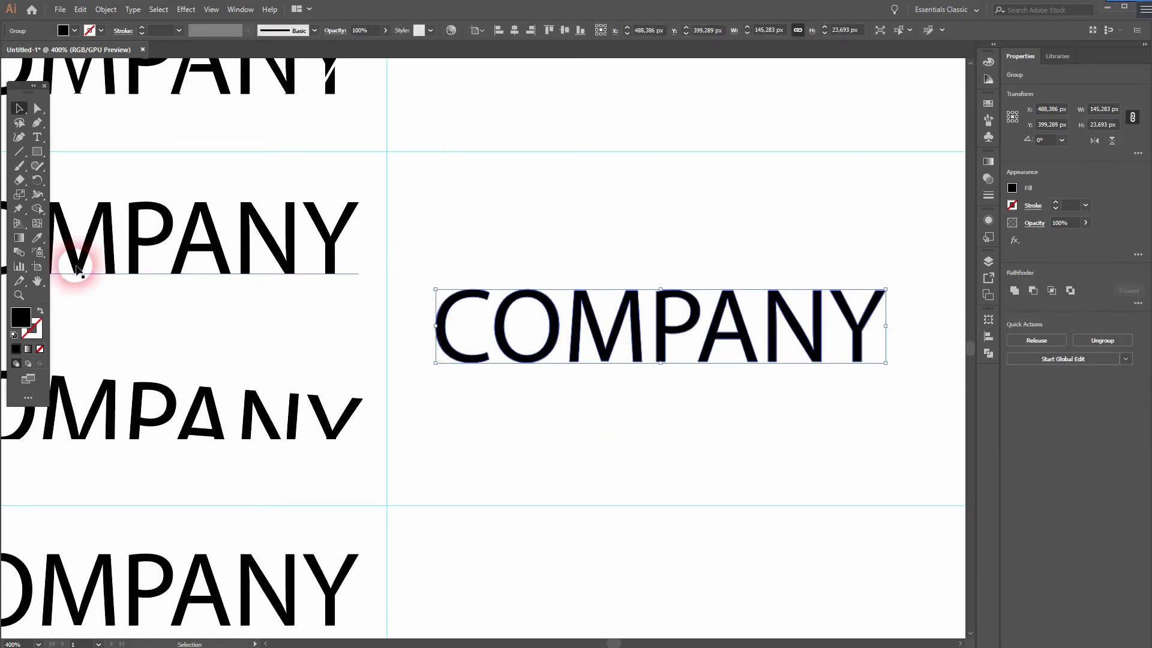
click(20, 151)
click(406, 340)
click(20, 105)
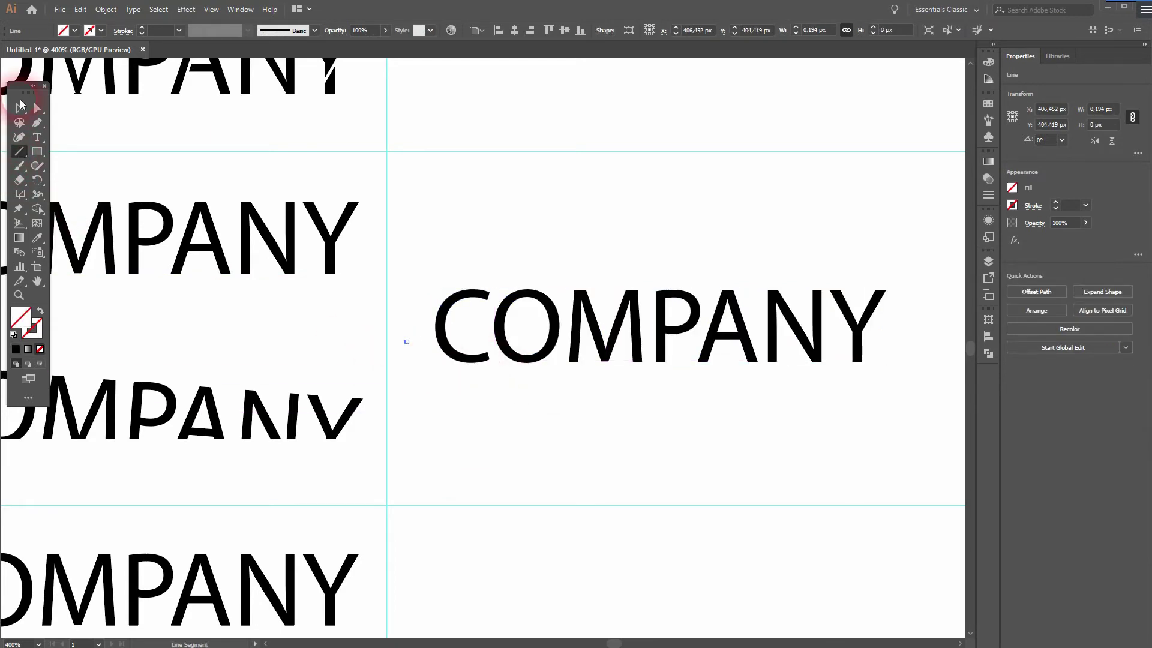
click(426, 324)
- Draw a horizontal line about 147 px long along the baseline of the outlined word
click(19, 151)
mouse_move(462, 326)
mouse_down()
mouse_move(462, 426)
mouse_move(444, 363)
mouse_move(904, 357)
mouse_up()
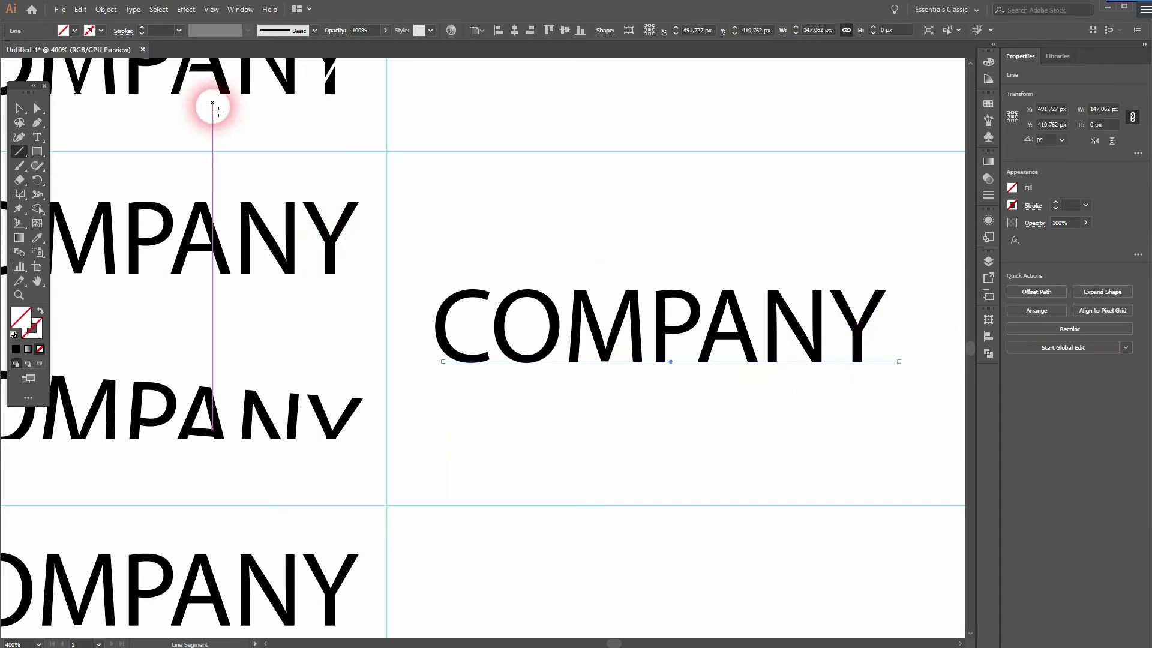
click(215, 10)
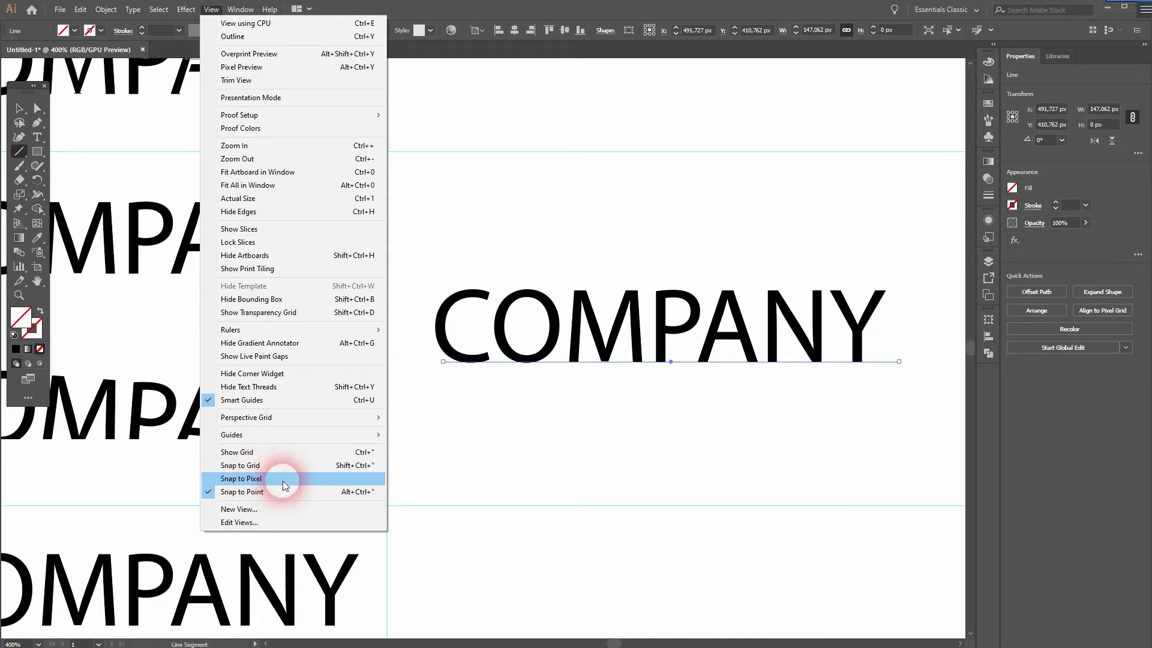
click(21, 111)
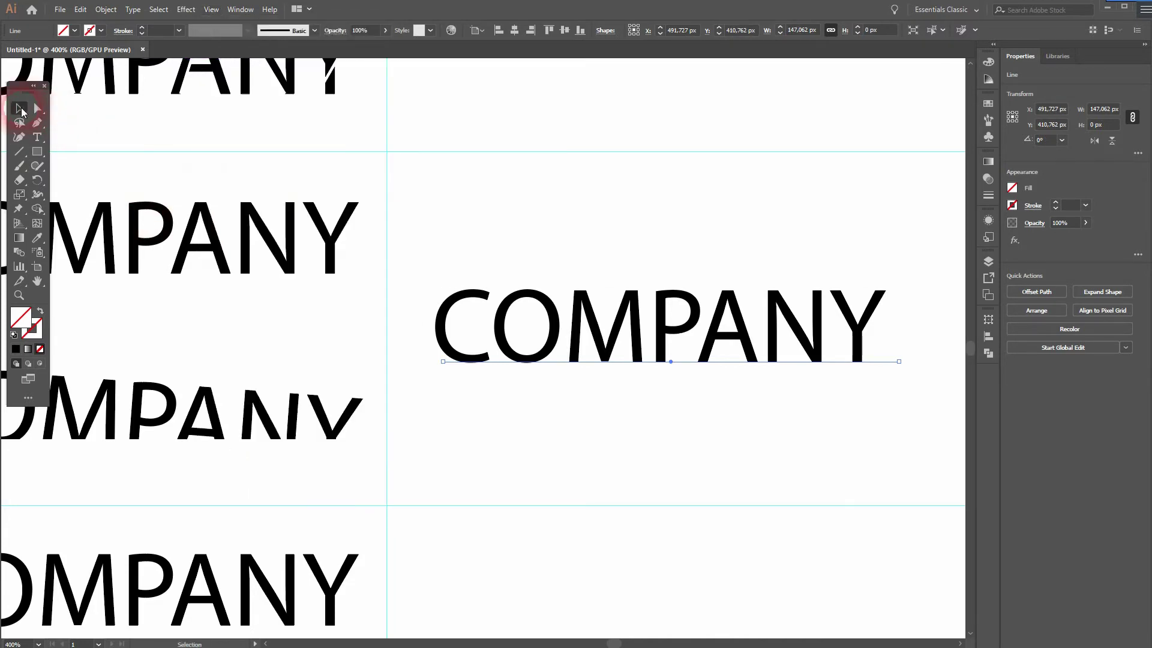
- Rotate the outlined word slightly clockwise around a pivot at the base of the C, so its end dips below the line
click(681, 347)
click(656, 314)
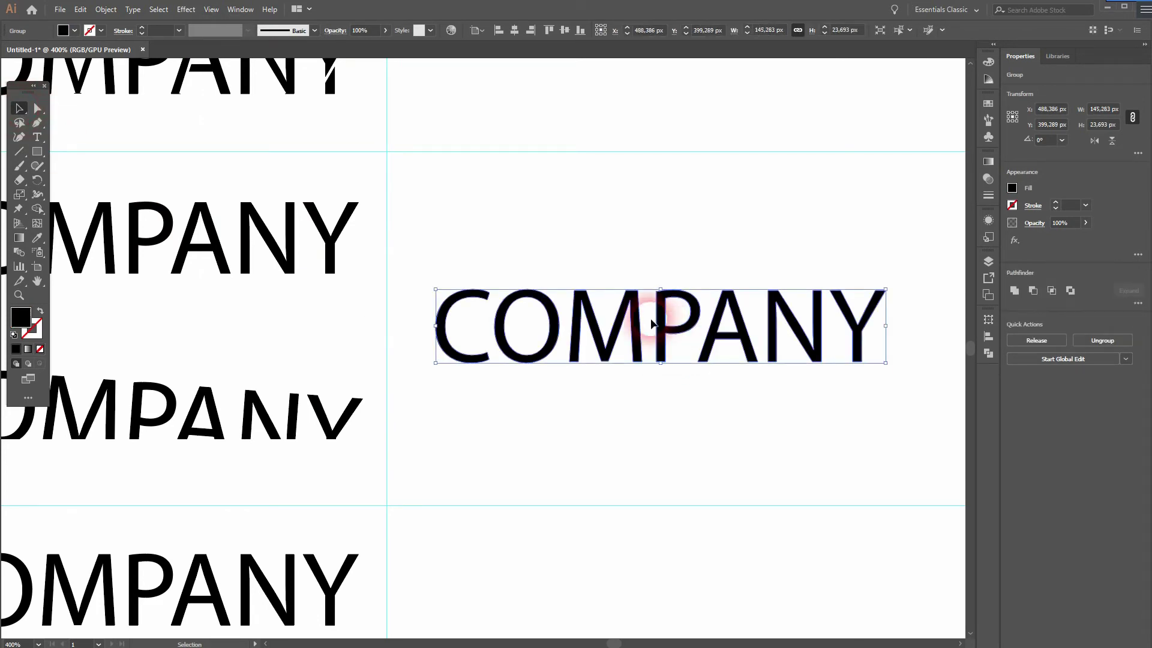
click(635, 308)
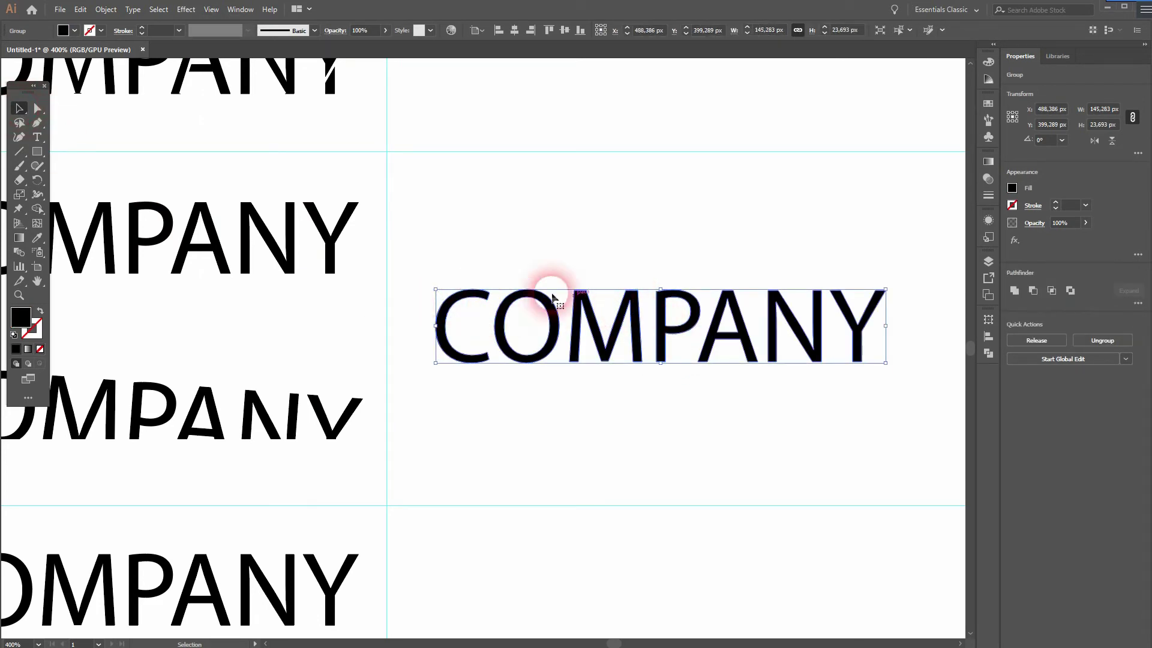
click(38, 180)
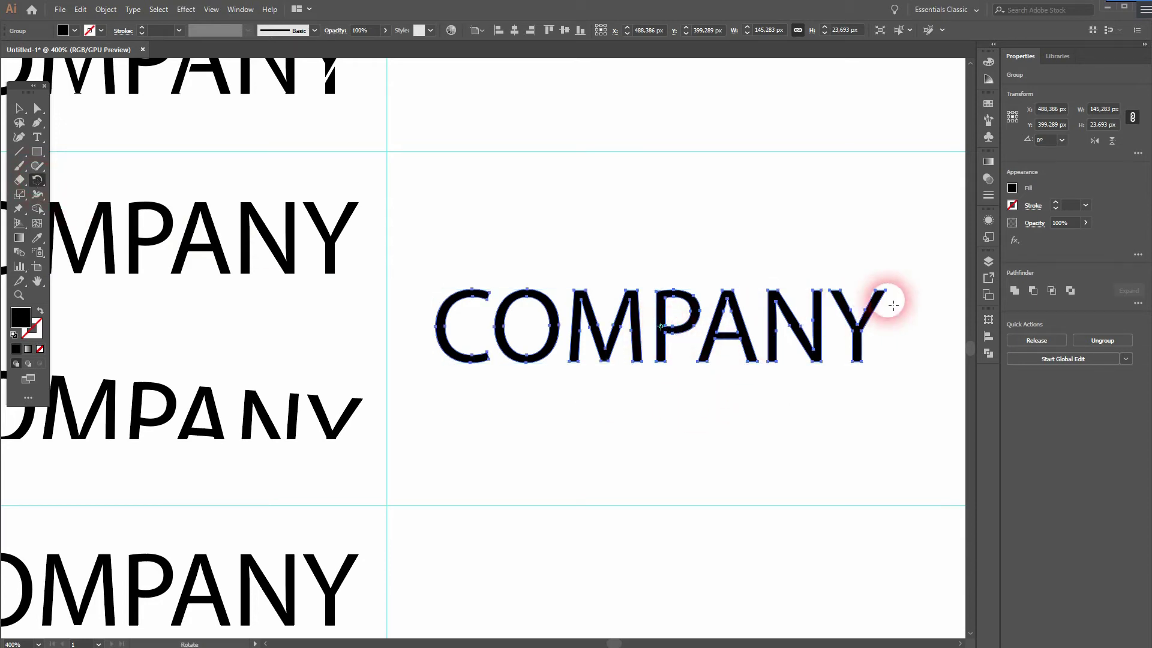
drag(893, 292, 804, 240)
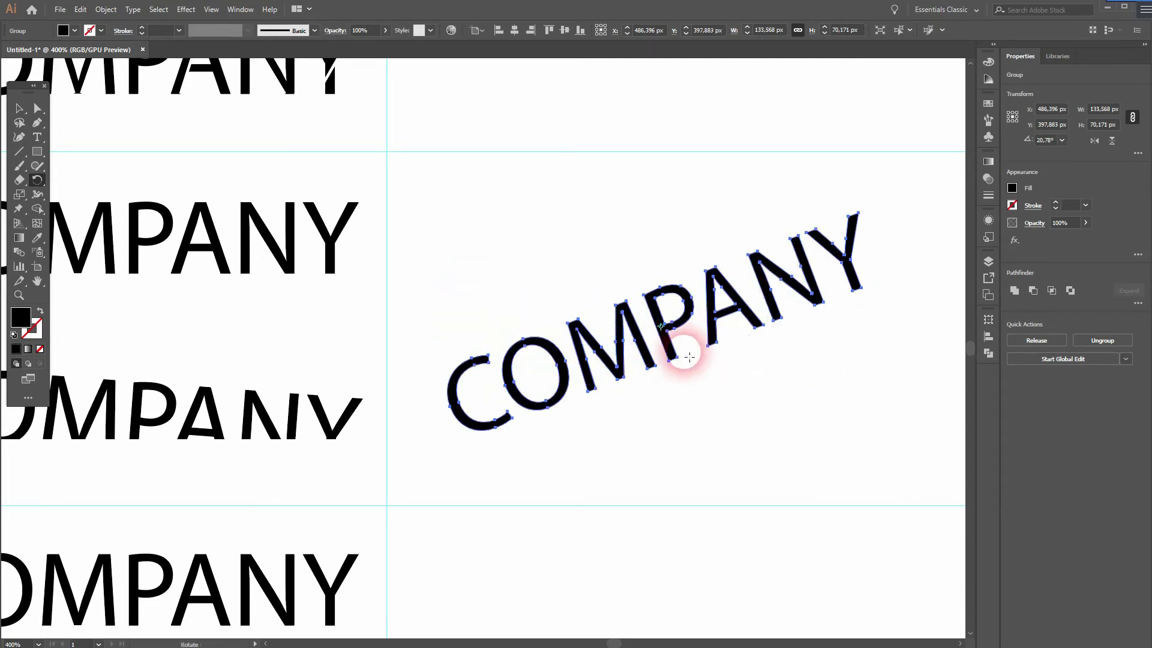
drag(690, 356, 680, 350)
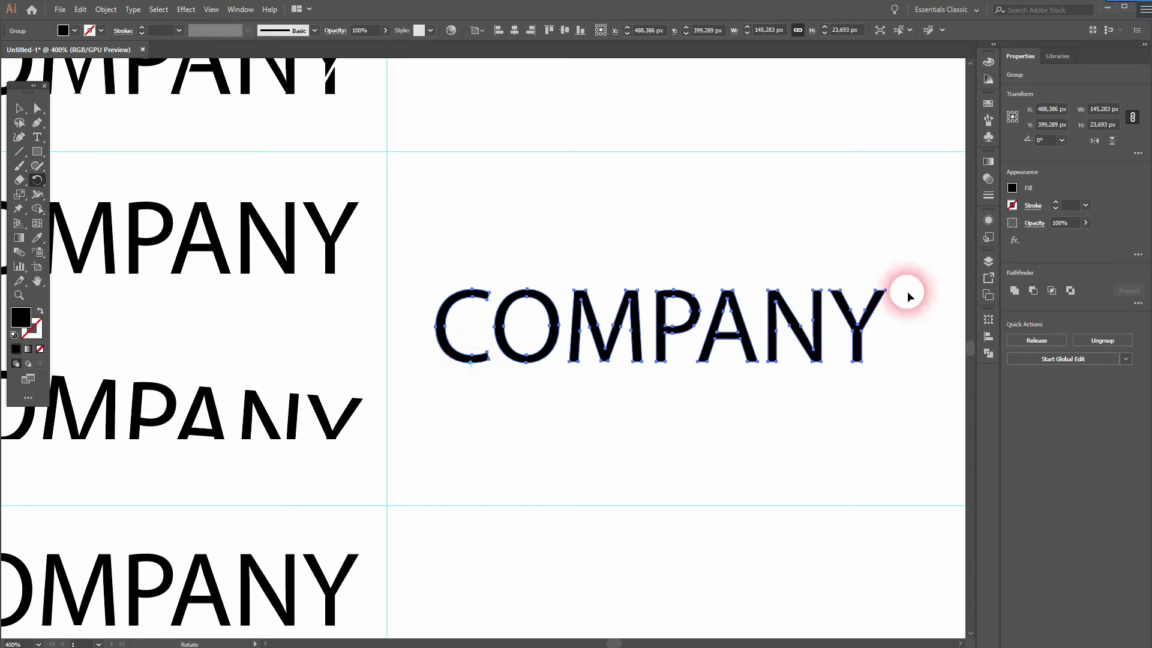
drag(889, 292, 908, 324)
- Select the rotated word with its horizontal line and remove the letter parts below the line using the Shape Builder
click(17, 109)
drag(428, 419, 920, 205)
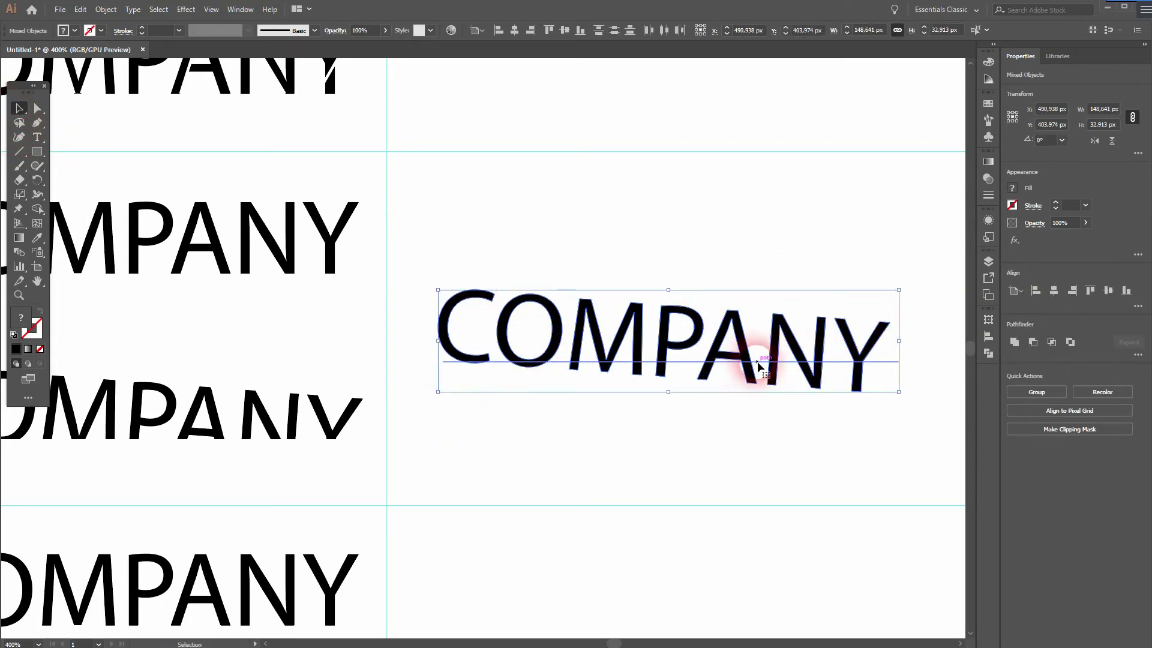
click(37, 208)
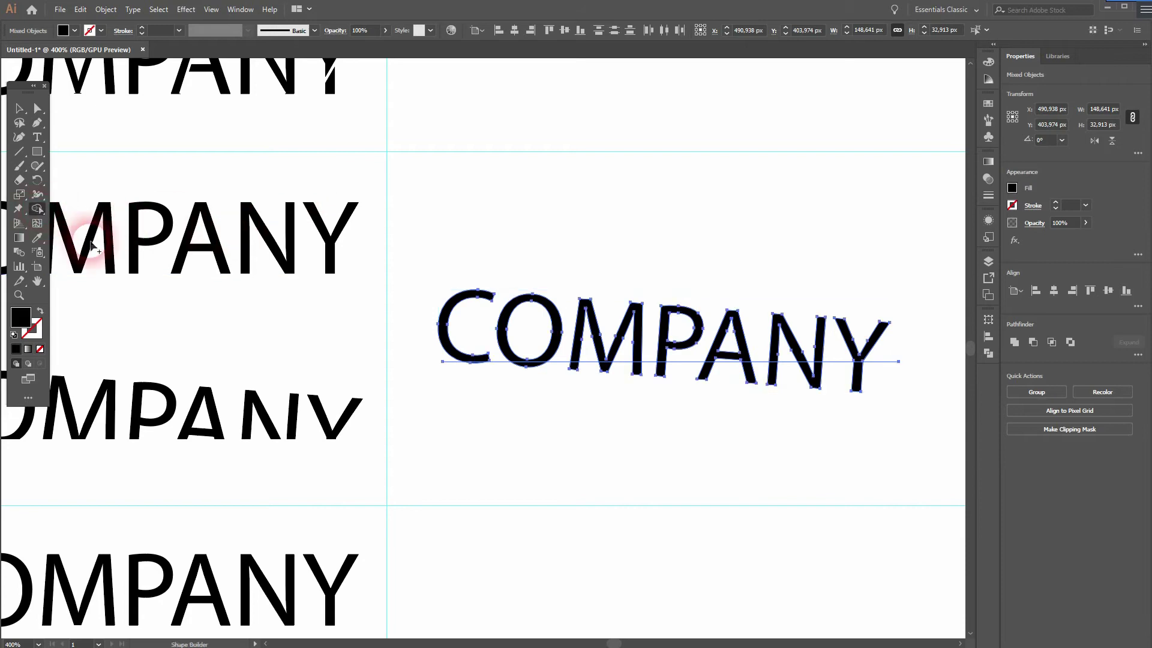
scroll(555, 364, up, 3)
mouse_move(495, 367)
mouse_down()
mouse_move(898, 380)
mouse_move(942, 394)
mouse_up()
mouse_move(943, 394)
mouse_down()
mouse_move(458, 419)
mouse_move(892, 432)
mouse_move(636, 442)
mouse_move(787, 424)
mouse_move(5, 163)
mouse_up()
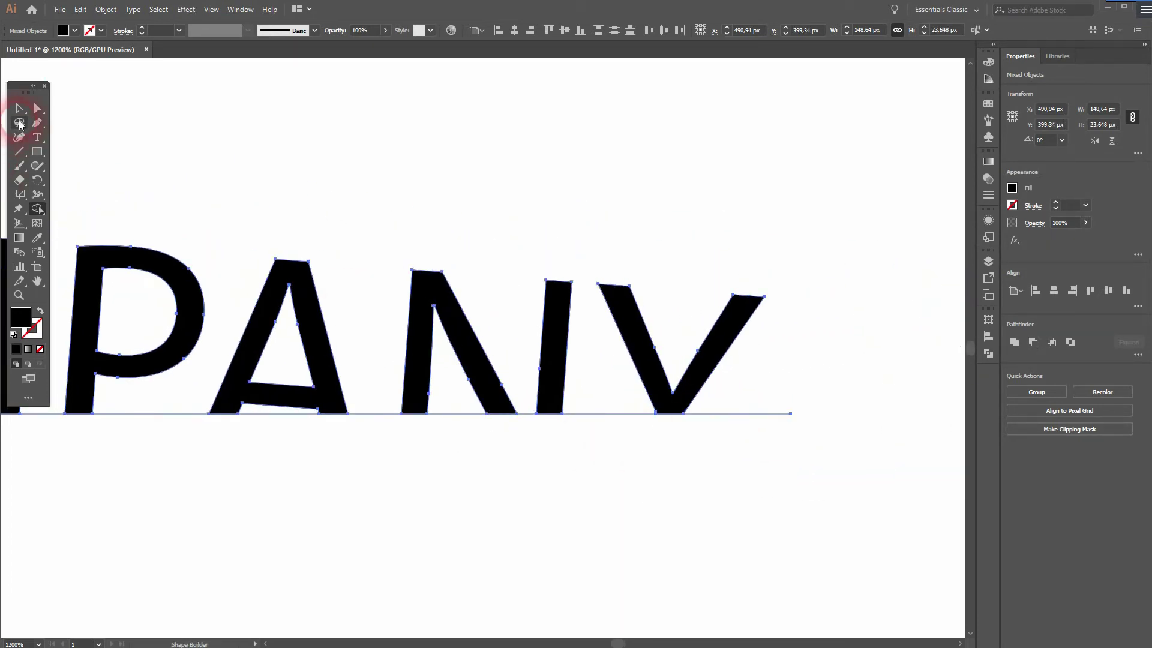
- Deselect the trimmed word and delete the horizontal cutting line beneath it
click(18, 112)
click(849, 363)
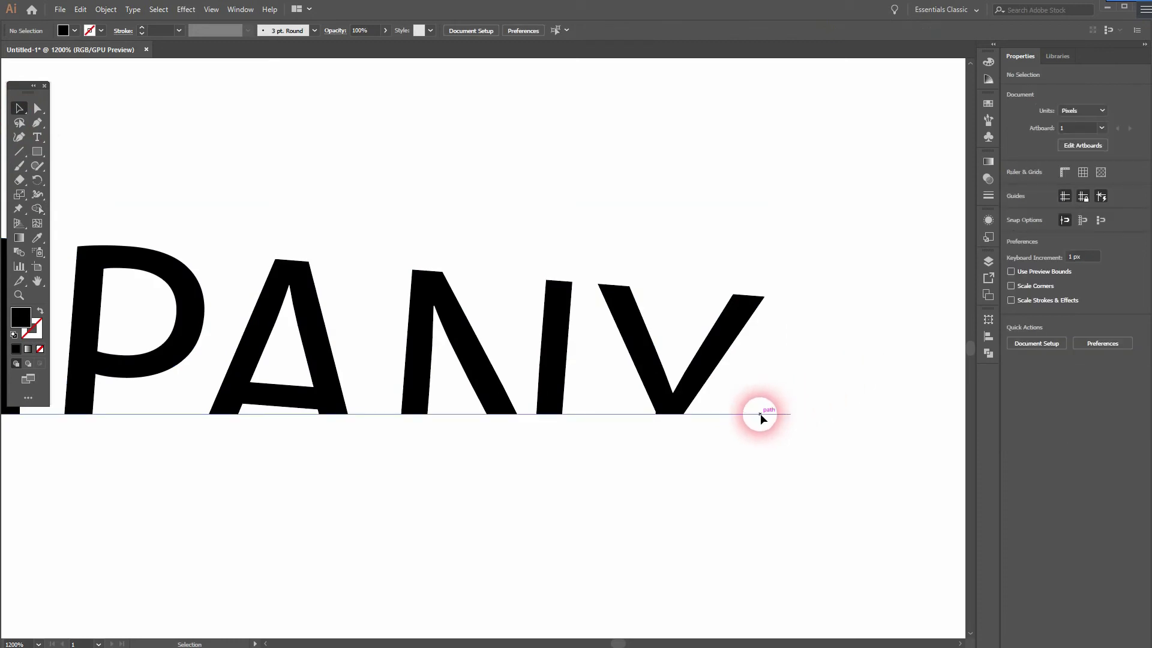
click(760, 414)
key(Delete)
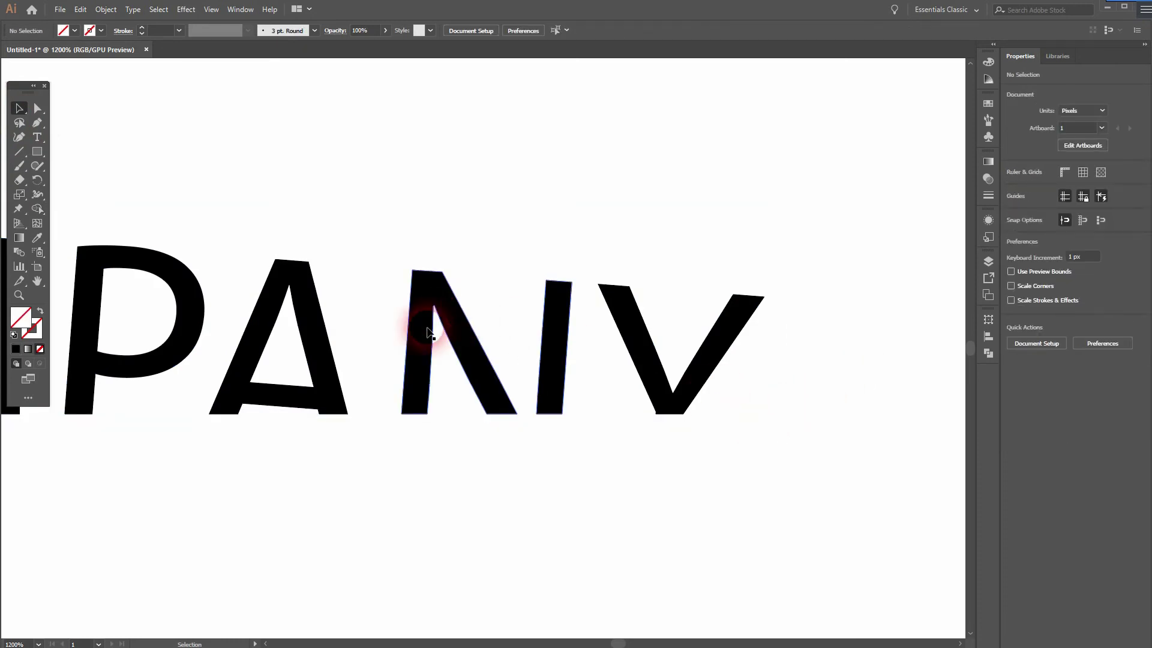
- Duplicate the plain COMPANY text above the upward-sloping cut example into the empty cell beside it
scroll(428, 331, down, 4)
drag(424, 327, 754, 360)
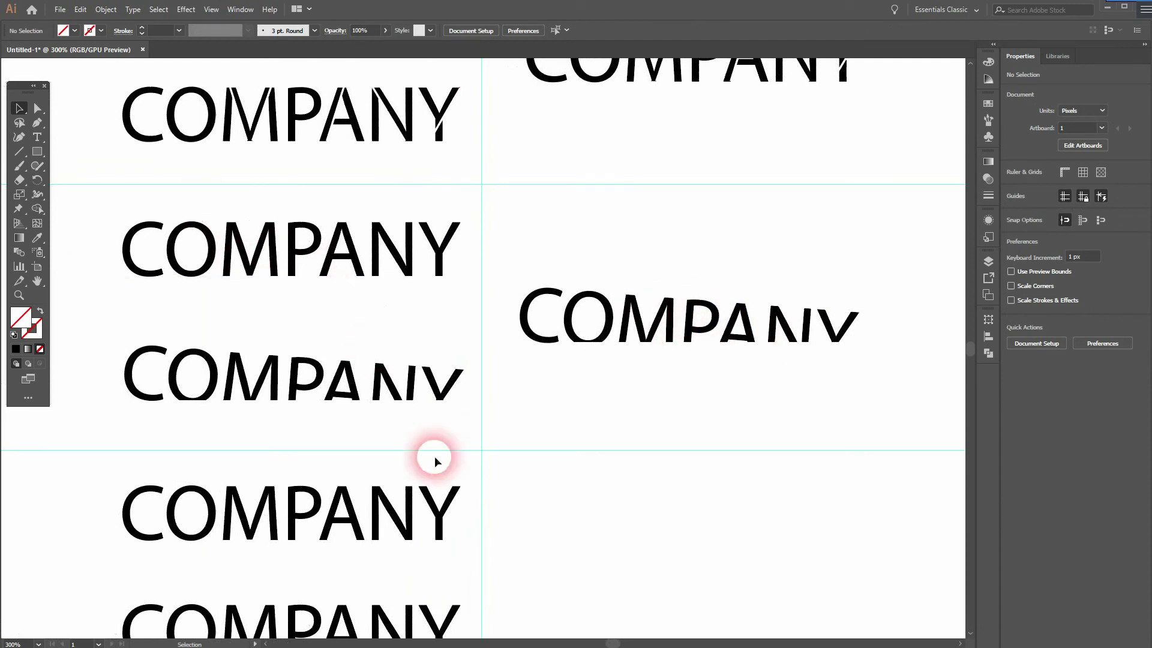
drag(380, 471, 474, 345)
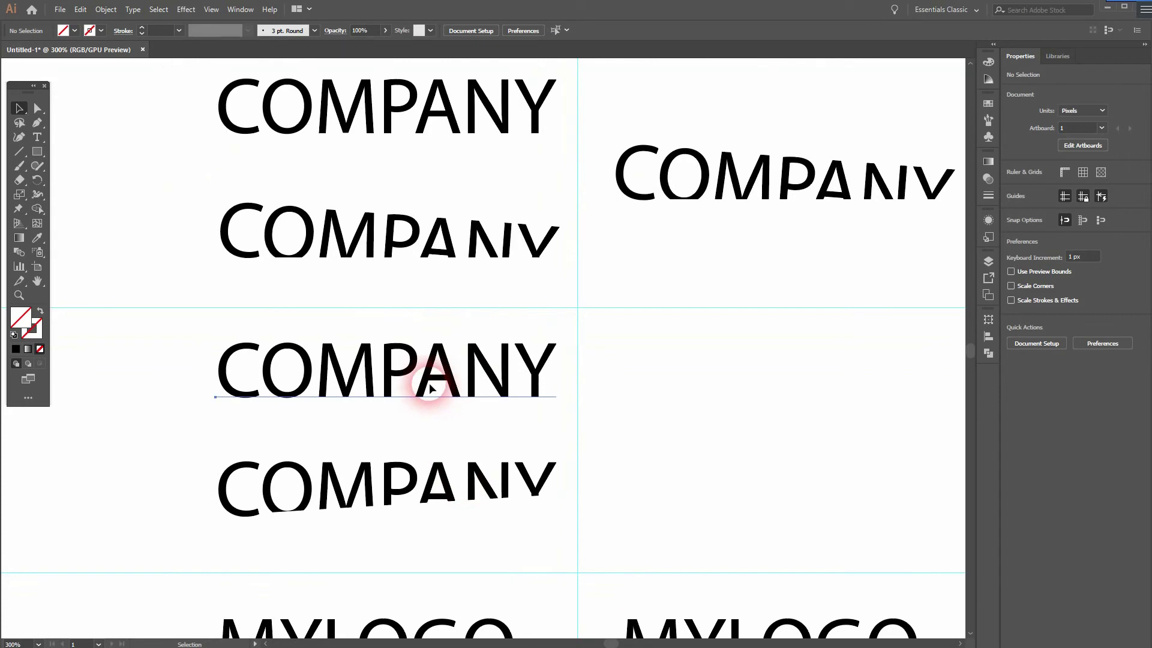
click(403, 372)
drag(404, 372, 674, 432)
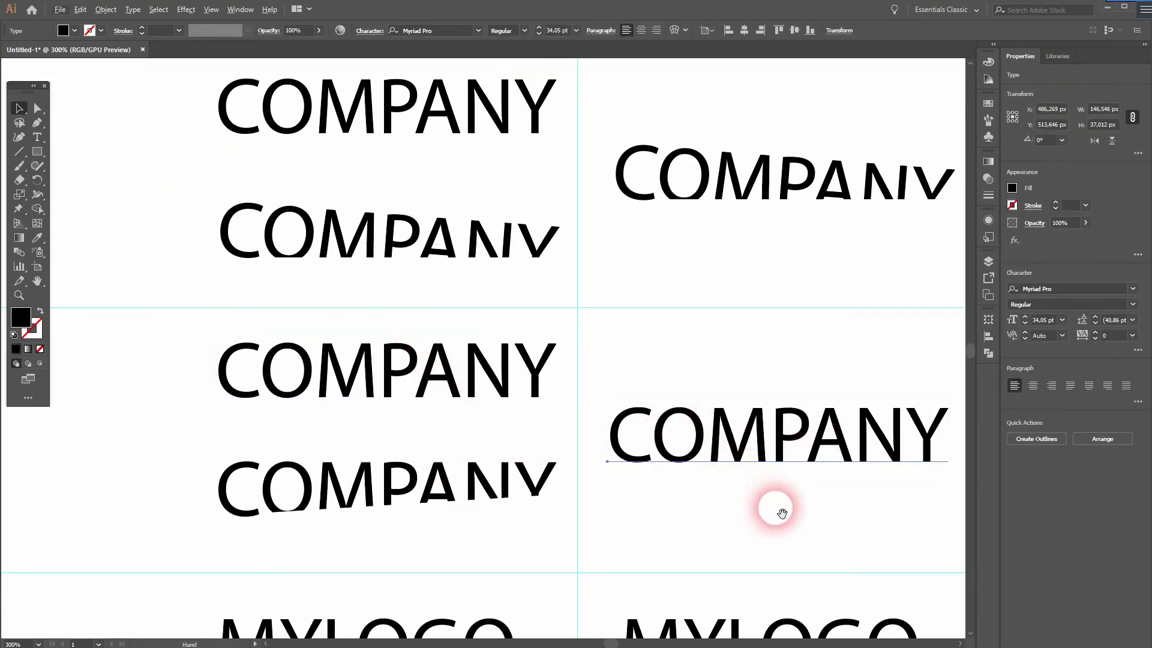
- Adjust the copied COMPANY text's position within its cell and convert it to outlines
drag(777, 503, 647, 484)
drag(654, 416, 672, 414)
right_click(674, 414)
click(745, 494)
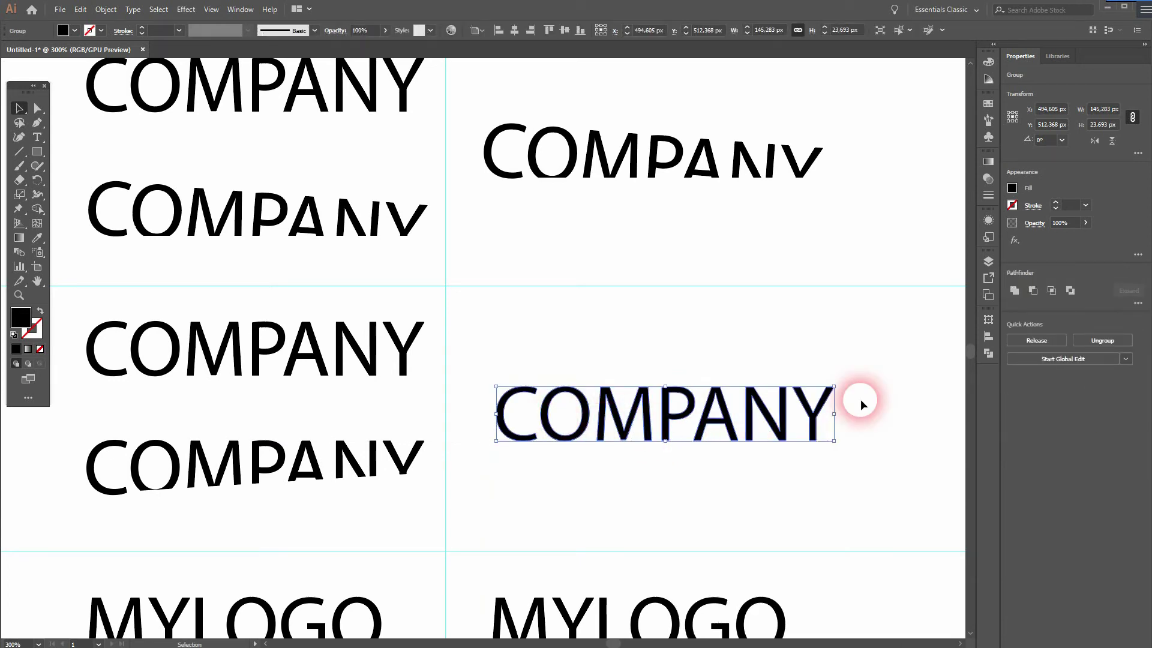
- Draw an upward-sloping line across the lower part of the outlined COMPANY and select both for the Shape Builder
click(23, 155)
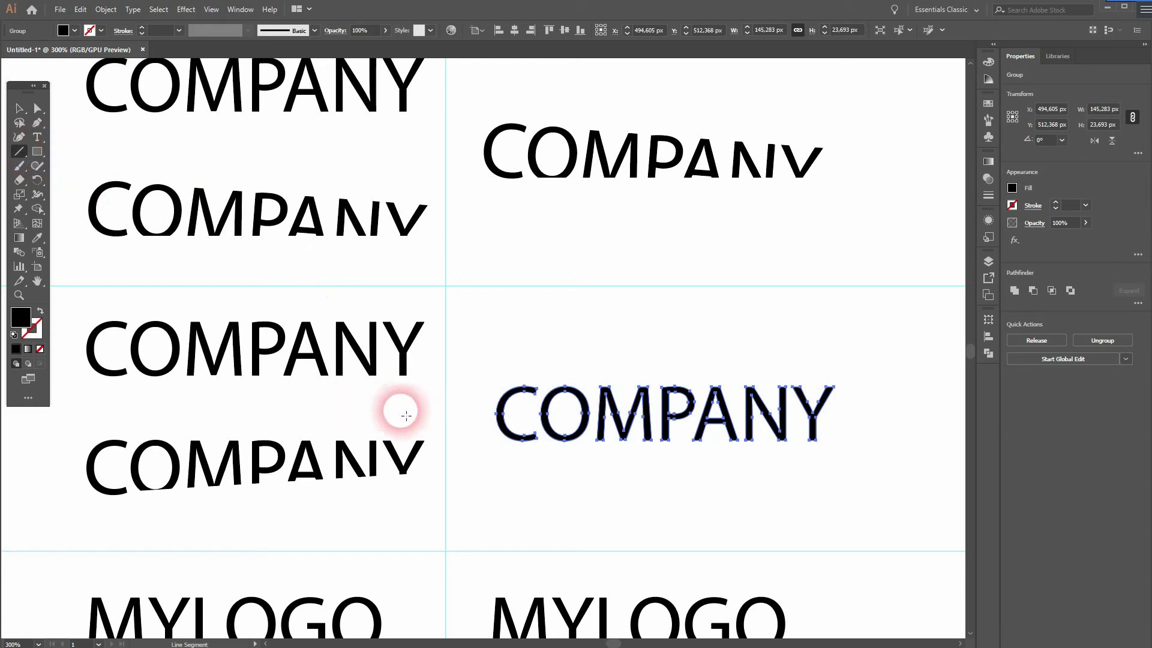
drag(496, 446, 876, 411)
click(20, 108)
drag(483, 485, 766, 381)
click(37, 209)
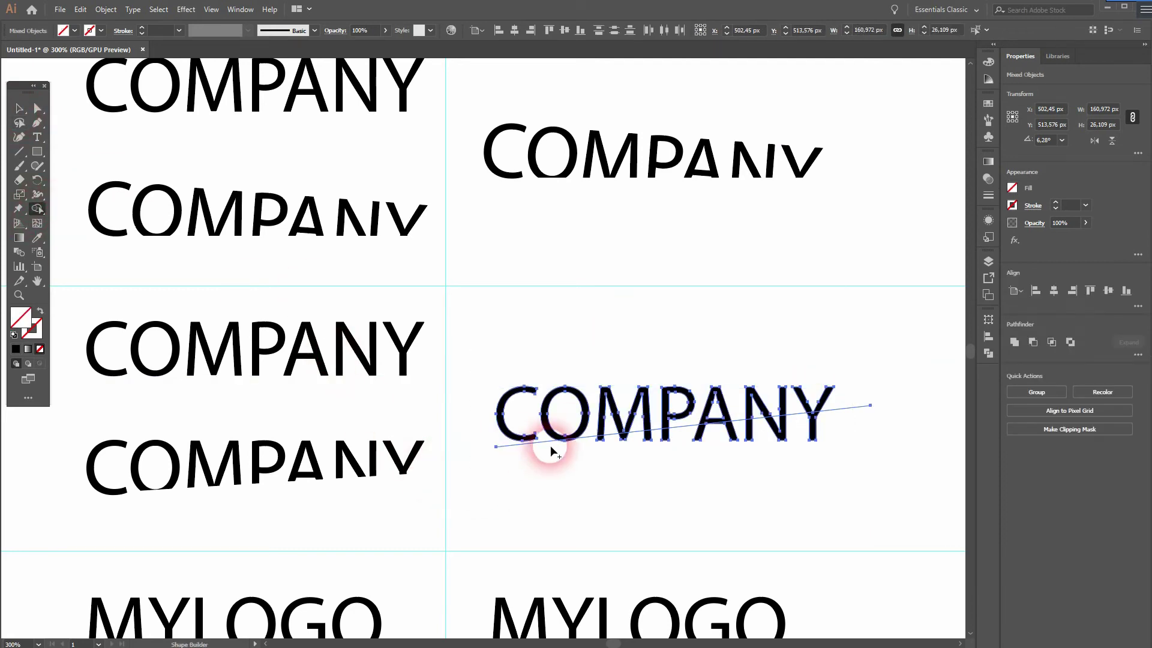
scroll(642, 447, up, 2)
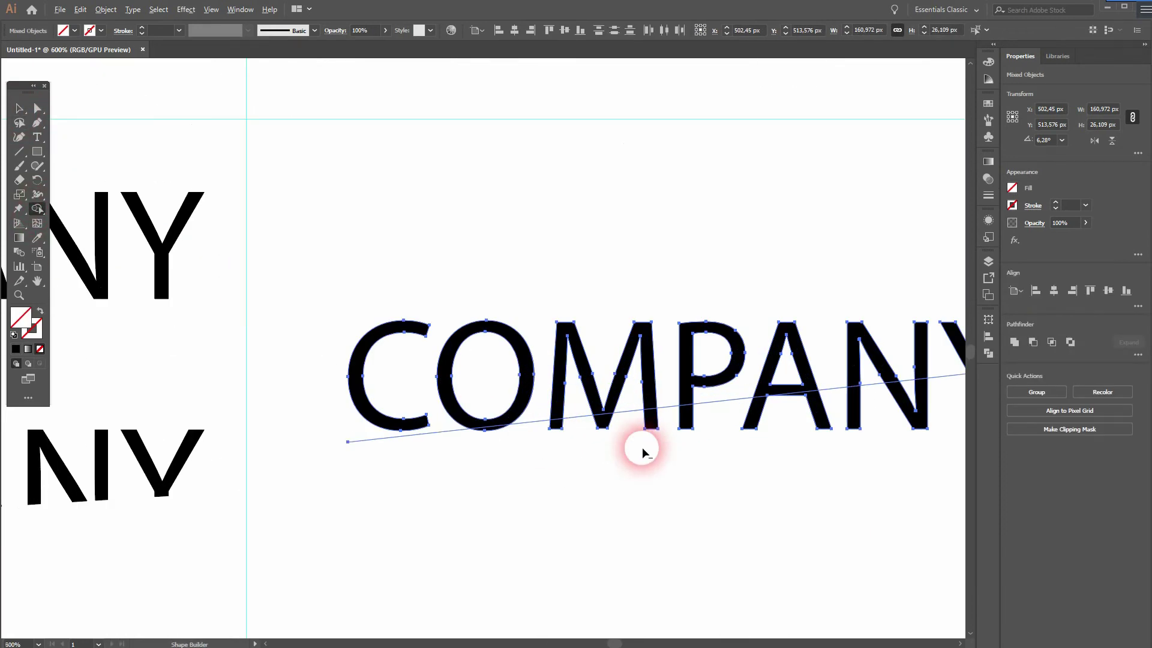
click(489, 431)
key(v)
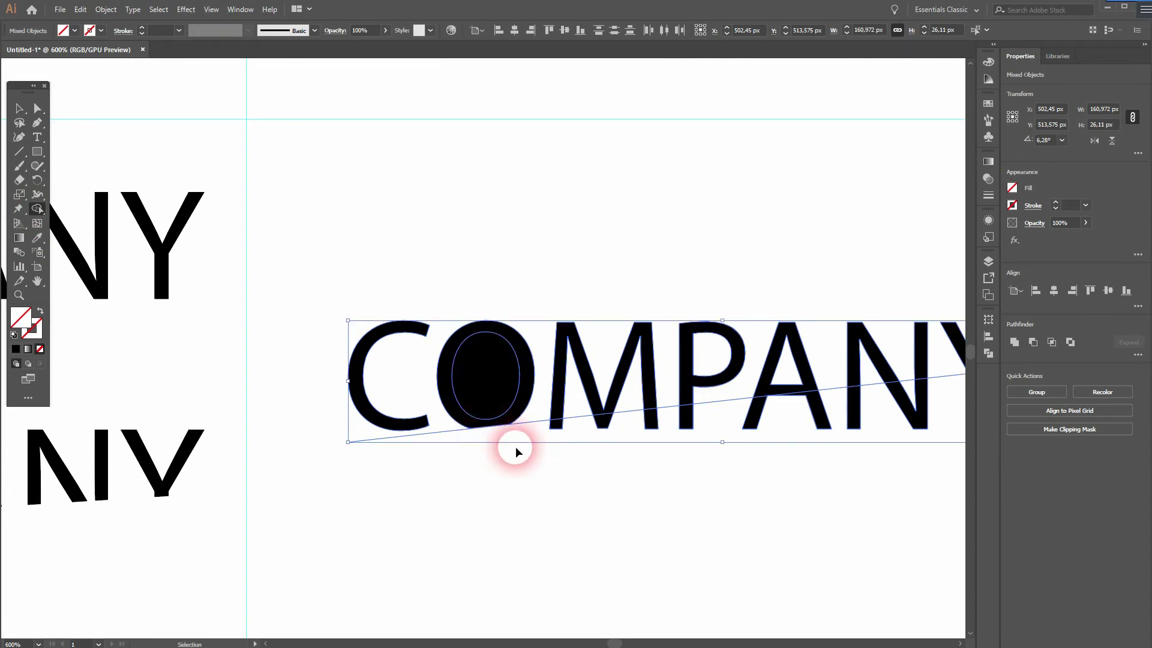
key(ctrl+z)
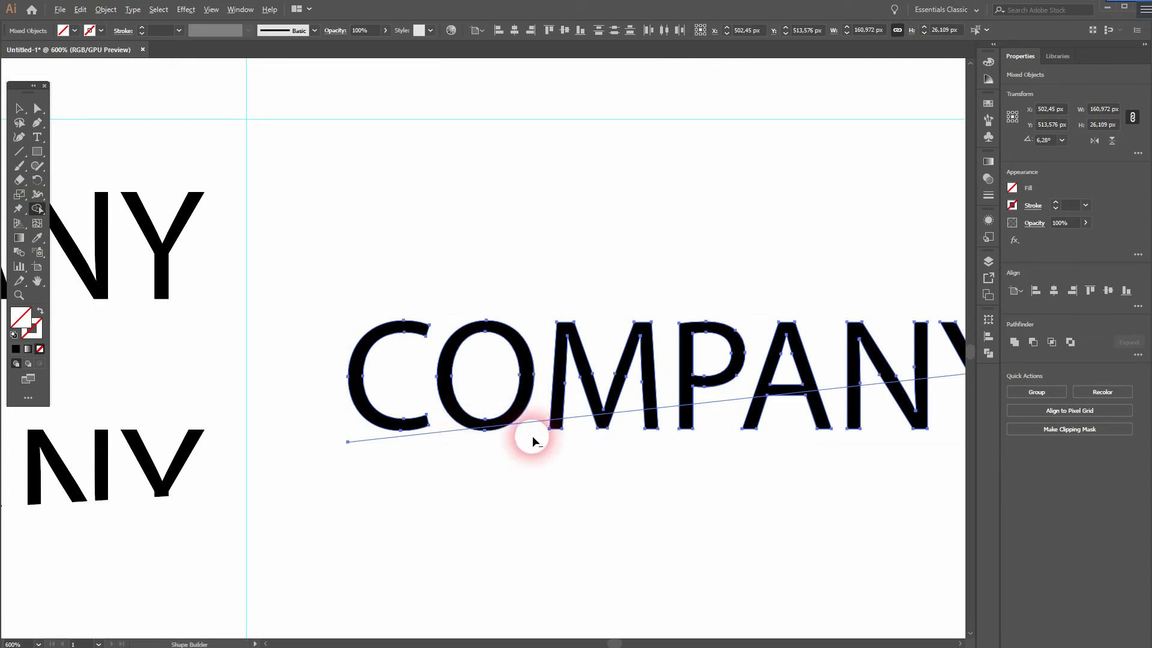
- Remove the letter parts of COMPANY that lie below the sloping line using the Shape Builder
scroll(501, 438, up, 4)
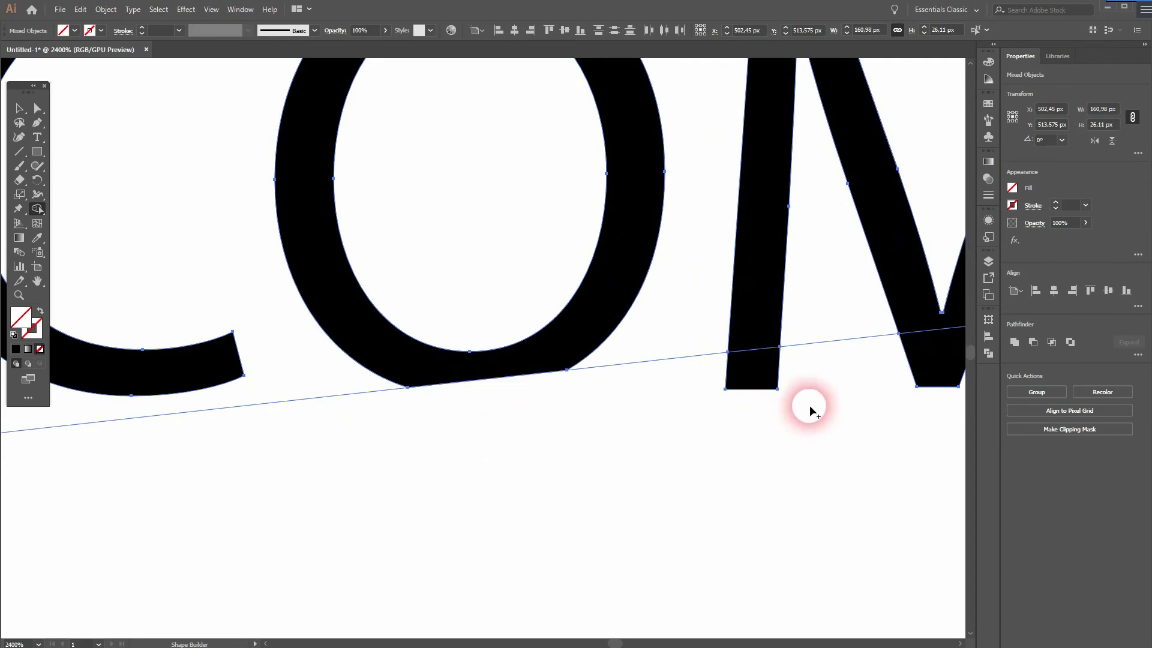
alt+click(752, 372)
alt+click(924, 367)
mouse_move(847, 414)
mouse_down()
mouse_move(854, 437)
mouse_move(380, 468)
mouse_up()
drag(788, 451, 322, 419)
mouse_move(372, 384)
mouse_down()
mouse_move(656, 385)
mouse_move(874, 360)
mouse_move(904, 373)
mouse_move(226, 442)
mouse_up()
mouse_move(308, 417)
mouse_down()
mouse_move(571, 411)
mouse_move(818, 372)
mouse_up()
scroll(648, 383, down, 2)
scroll(648, 383, down, 2)
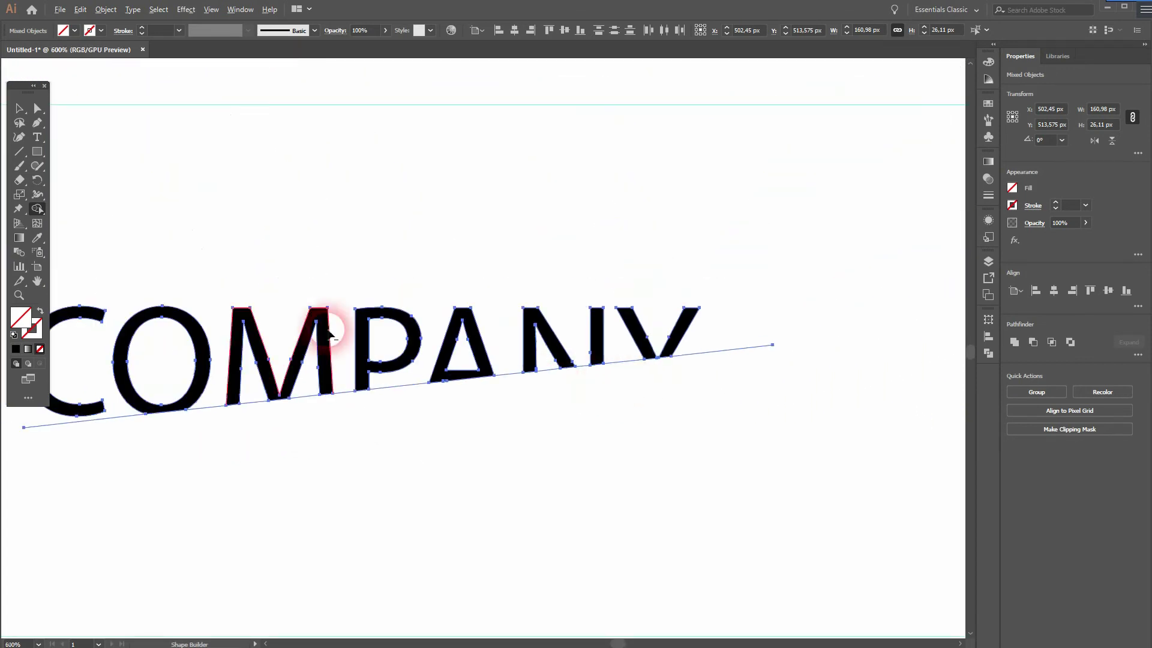
- Select and delete the sloping cutting line beneath the trimmed COMPANY
click(18, 108)
mouse_move(814, 318)
mouse_down()
mouse_move(764, 312)
mouse_move(754, 379)
mouse_up()
key(Delete)
- Move the MYLOGO text in the next cell lower, convert it to outlines and deselect it
scroll(508, 444, down, 2)
drag(483, 432, 748, 365)
drag(527, 514, 566, 380)
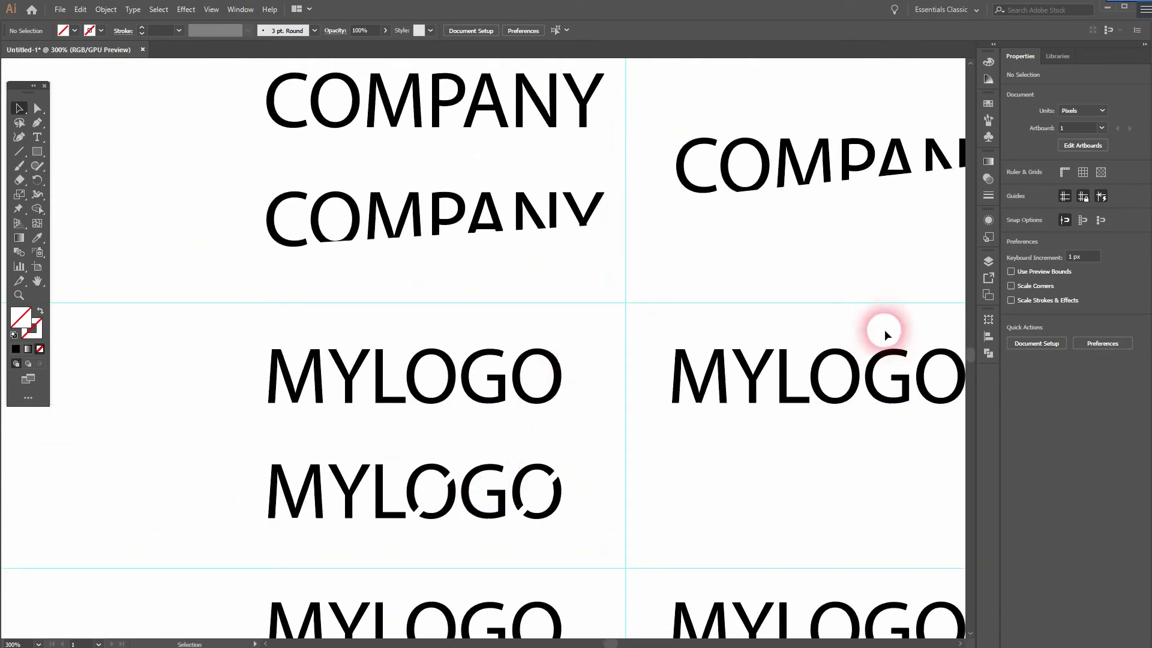
drag(787, 384, 786, 467)
drag(804, 516, 595, 510)
key(space)
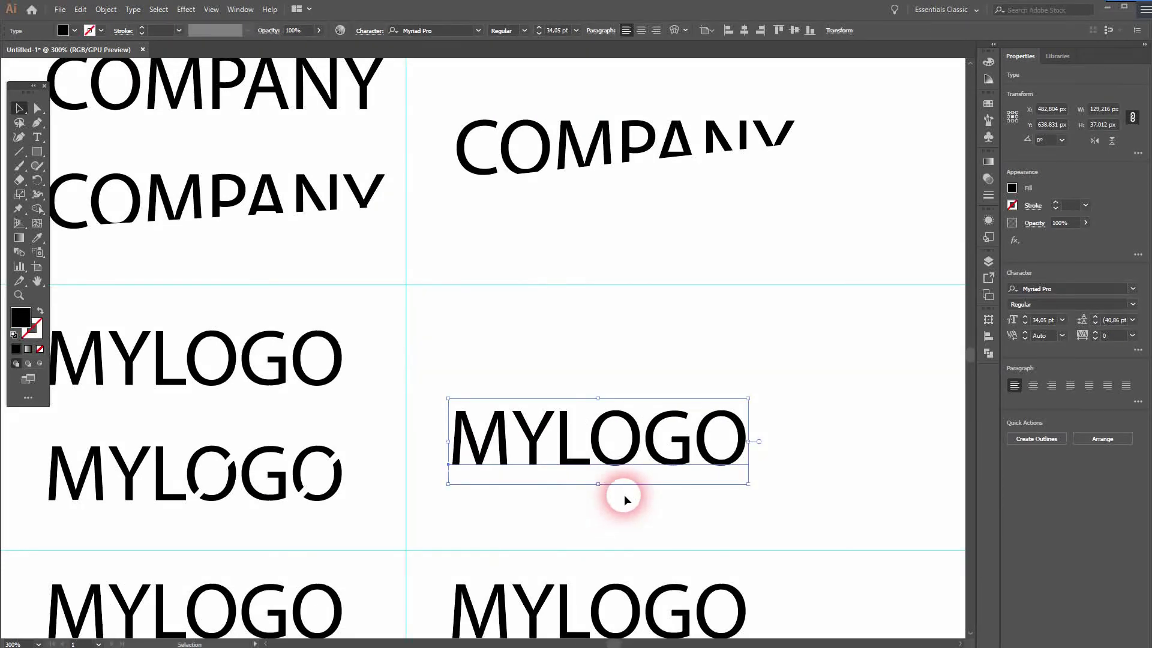
right_click(628, 442)
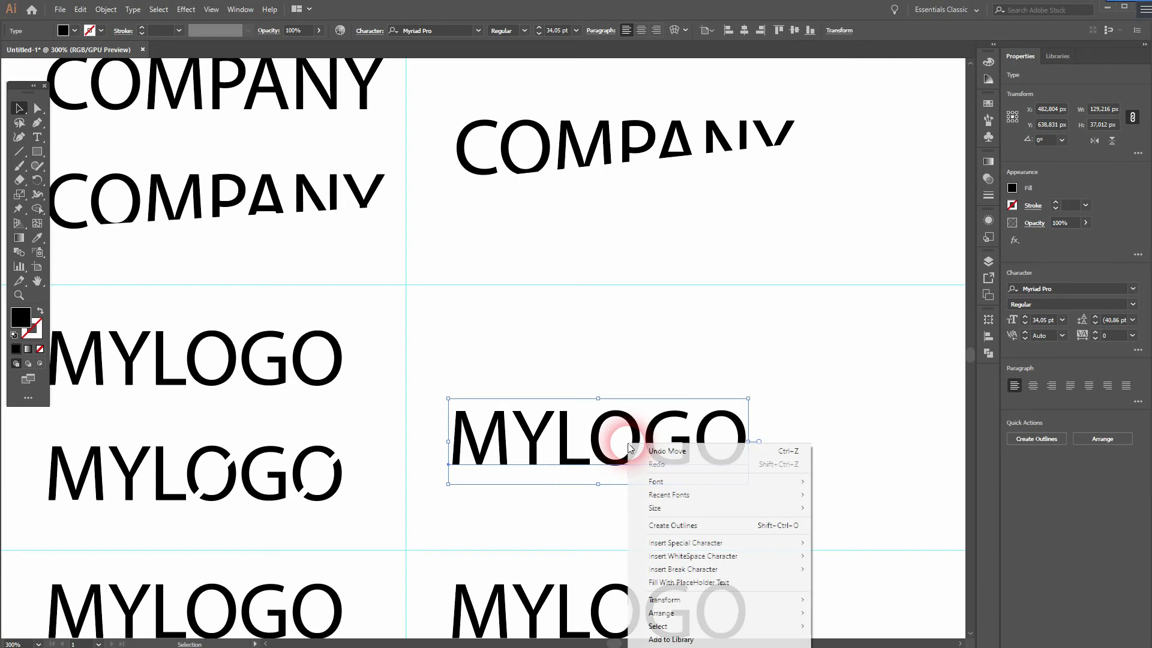
click(706, 531)
click(519, 495)
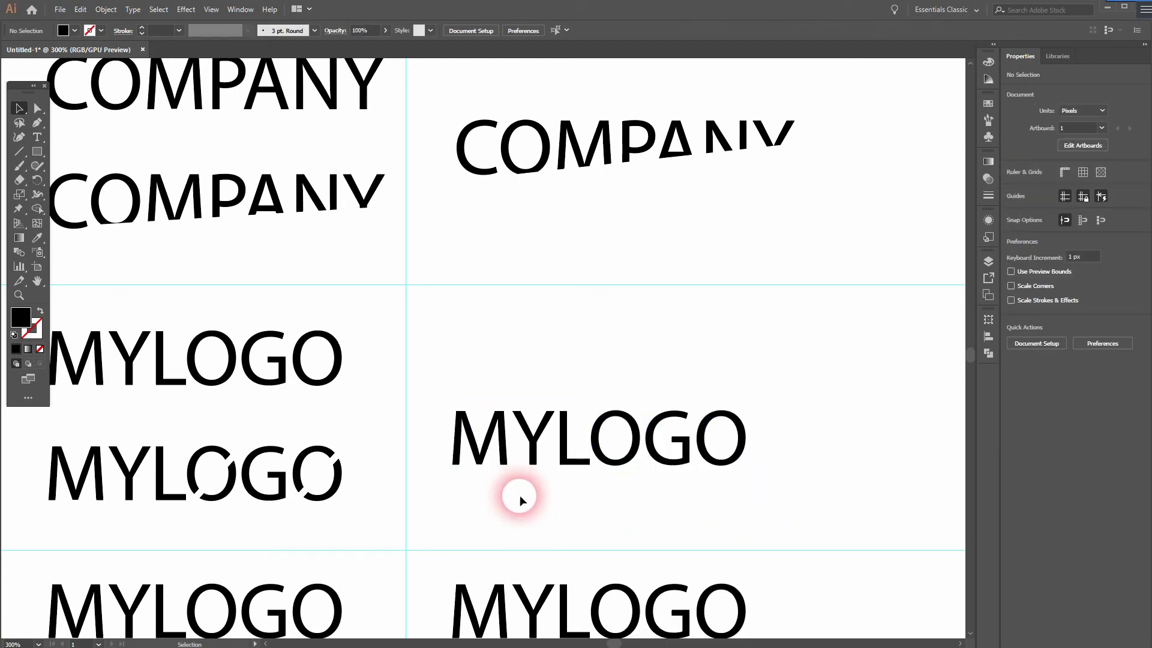
- Draw a diagonal line across each O of the outlined MYLOGO, the second about 34 by 36 px
click(19, 152)
mouse_move(784, 141)
mouse_down()
mouse_move(784, 380)
mouse_move(661, 414)
mouse_move(648, 403)
mouse_move(584, 489)
mouse_up()
drag(762, 404, 683, 489)
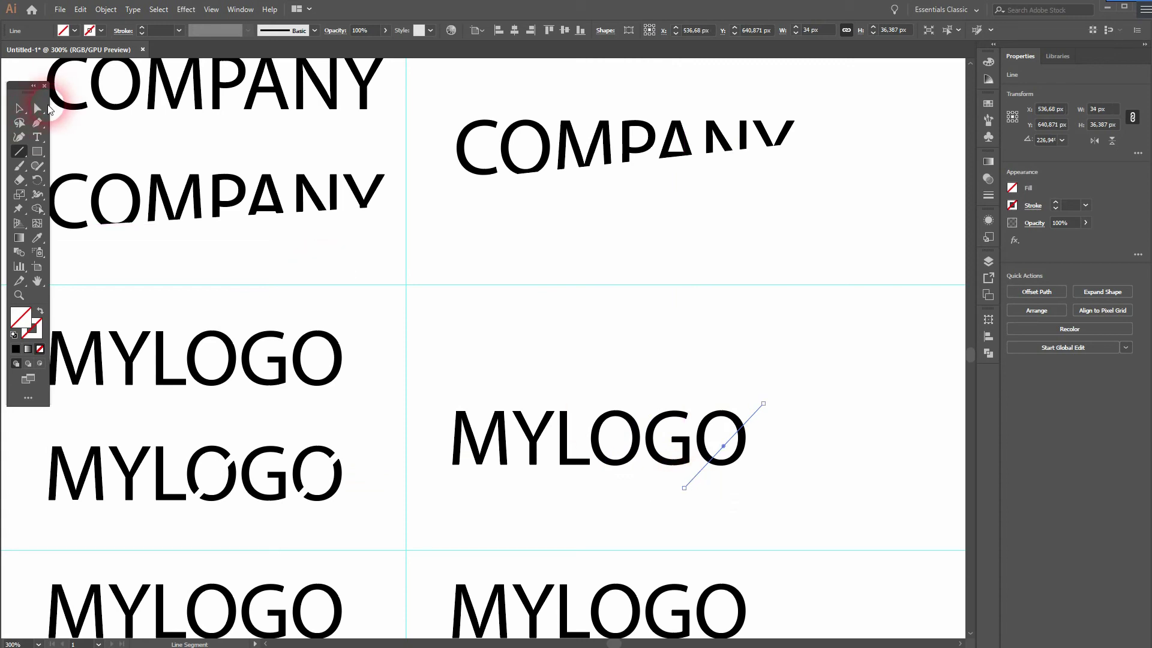
- Select both diagonal lines and give them a red stroke with a weight of 3 pt
click(19, 108)
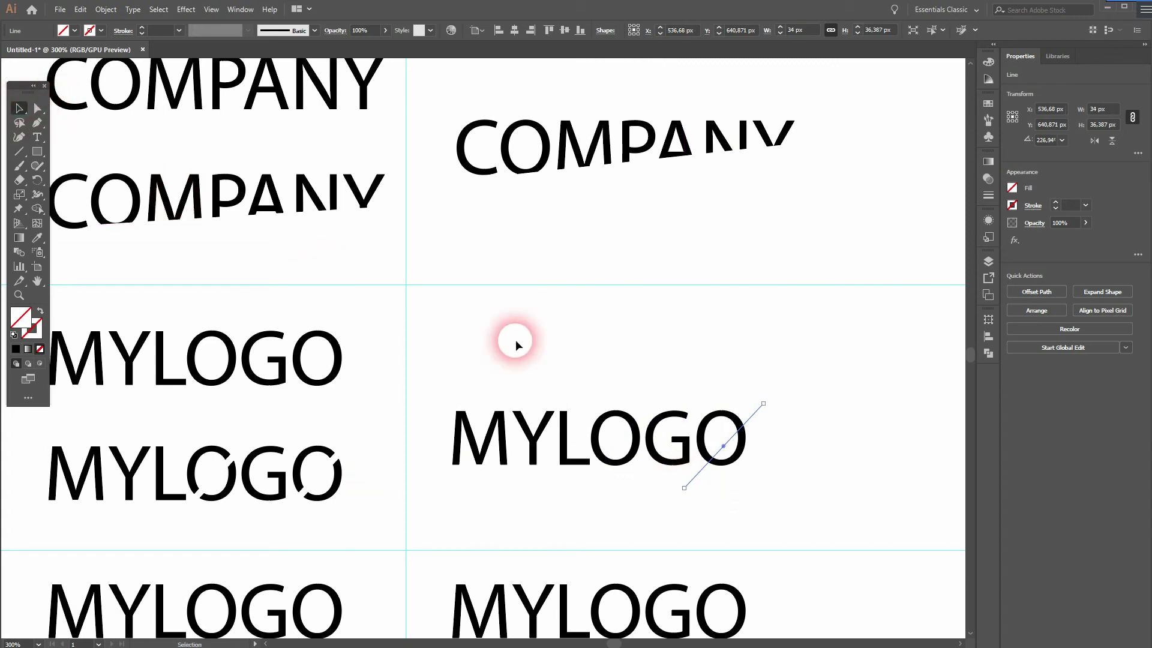
shift+click(644, 411)
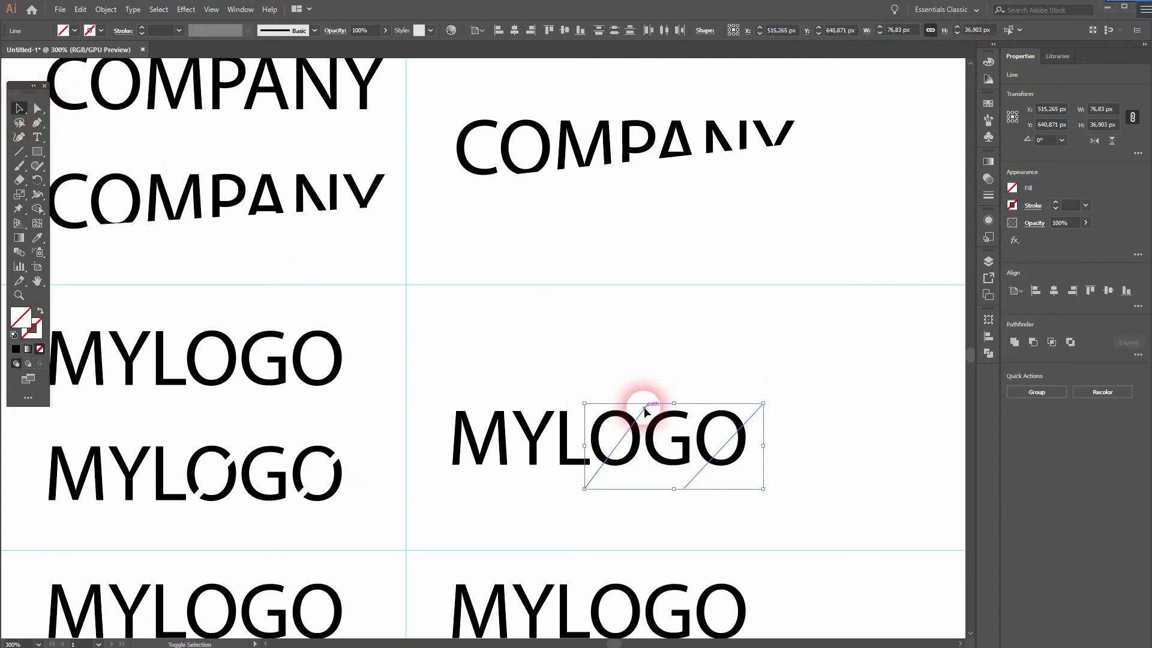
click(102, 32)
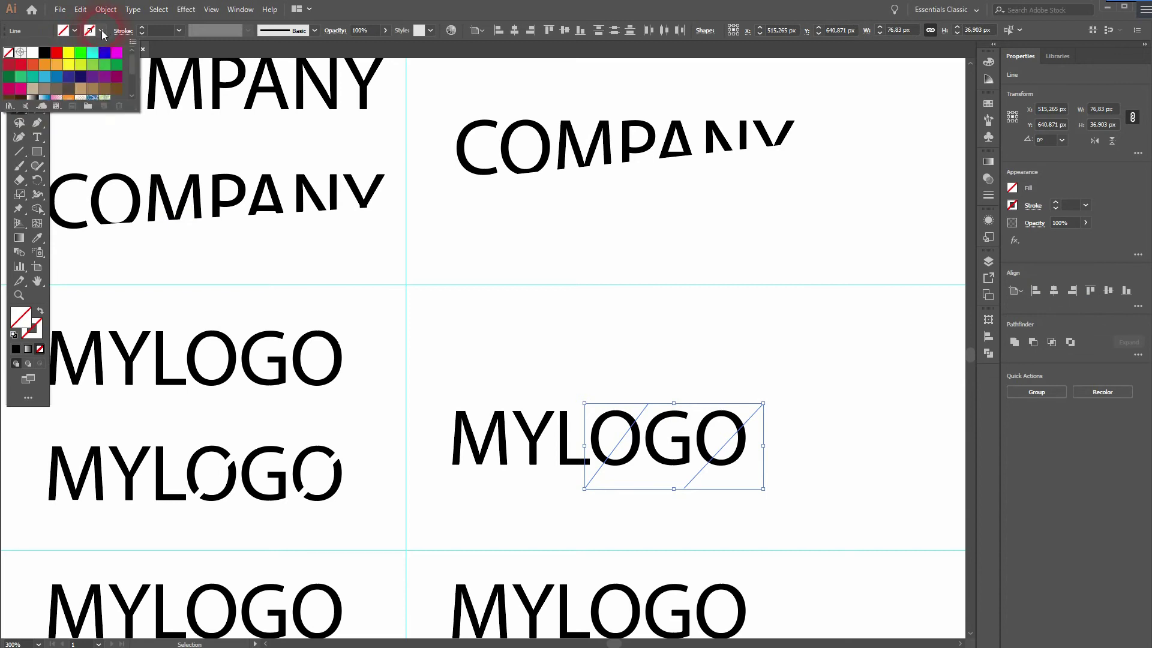
click(56, 52)
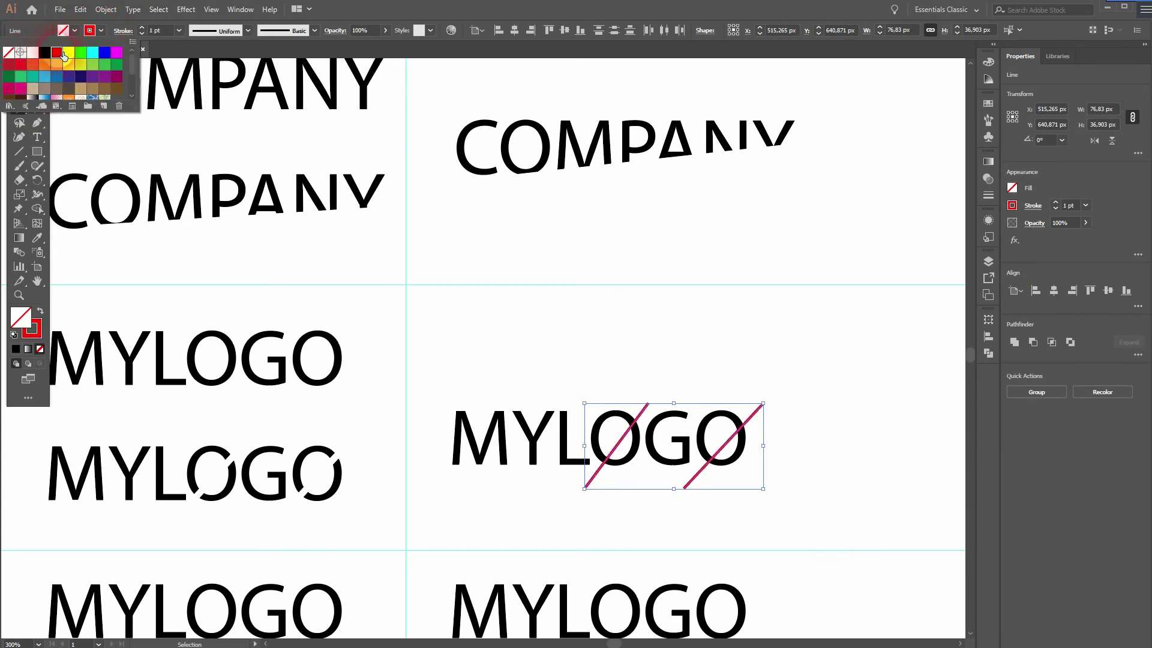
click(142, 29)
click(142, 28)
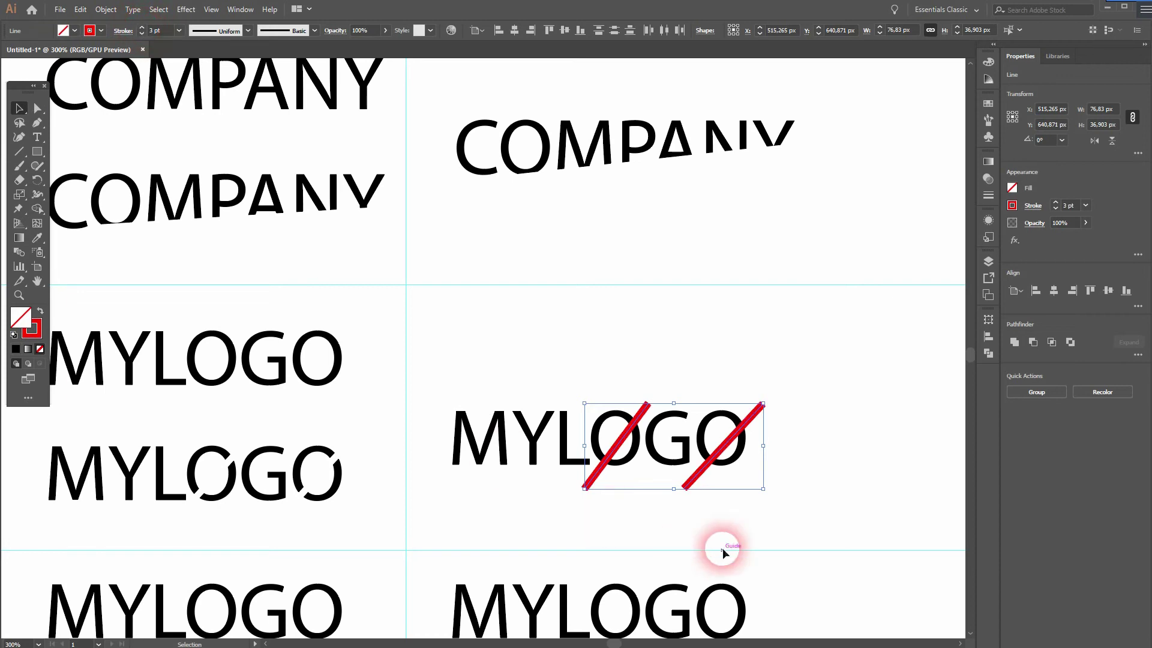
- Expand the two red diagonal lines into filled shapes and confirm
click(108, 10)
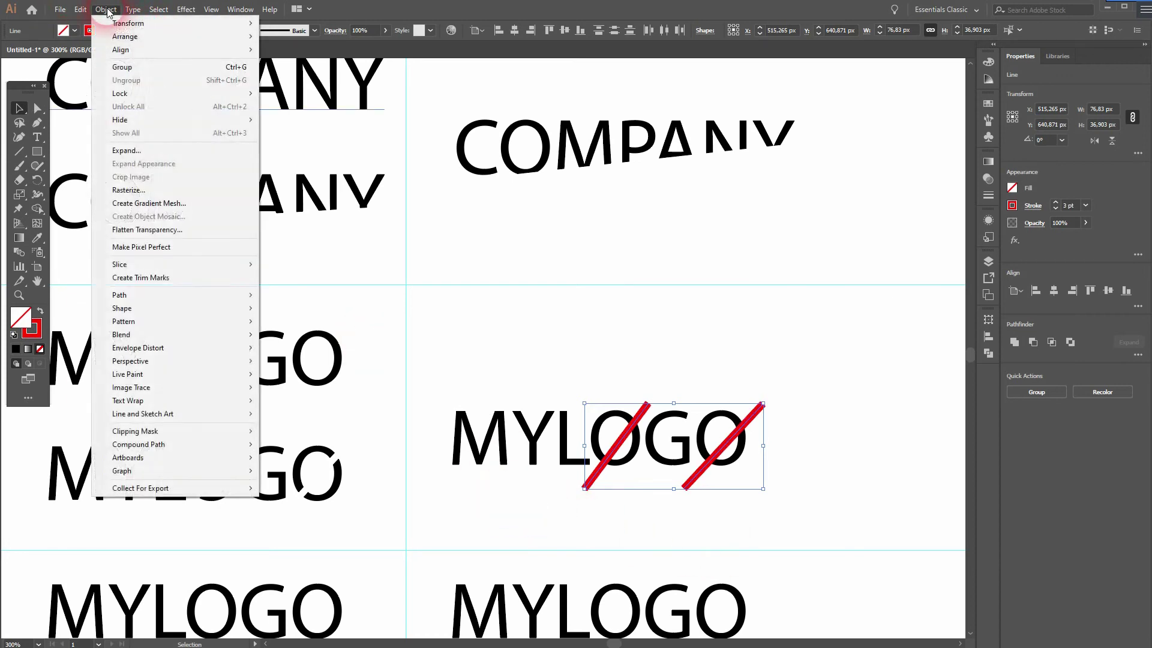
click(165, 151)
click(865, 354)
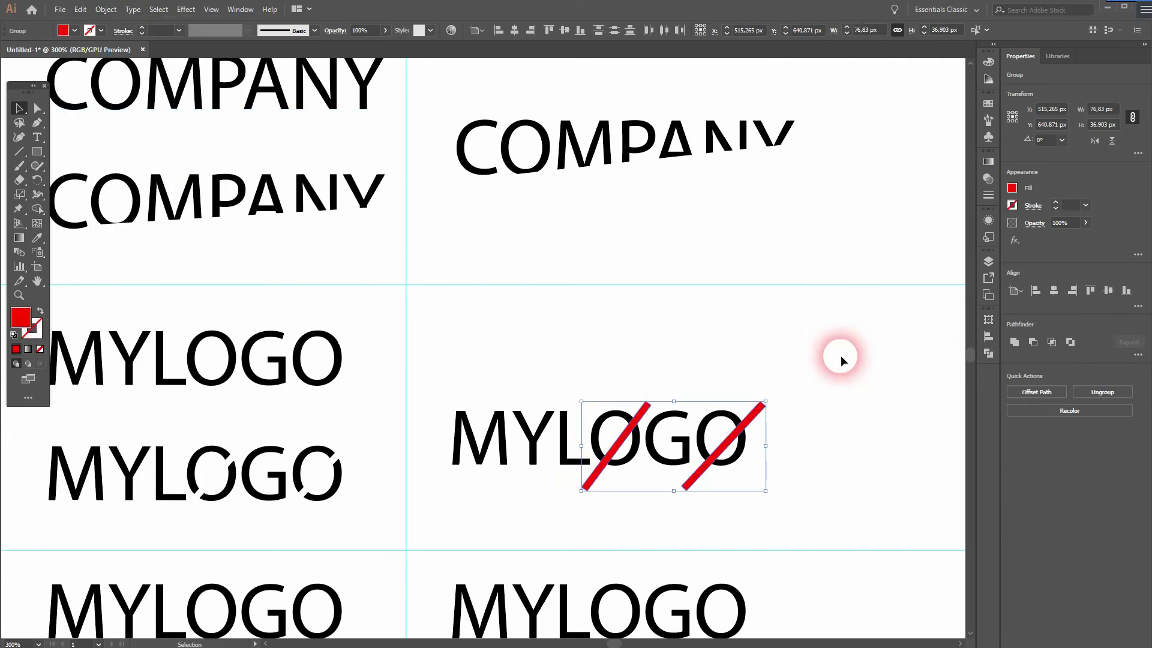
- Select MYLOGO with both red strips, cut the strips out of the two Os with the Shape Builder, and deselect
drag(432, 495, 809, 366)
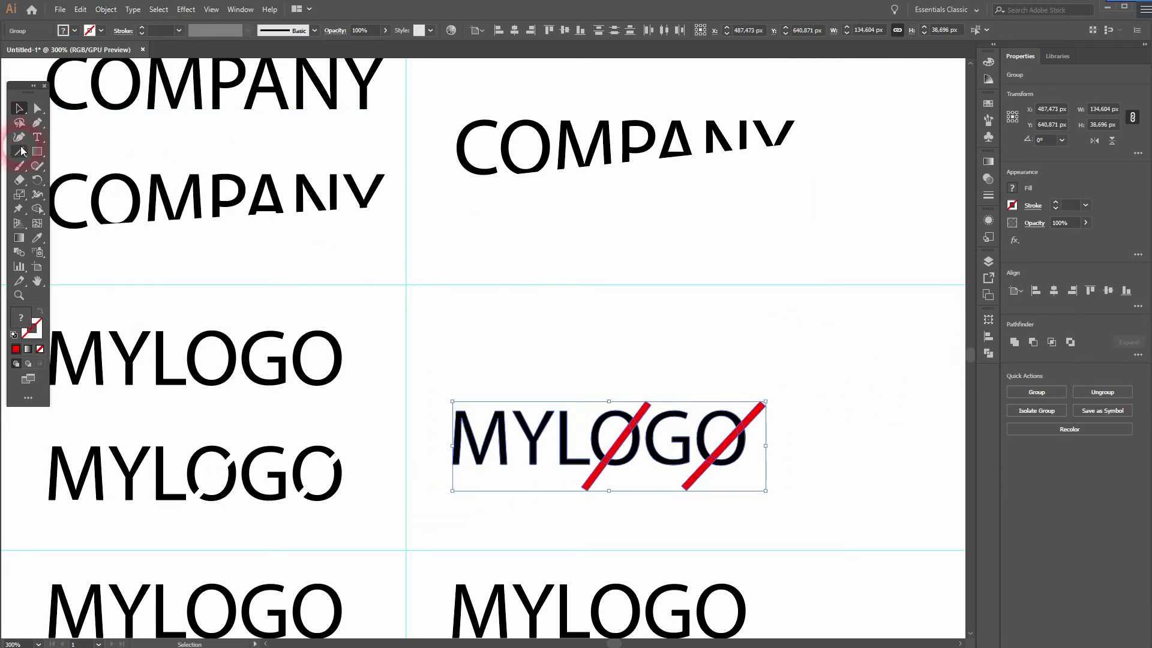
click(37, 208)
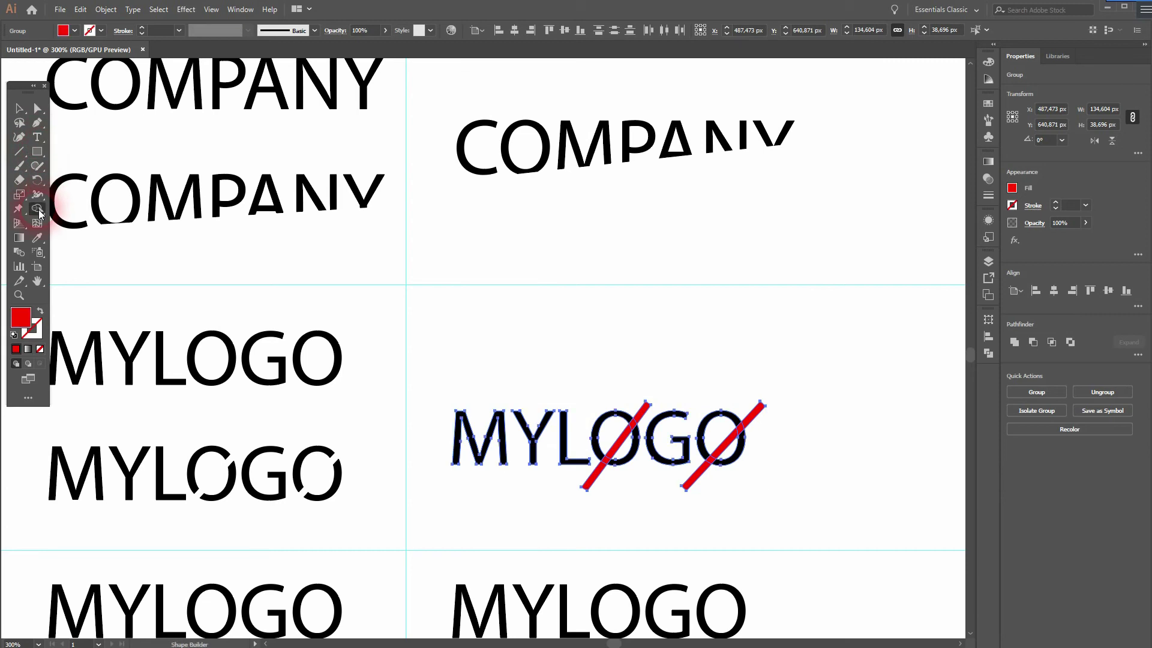
scroll(647, 470, up, 3)
mouse_move(641, 393)
mouse_down()
mouse_move(625, 322)
mouse_move(501, 489)
mouse_up()
mouse_move(823, 463)
mouse_down()
mouse_move(864, 384)
mouse_move(753, 515)
mouse_up()
alt+click(898, 377)
click(19, 108)
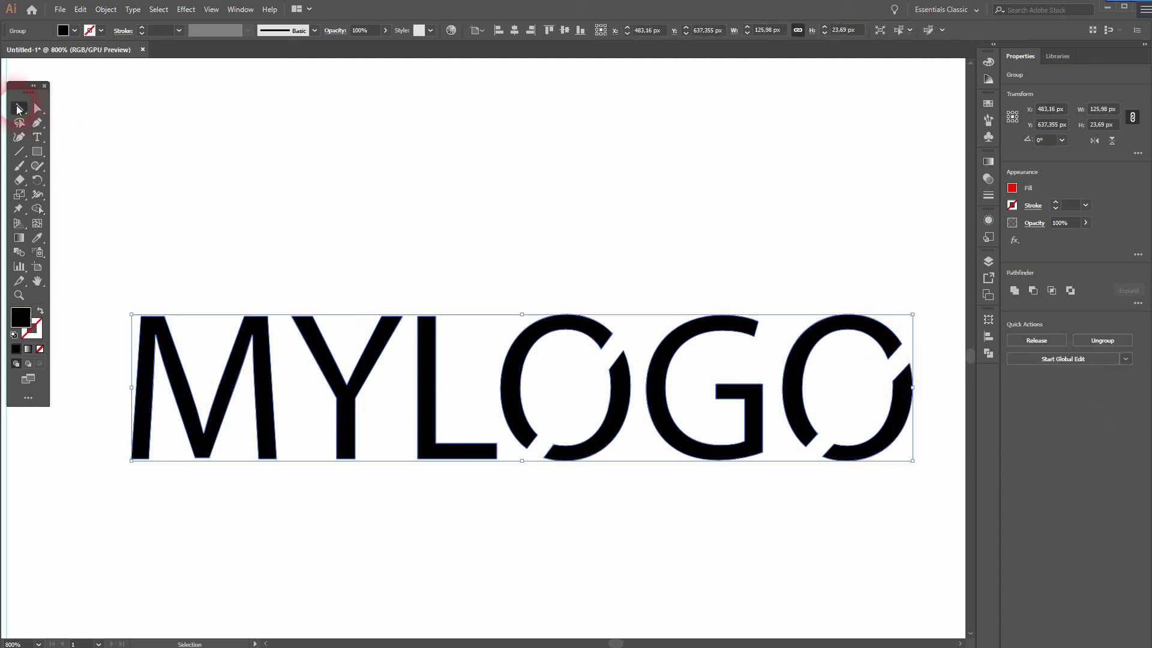
scroll(473, 247, down, 2)
scroll(474, 358, left, 3)
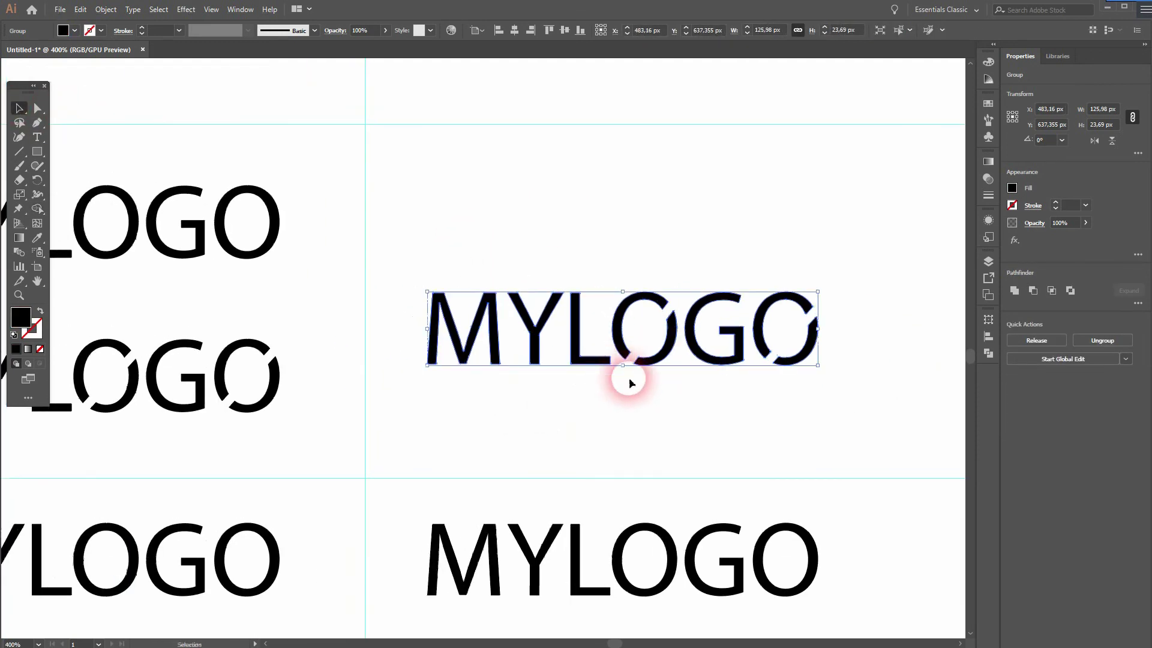
click(560, 424)
- Move the MYLOGO text in the last cell lower, convert it to outlines and deselect it
drag(322, 457, 610, 240)
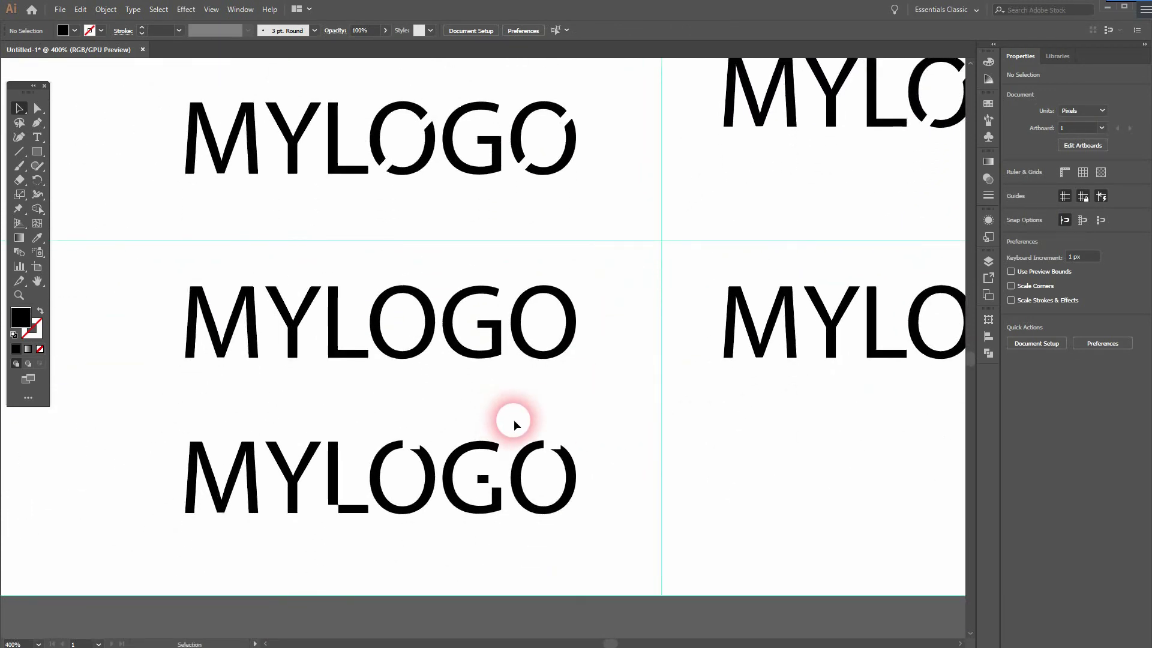
drag(808, 355, 600, 437)
click(596, 427)
right_click(606, 377)
click(709, 467)
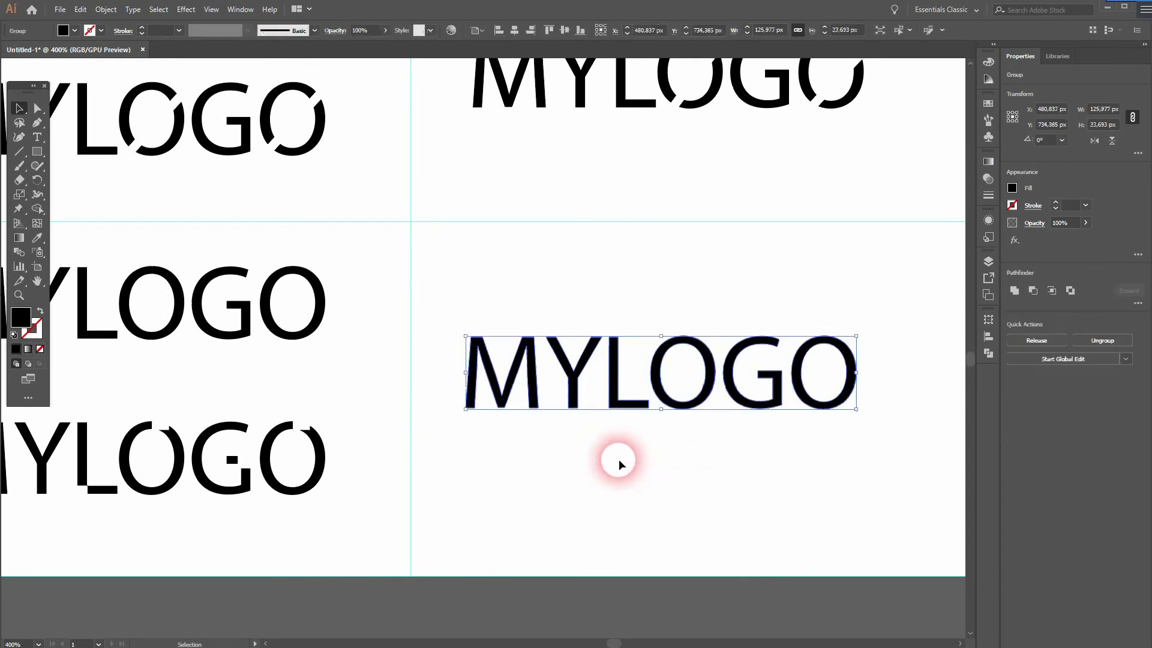
click(566, 465)
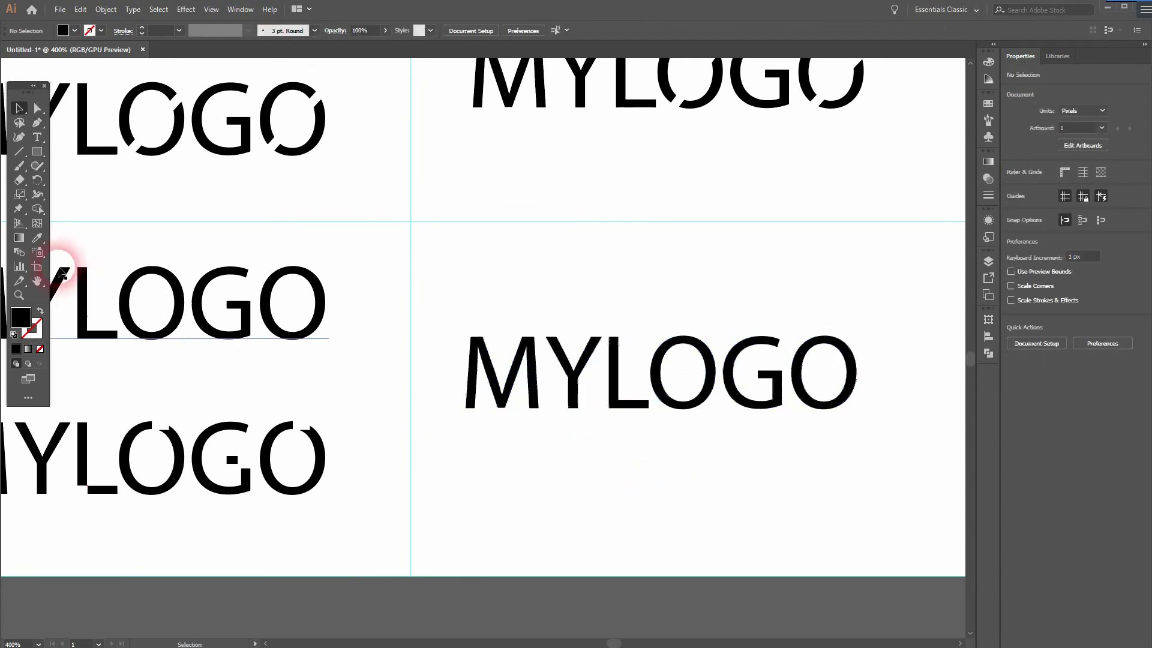
- Draw red-filled rectangles without a stroke over the L's corner and the top of the first O
click(38, 154)
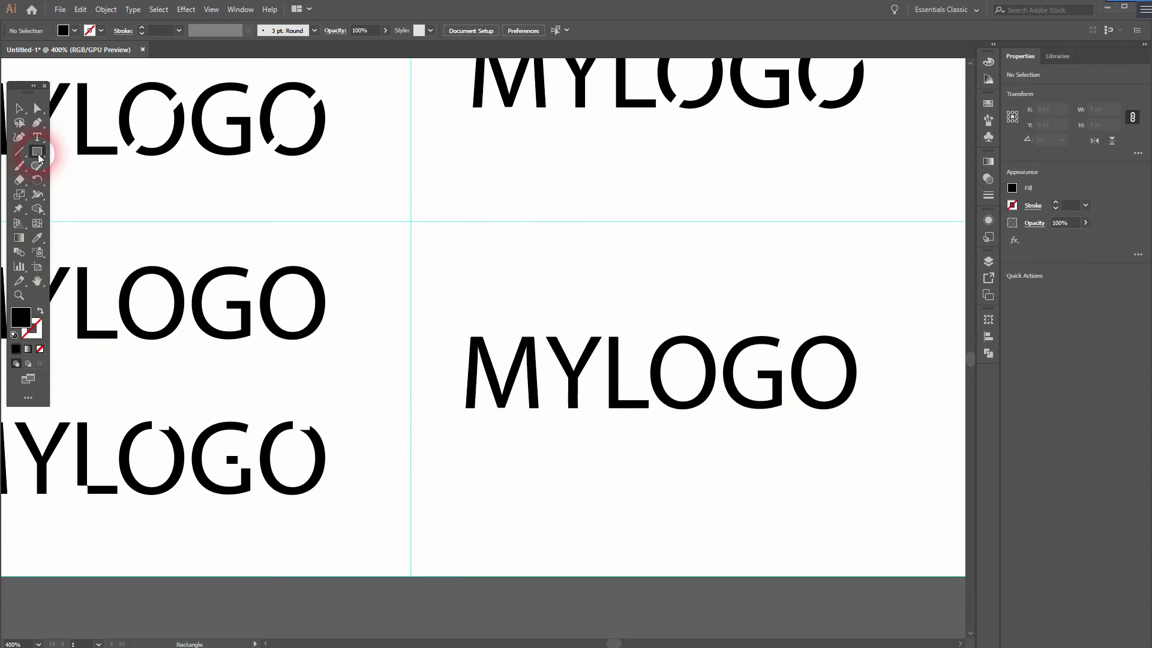
click(63, 30)
click(61, 54)
click(639, 10)
scroll(609, 428, up, 4)
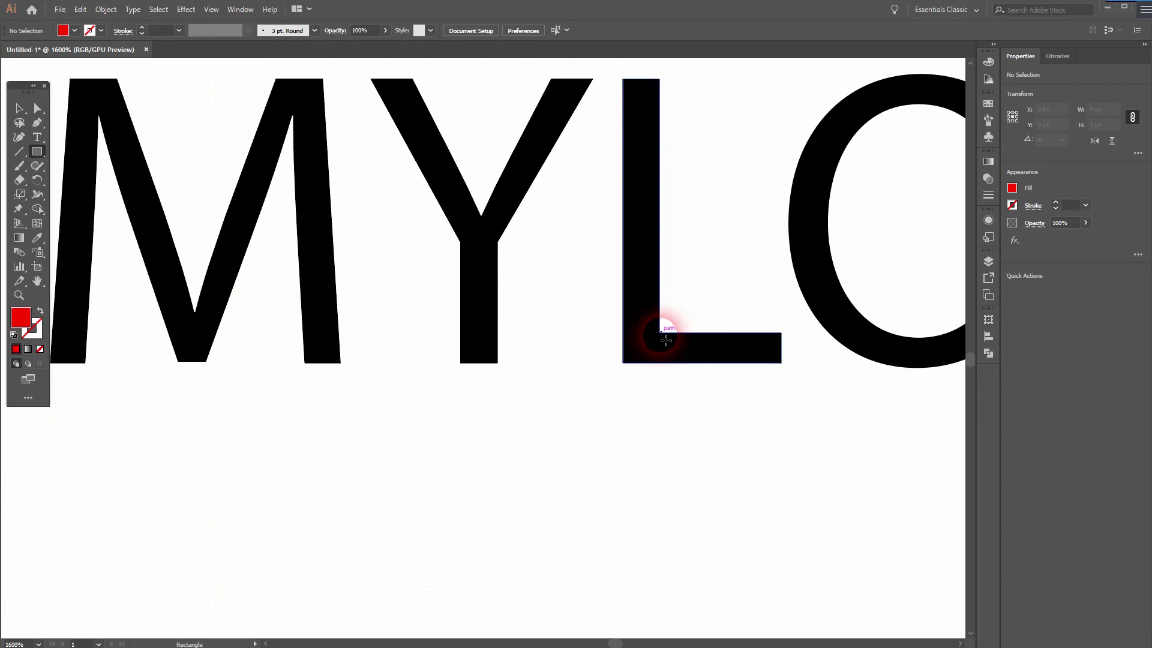
mouse_move(668, 320)
mouse_down()
mouse_move(609, 384)
mouse_move(530, 393)
mouse_move(468, 481)
mouse_up()
mouse_move(550, 133)
mouse_down()
mouse_move(612, 217)
mouse_move(628, 218)
mouse_up()
- Draw a red rectangle about 6.2 by 5.6 px over the G's inner corner and one about 7.7 by 4.2 px over the last O's right side
drag(777, 179, 501, 186)
drag(627, 312, 704, 380)
scroll(753, 336, right, 5)
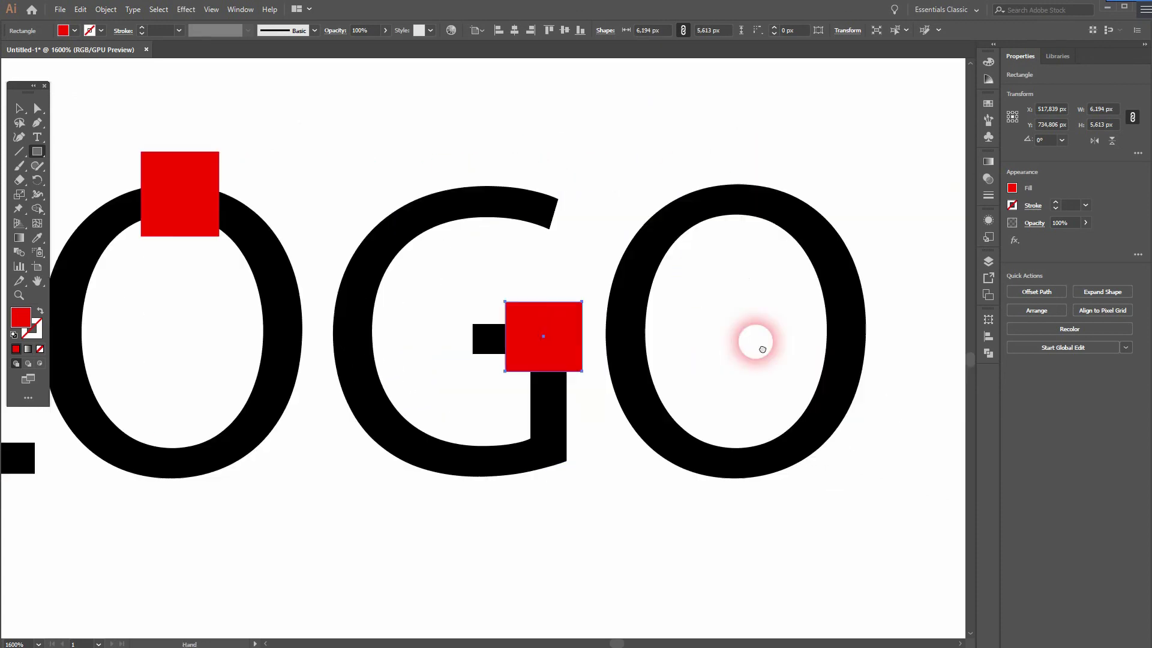
drag(612, 295, 708, 346)
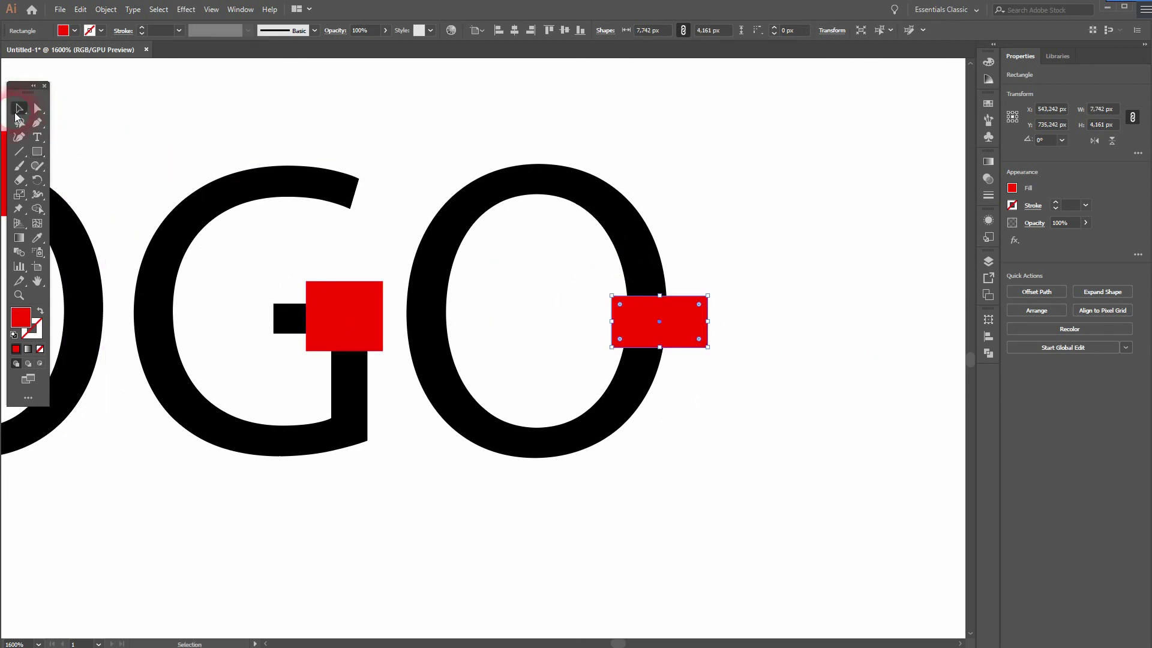
- Select MYLOGO with its four red rectangles and cut the covered areas out of the letters using the Shape Builder
scroll(252, 307, down, 4)
drag(268, 406, 627, 437)
drag(170, 420, 840, 222)
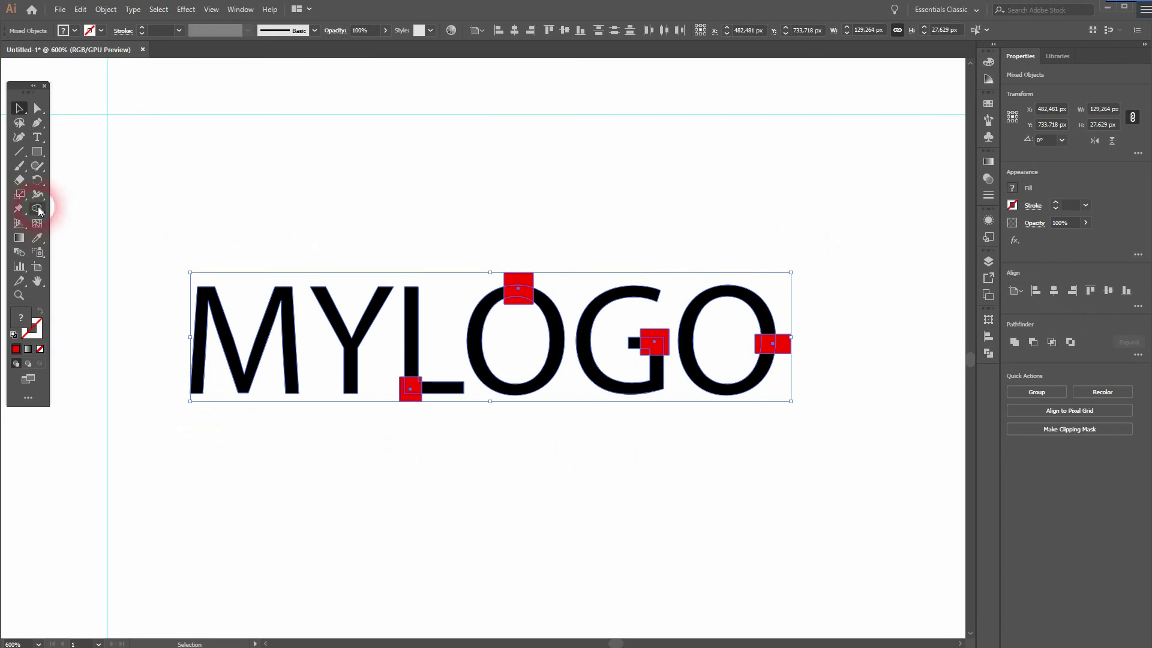
click(37, 208)
alt+click(785, 344)
alt+click(764, 344)
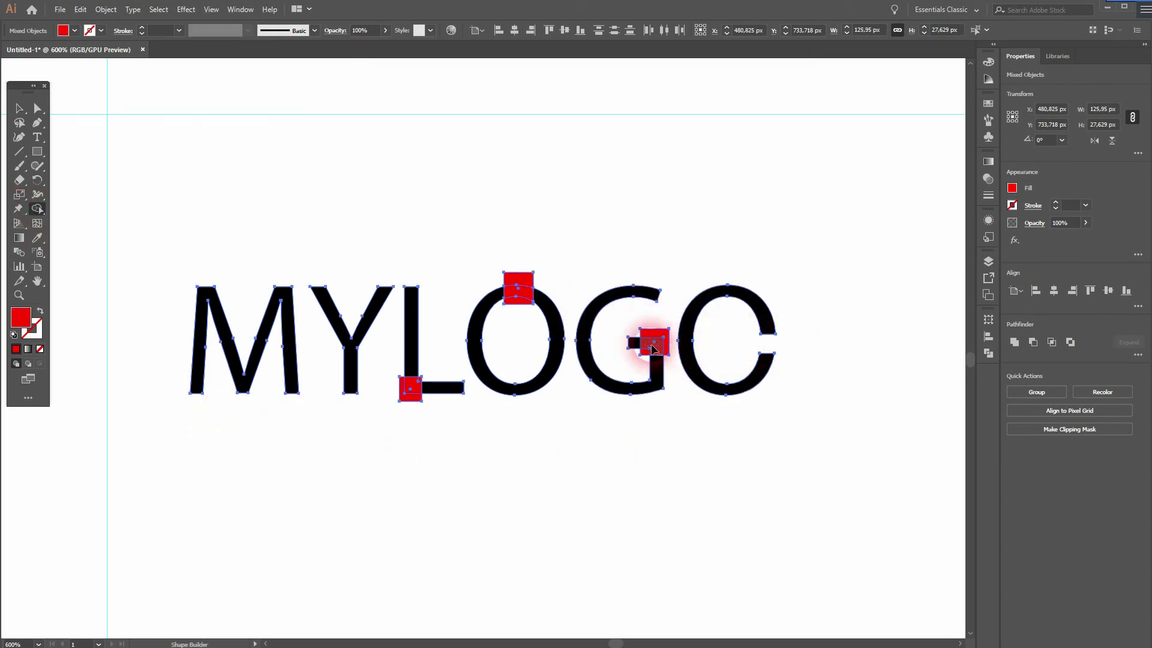
alt+click(654, 346)
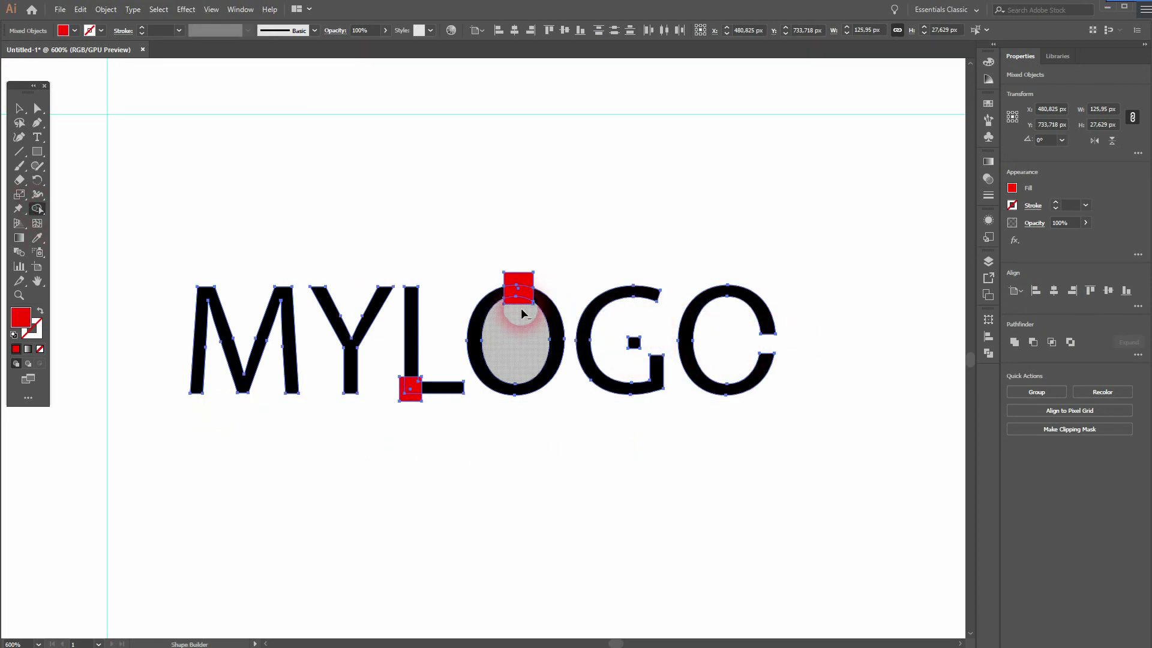
alt+click(518, 286)
alt+click(410, 390)
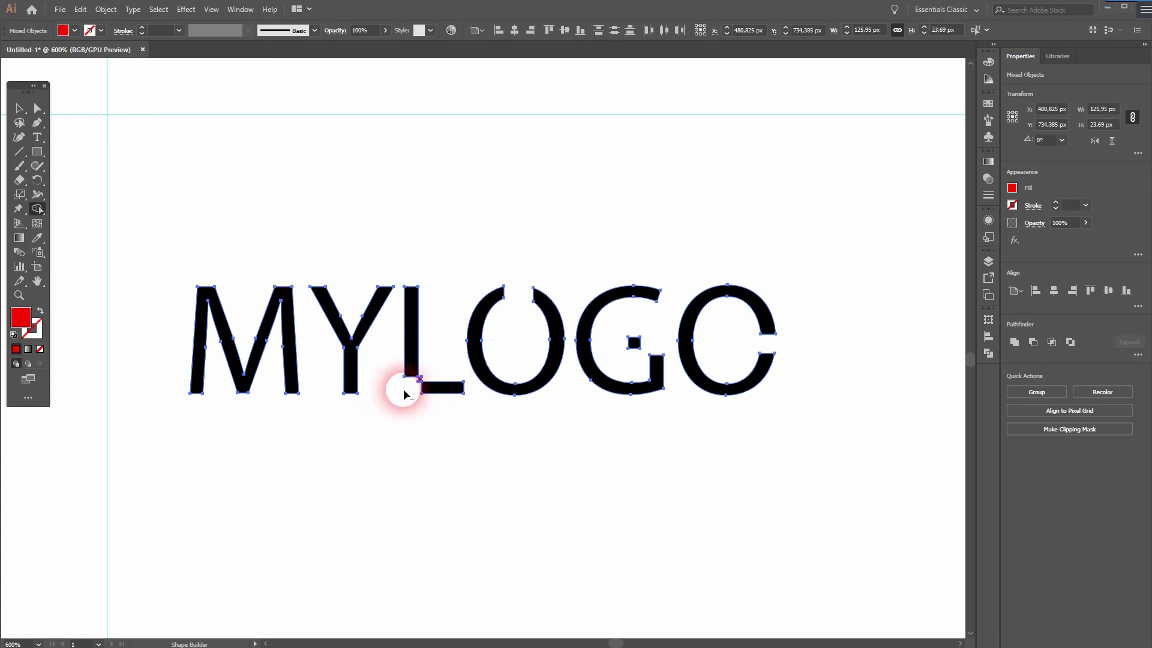
- Remove the leftover piece at the L's corner with the Shape Builder and deselect the word
scroll(404, 394, up, 3)
alt+click(464, 321)
scroll(425, 360, down, 4)
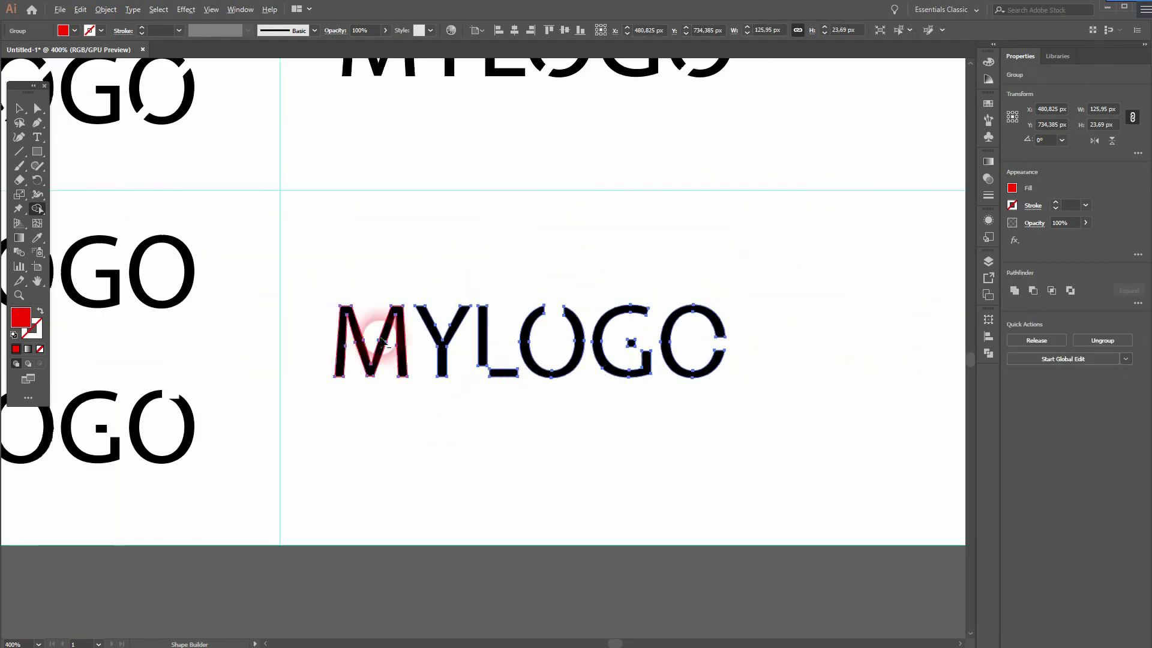
click(19, 108)
click(513, 417)
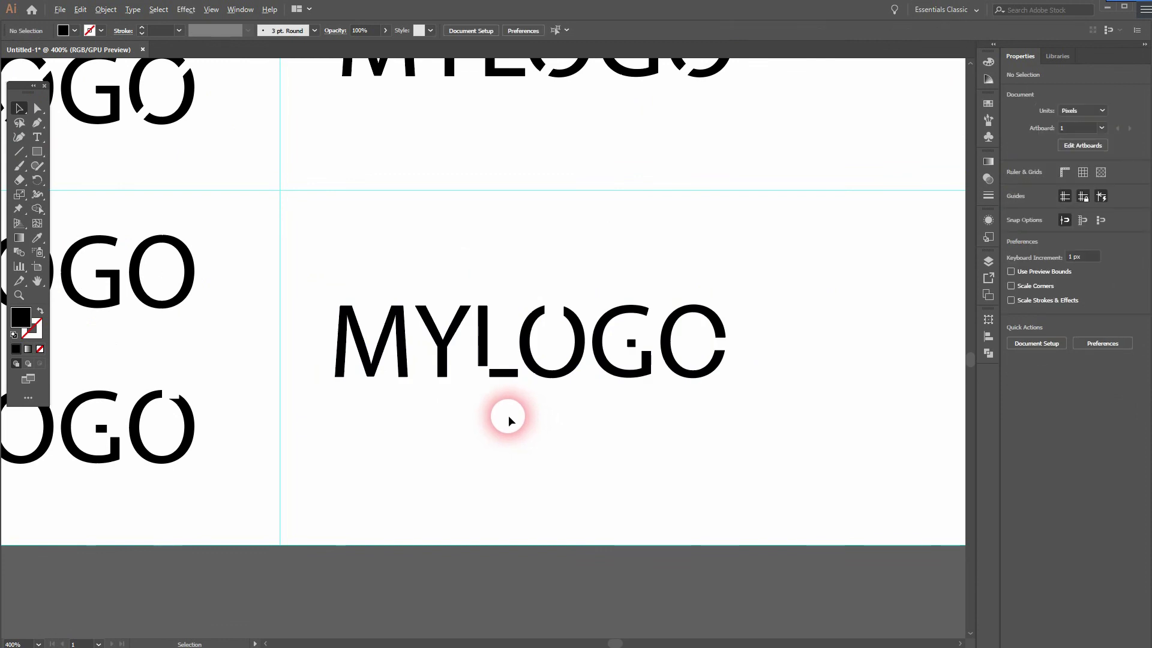
- Review all the finished COMPANY and MYLOGO variations across the whole artboard
scroll(509, 415, down, 1)
scroll(510, 435, left, 3)
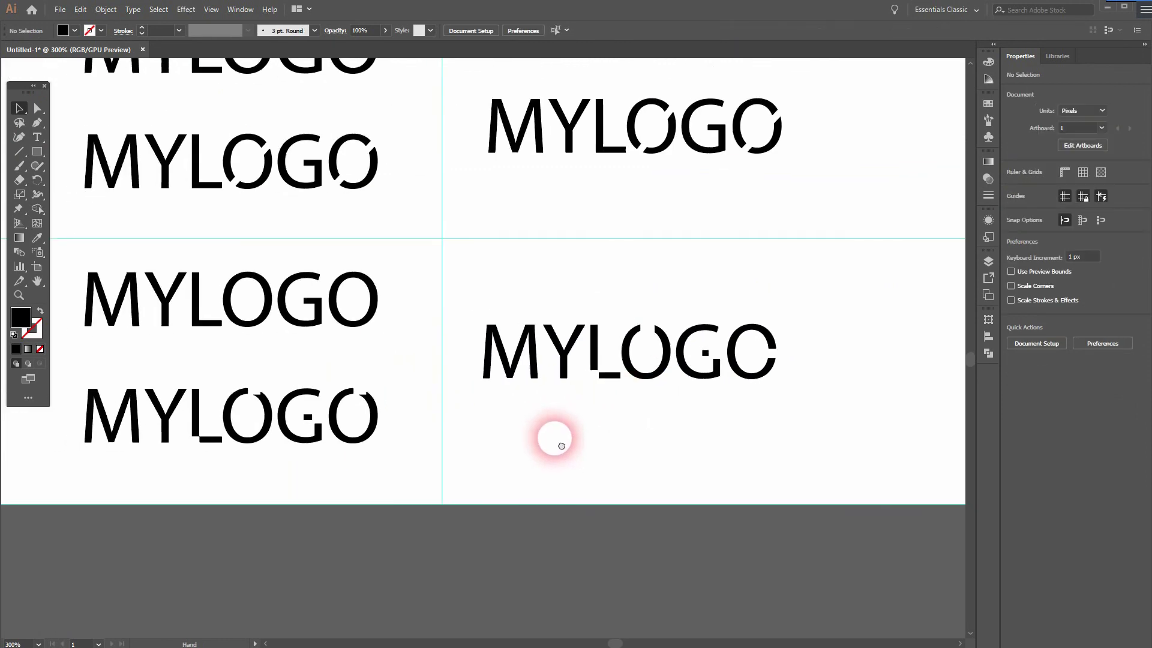
scroll(532, 282, down, 2)
drag(506, 251, 527, 476)
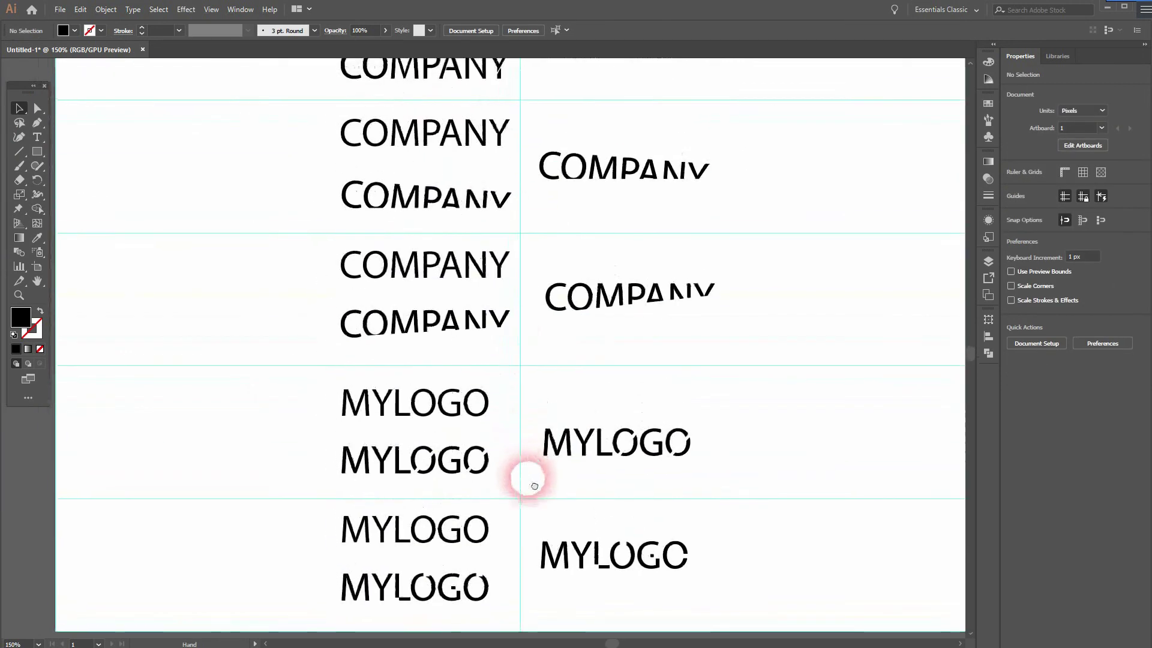
scroll(581, 309, down, 2)
drag(658, 222, 651, 304)
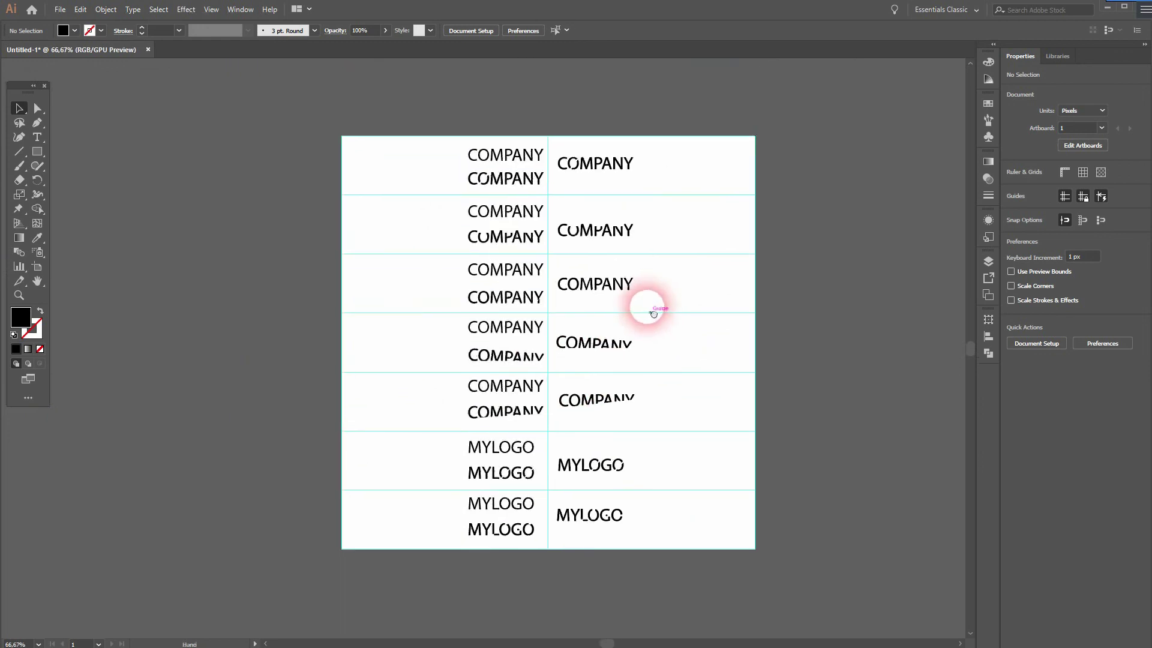
scroll(604, 334, up, 1)
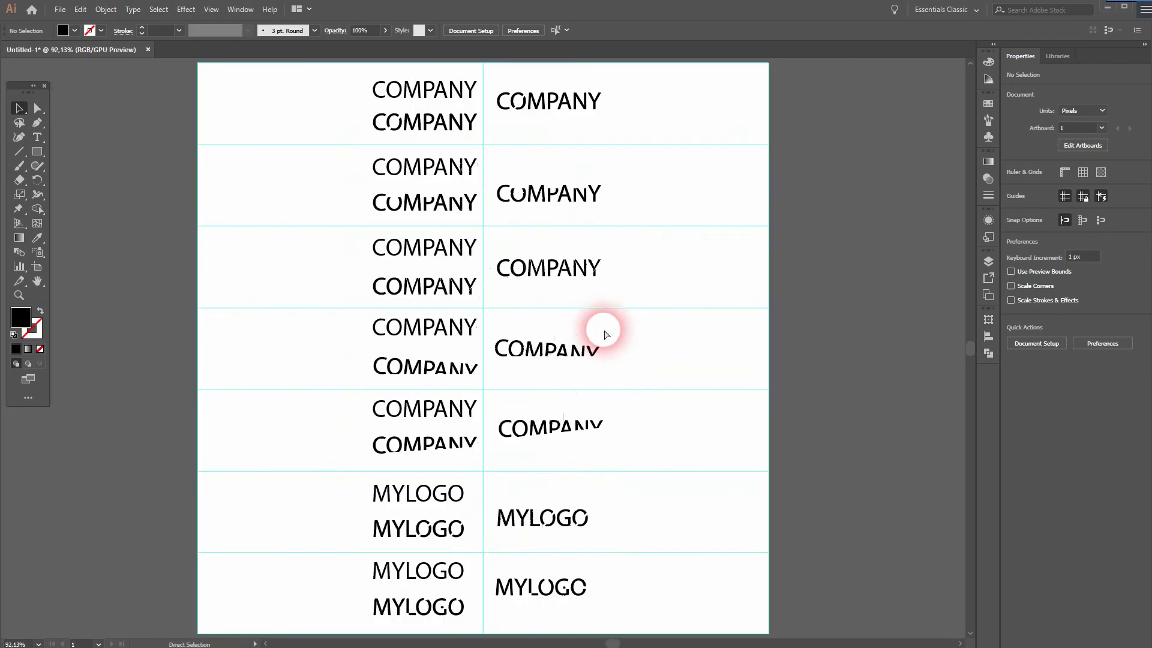